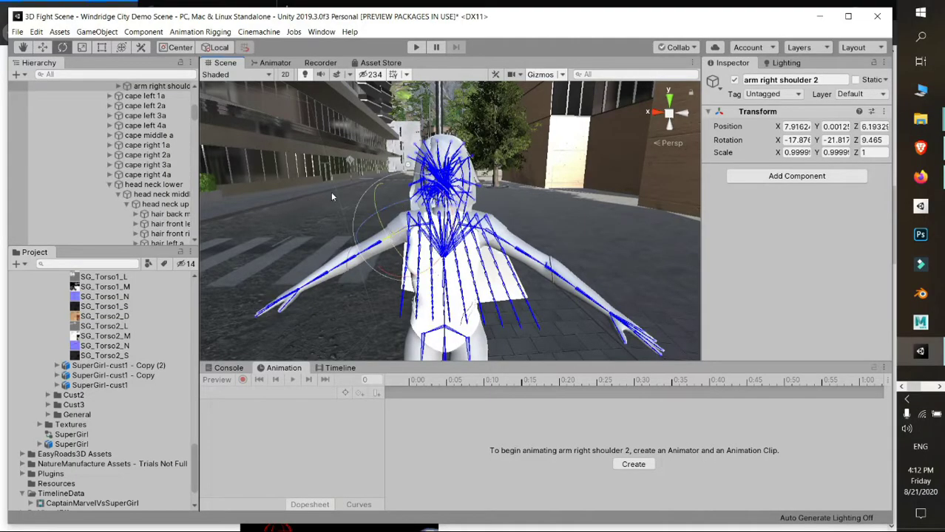
Step: Orbit the street scene and select SuperGirl-cust1 - Copy (2) in the Hierarchy, showing its children
{"action": "left_click_drag", "start_coordinate": [387, 204], "coordinate": [348, 205], "text": "alt"}
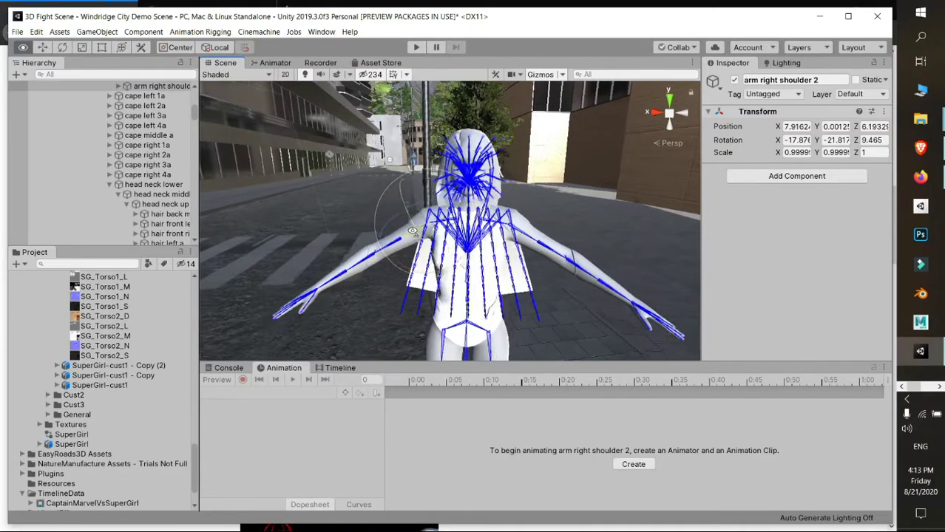
{"action": "scroll", "coordinate": [143, 155], "scroll_direction": "up", "scroll_amount": 3}
{"action": "scroll", "coordinate": [143, 155], "scroll_direction": "up", "scroll_amount": 3}
{"action": "scroll", "coordinate": [144, 155], "scroll_direction": "up", "scroll_amount": 3}
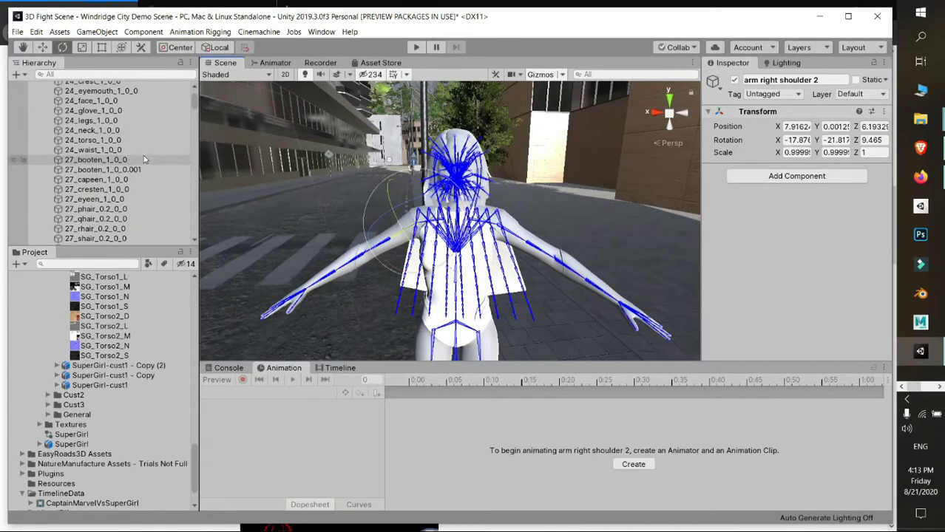
{"action": "scroll", "coordinate": [143, 155], "scroll_direction": "up", "scroll_amount": 3}
{"action": "left_click", "coordinate": [82, 105]}
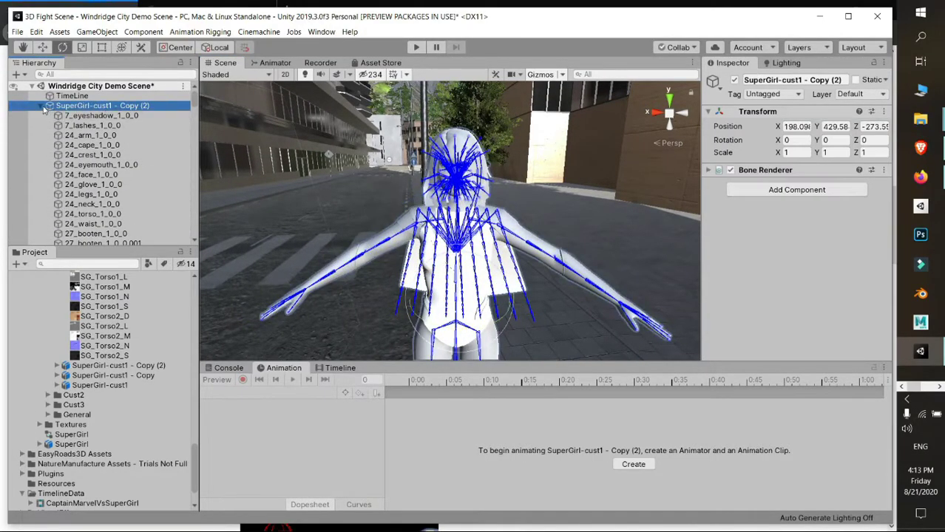
{"action": "left_click", "coordinate": [41, 106]}
{"action": "left_click", "coordinate": [42, 106]}
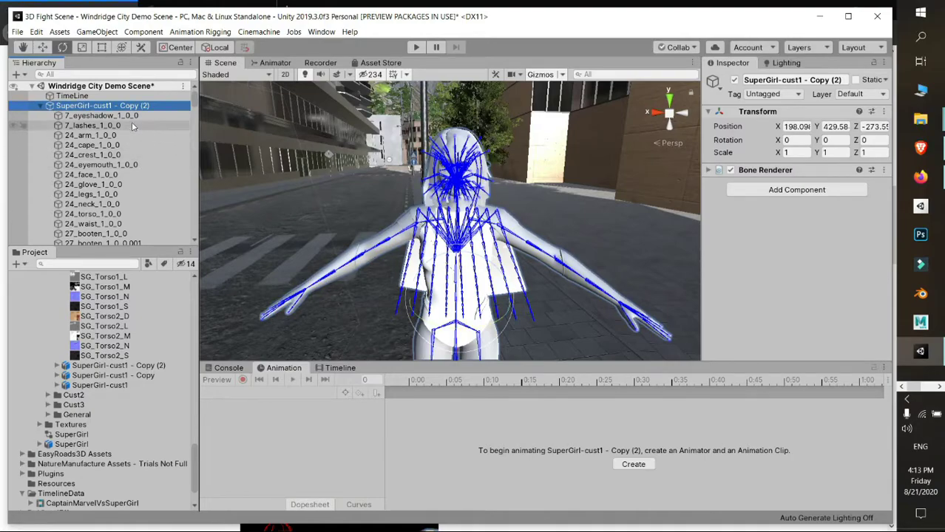
Step: Run Animation Rigging > Rig Setup on the character to add Animator, Rig Builder and Rig 1
{"action": "left_click", "coordinate": [207, 33]}
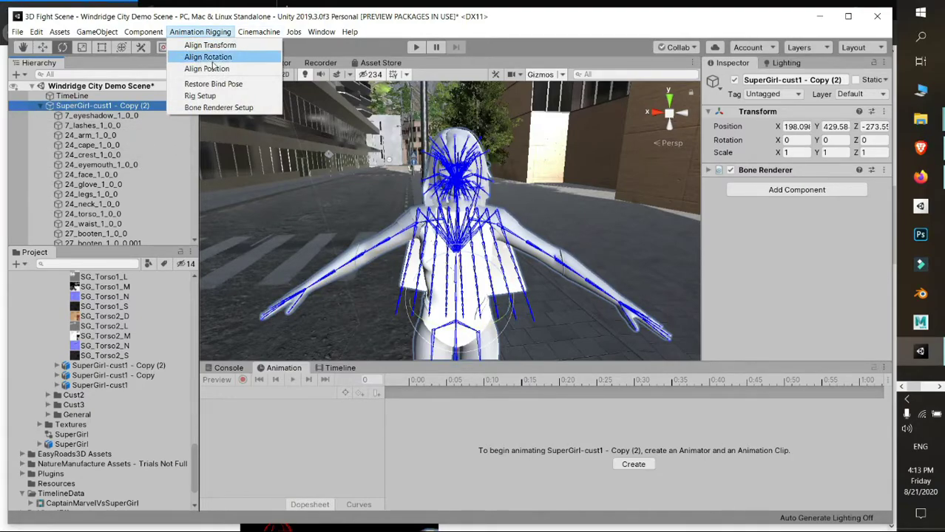
{"action": "left_click", "coordinate": [198, 94]}
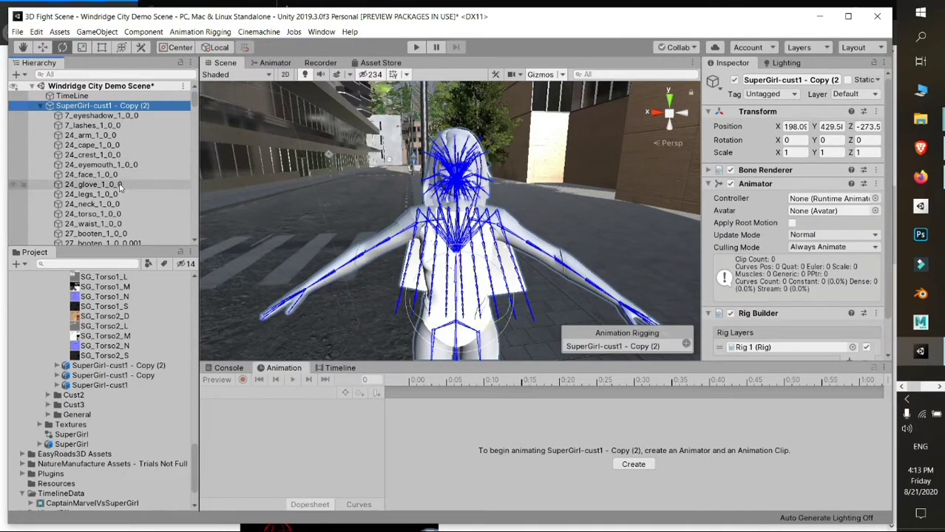
{"action": "scroll", "coordinate": [119, 188], "scroll_direction": "down", "scroll_amount": 5}
{"action": "scroll", "coordinate": [120, 188], "scroll_direction": "down", "scroll_amount": 5}
{"action": "scroll", "coordinate": [120, 188], "scroll_direction": "down", "scroll_amount": 5}
{"action": "scroll", "coordinate": [120, 188], "scroll_direction": "down", "scroll_amount": 3}
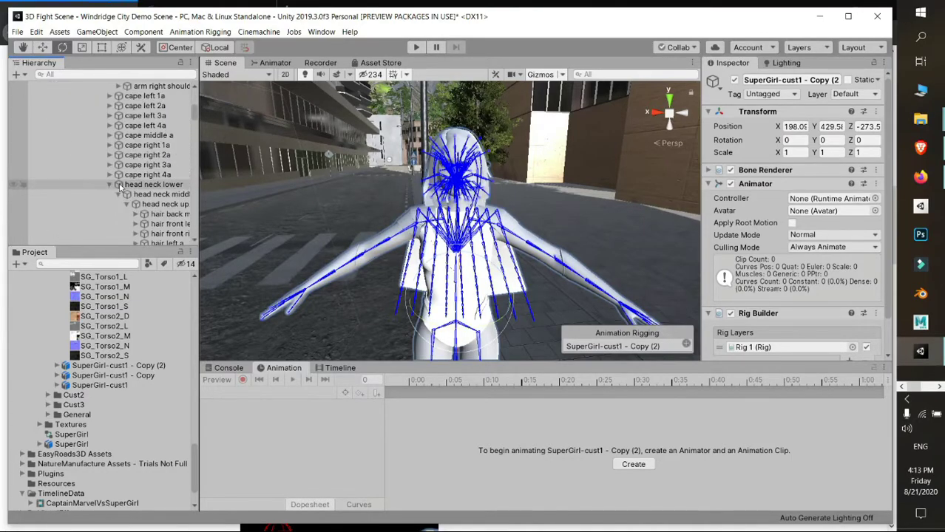
{"action": "scroll", "coordinate": [118, 187], "scroll_direction": "up", "scroll_amount": 5}
{"action": "scroll", "coordinate": [114, 185], "scroll_direction": "up", "scroll_amount": 5}
{"action": "scroll", "coordinate": [111, 183], "scroll_direction": "up", "scroll_amount": 5}
{"action": "scroll", "coordinate": [107, 182], "scroll_direction": "down", "scroll_amount": 2}
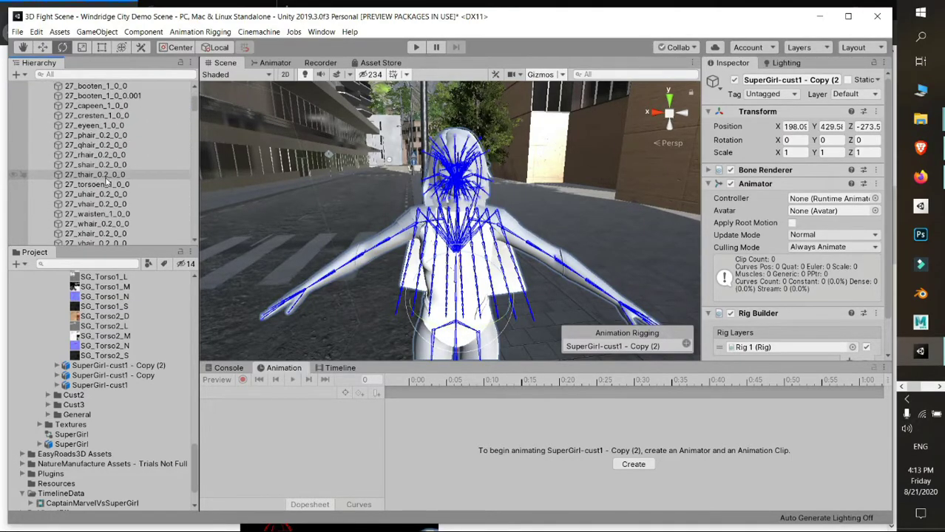
{"action": "scroll", "coordinate": [107, 182], "scroll_direction": "down", "scroll_amount": 2}
Step: Collapse the Armature tree, select Rig 1, then select the arm right shoulder 2 bone
{"action": "left_click", "coordinate": [49, 153]}
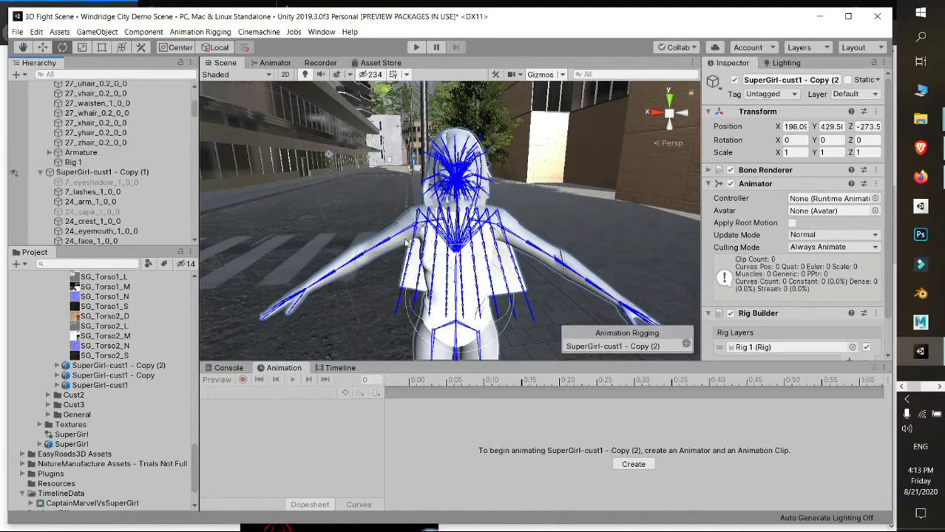
{"action": "left_click", "coordinate": [72, 164]}
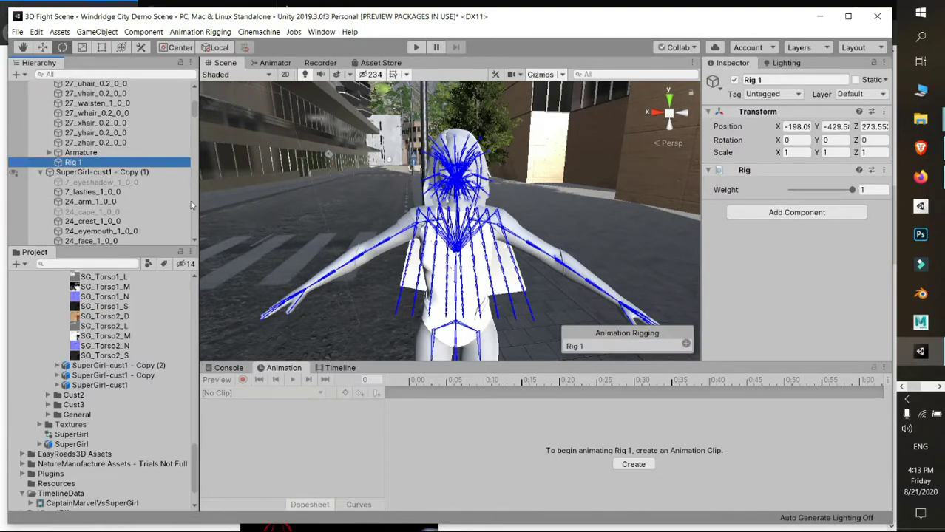
{"action": "scroll", "coordinate": [185, 205], "scroll_direction": "up", "scroll_amount": 10}
{"action": "scroll", "coordinate": [185, 206], "scroll_direction": "down", "scroll_amount": 7}
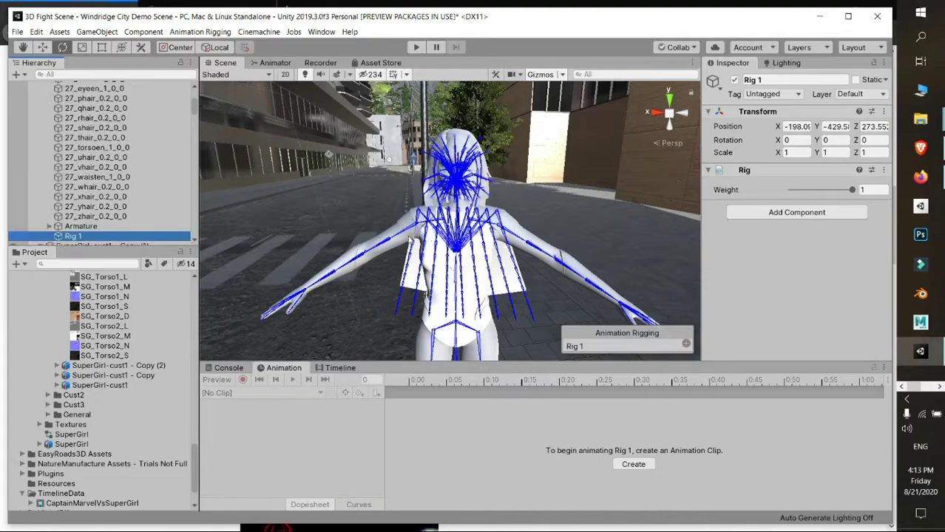
{"action": "left_click", "coordinate": [411, 241]}
Step: Give the arm right shoulder 2 bone a SquareEffector shape of size 0.31
{"action": "left_click", "coordinate": [687, 345]}
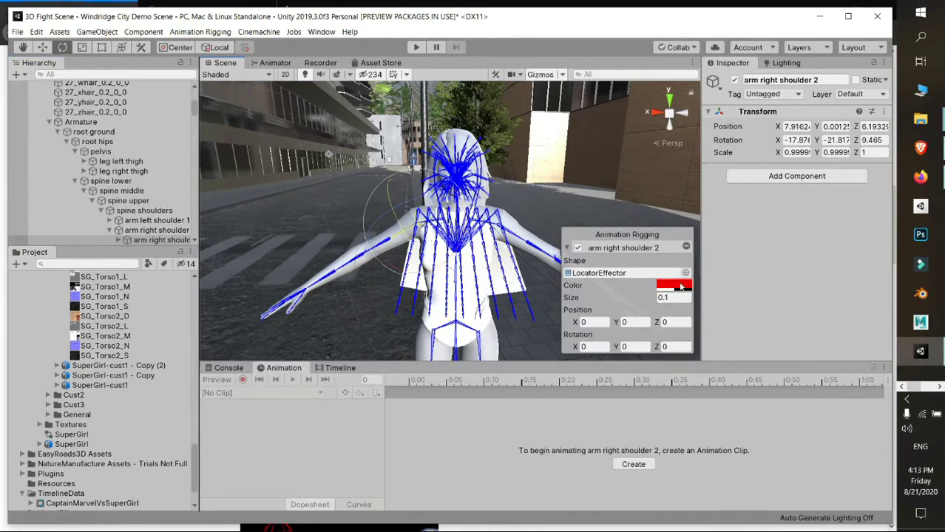
{"action": "left_click", "coordinate": [686, 273]}
{"action": "type", "text": "effec"}
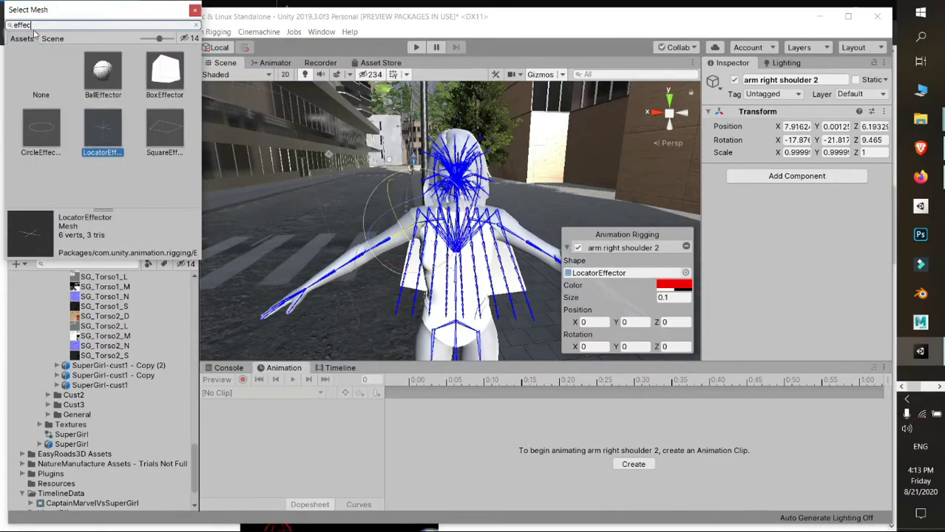
{"action": "left_click", "coordinate": [171, 135]}
{"action": "left_click", "coordinate": [193, 11]}
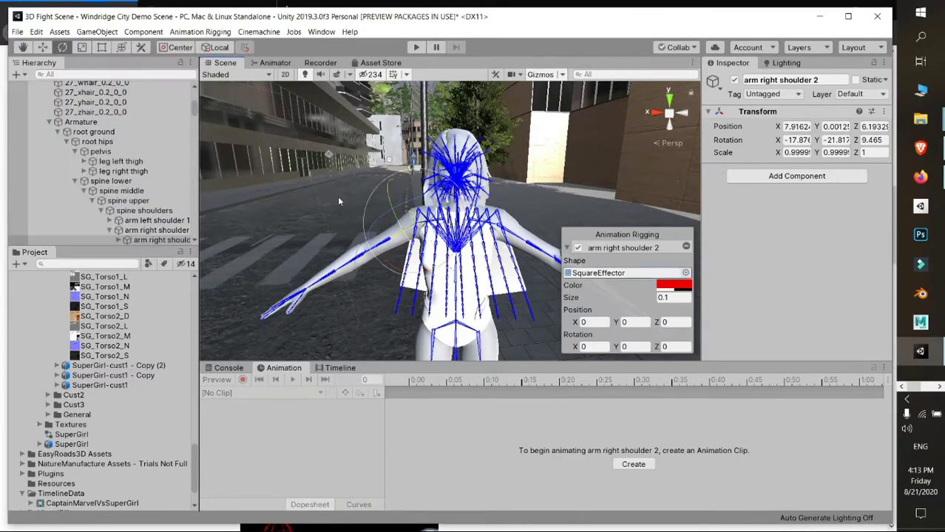
{"action": "type", "text": "0.31"}
Step: Colour the shoulder's square effector magenta
{"action": "left_click", "coordinate": [661, 288]}
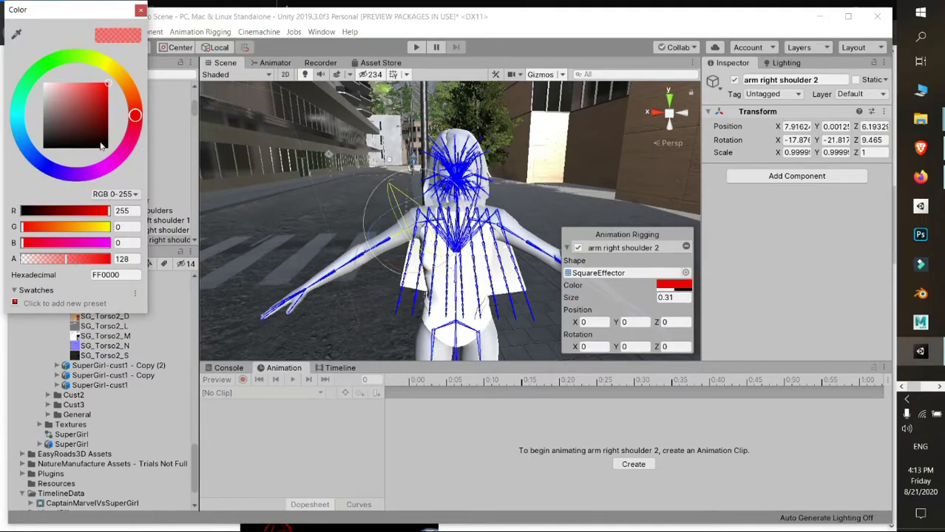
{"action": "left_click", "coordinate": [117, 161]}
{"action": "left_click", "coordinate": [141, 10]}
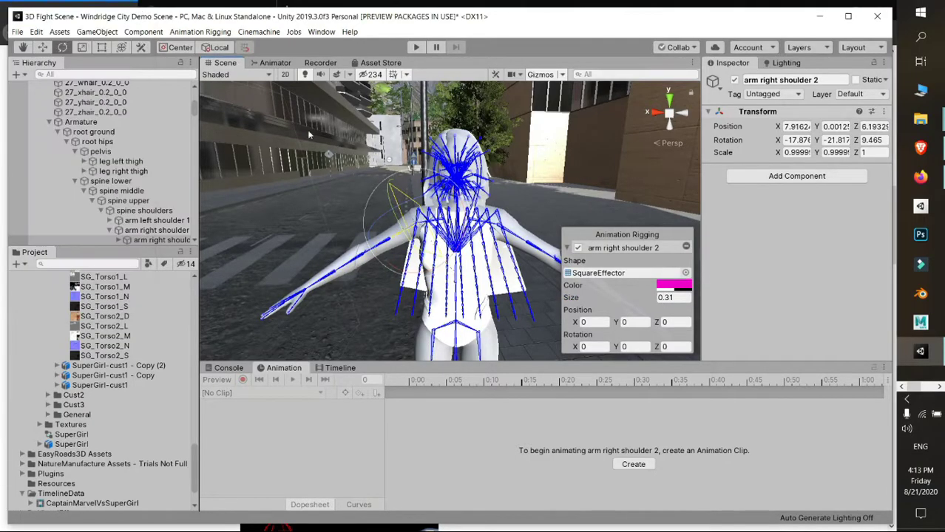
{"action": "mouse_move", "coordinate": [443, 222]}
{"action": "right_mouse_down"}
{"action": "mouse_move", "coordinate": [362, 210]}
{"action": "mouse_move", "coordinate": [444, 244]}
{"action": "right_mouse_up"}
Step: Swing the arm right shoulder 2 bone to test the rig
{"action": "left_click", "coordinate": [388, 238]}
{"action": "right_click_drag", "start_coordinate": [527, 219], "coordinate": [480, 193]}
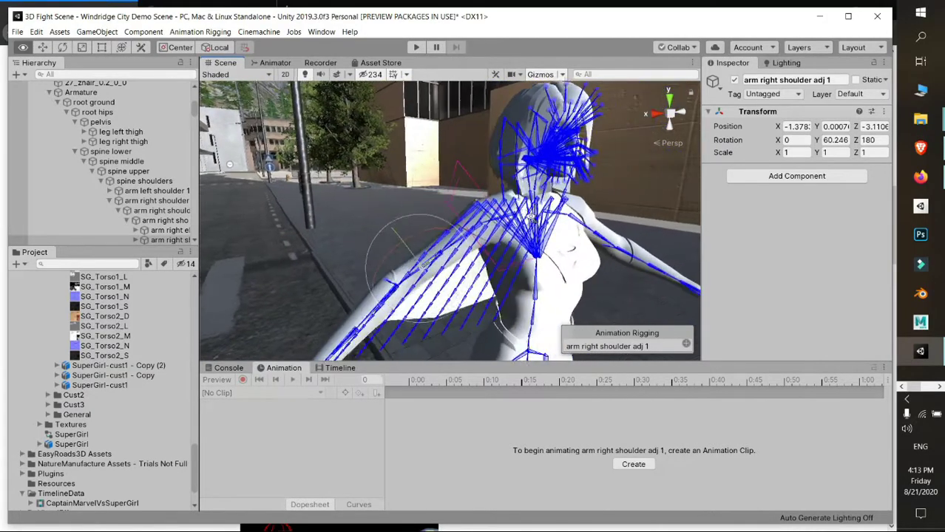
{"action": "left_click", "coordinate": [476, 191]}
{"action": "mouse_move", "coordinate": [481, 201]}
{"action": "left_mouse_down"}
{"action": "mouse_move", "coordinate": [476, 180]}
{"action": "mouse_move", "coordinate": [461, 224]}
{"action": "left_mouse_up"}
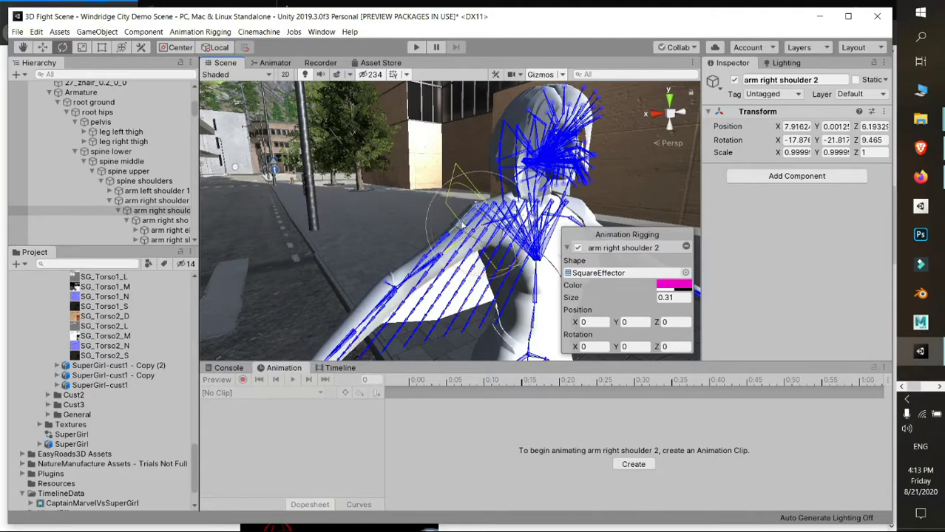
{"action": "scroll", "coordinate": [118, 141], "scroll_direction": "up", "scroll_amount": 5}
{"action": "scroll", "coordinate": [118, 134], "scroll_direction": "up", "scroll_amount": 5}
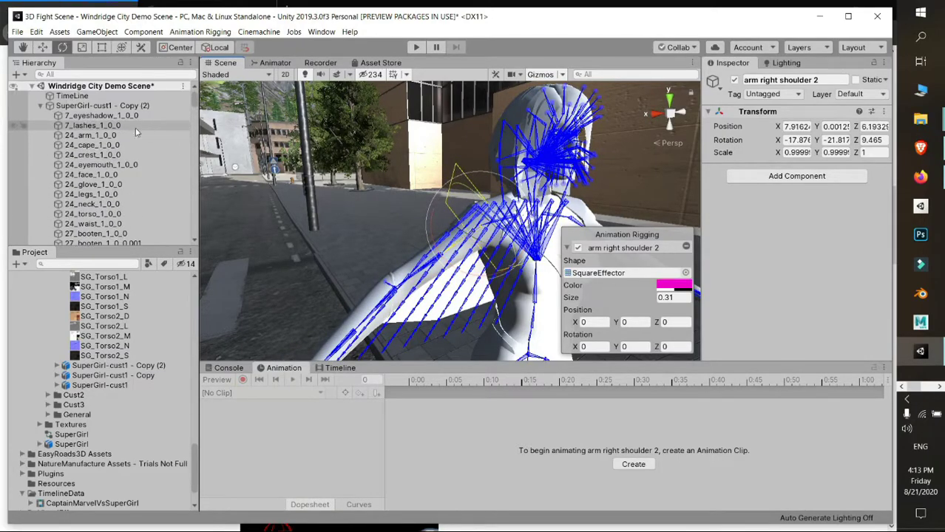
Step: Turn off the character's Bone Renderer and test-rotate the arm via the magenta square effector
{"action": "left_click", "coordinate": [111, 106]}
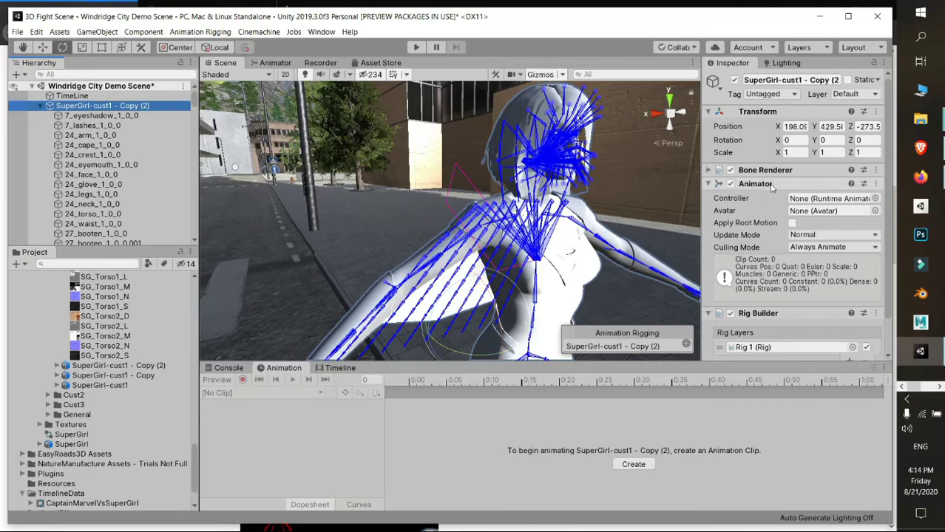
{"action": "left_click", "coordinate": [730, 170]}
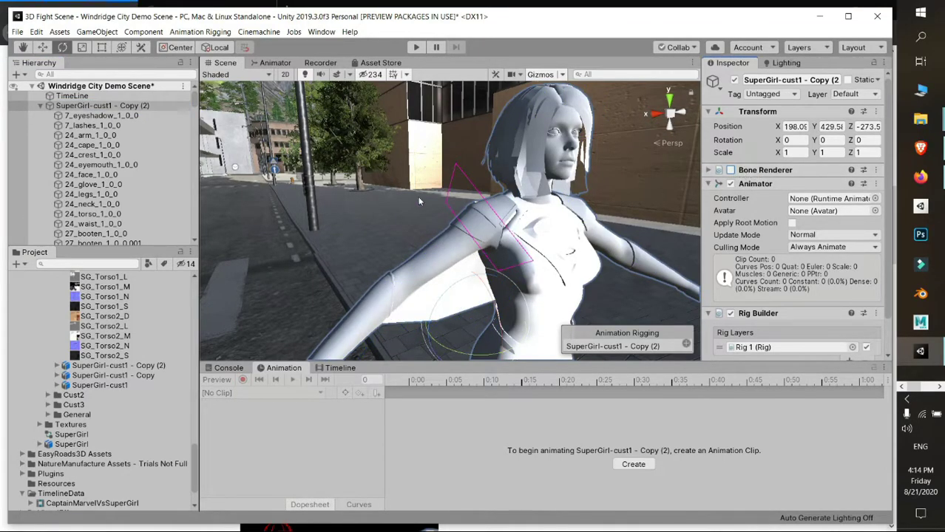
{"action": "left_click", "coordinate": [471, 187]}
{"action": "left_click_drag", "start_coordinate": [465, 240], "coordinate": [465, 259]}
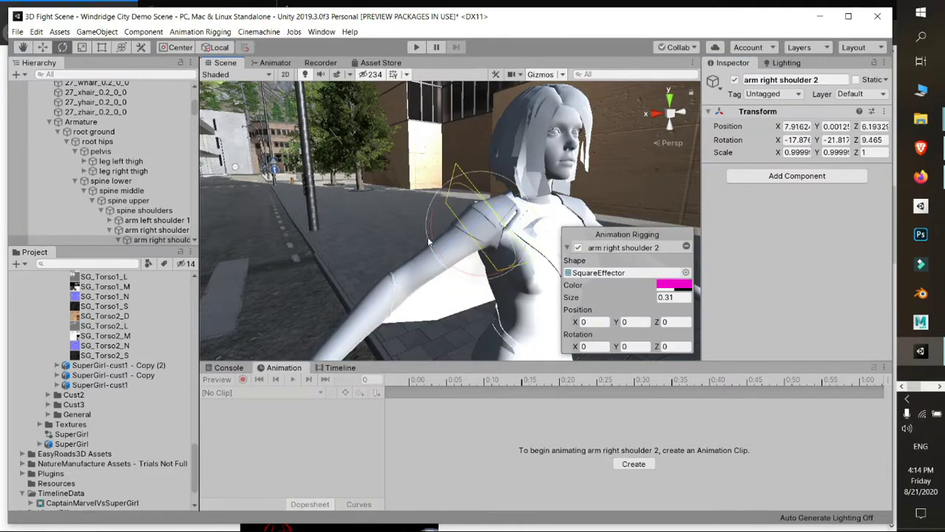
{"action": "mouse_move", "coordinate": [428, 243]}
{"action": "left_mouse_down", "text": "alt"}
{"action": "mouse_move", "coordinate": [428, 303]}
{"action": "mouse_move", "coordinate": [435, 284]}
{"action": "mouse_move", "coordinate": [568, 326]}
{"action": "left_mouse_up", "text": "alt"}
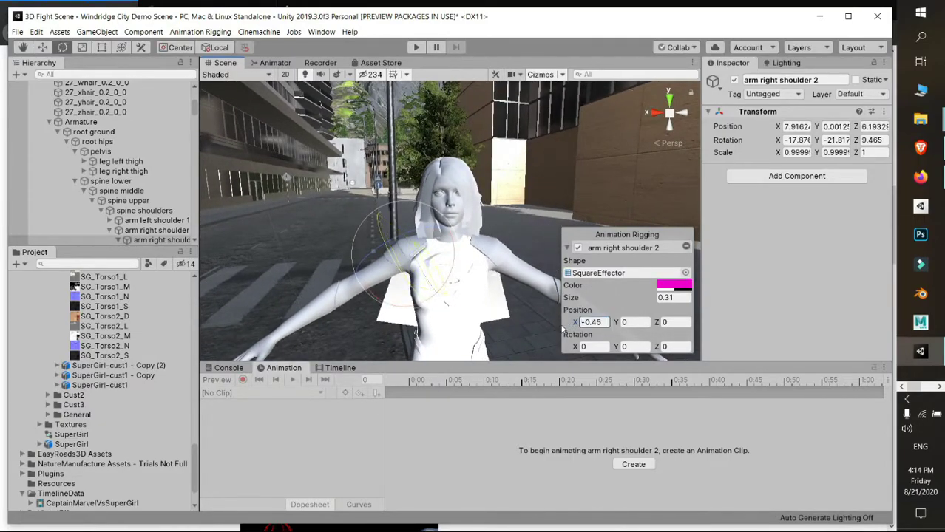
Step: Try a 0.71 X offset on the effector, undo it back to zero, and reselect the character
{"action": "mouse_move", "coordinate": [564, 328]}
{"action": "left_mouse_down"}
{"action": "mouse_move", "coordinate": [586, 334]}
{"action": "mouse_move", "coordinate": [363, 250]}
{"action": "mouse_move", "coordinate": [375, 257]}
{"action": "mouse_move", "coordinate": [425, 162]}
{"action": "left_mouse_up"}
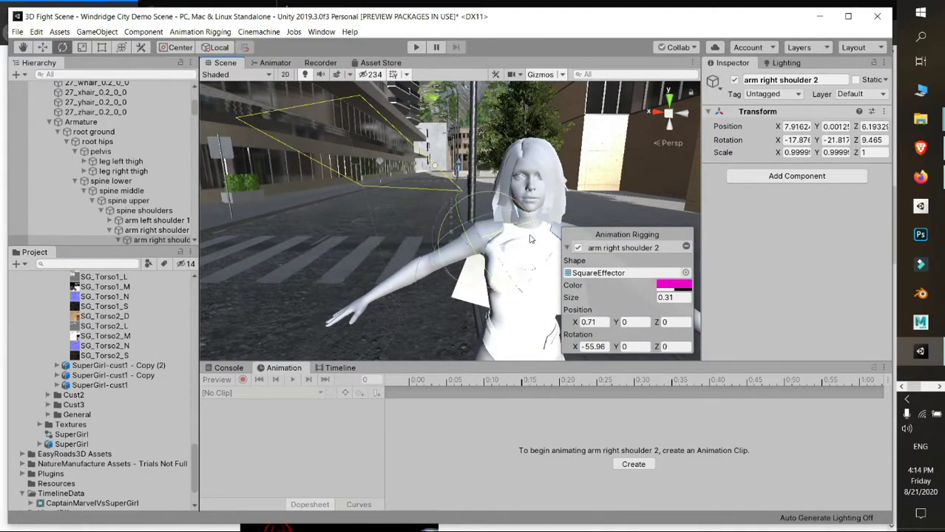
{"action": "key", "text": "ctrl+z"}
{"action": "key", "text": "ctrl+z"}
{"action": "key", "text": "ctrl+z"}
{"action": "mouse_move", "coordinate": [529, 239]}
{"action": "left_mouse_down", "text": "alt"}
{"action": "mouse_move", "coordinate": [535, 266]}
{"action": "mouse_move", "coordinate": [566, 249]}
{"action": "mouse_move", "coordinate": [443, 251]}
{"action": "left_mouse_up", "text": "alt"}
{"action": "scroll", "coordinate": [108, 122], "scroll_direction": "up", "scroll_amount": 5}
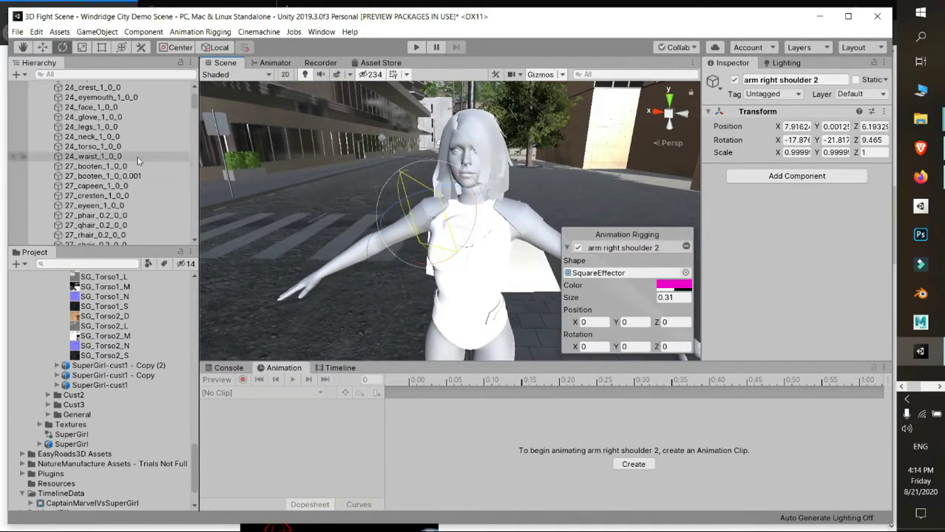
{"action": "scroll", "coordinate": [108, 122], "scroll_direction": "up", "scroll_amount": 5}
{"action": "left_click", "coordinate": [104, 106]}
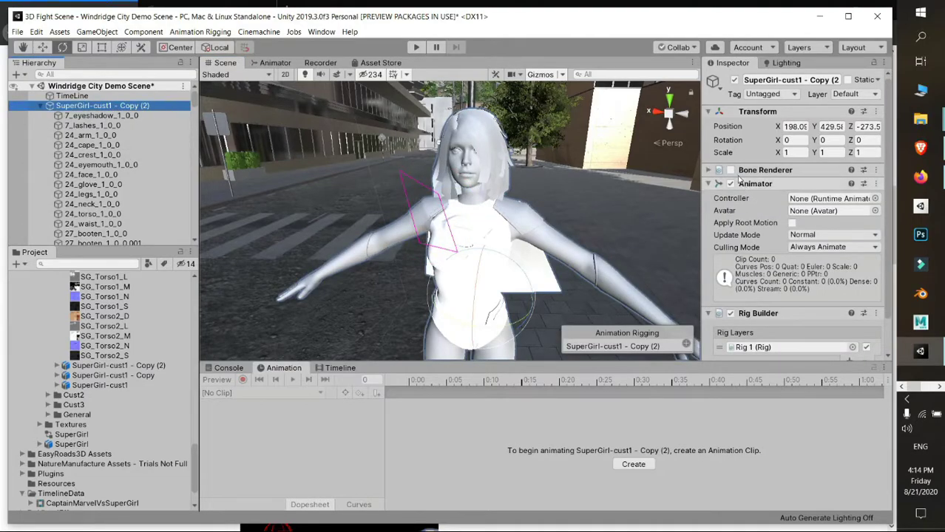
Step: Add a CircleEffector to the spine middle bone
{"action": "left_click_drag", "start_coordinate": [517, 244], "coordinate": [484, 296], "text": "alt"}
{"action": "left_click", "coordinate": [484, 296]}
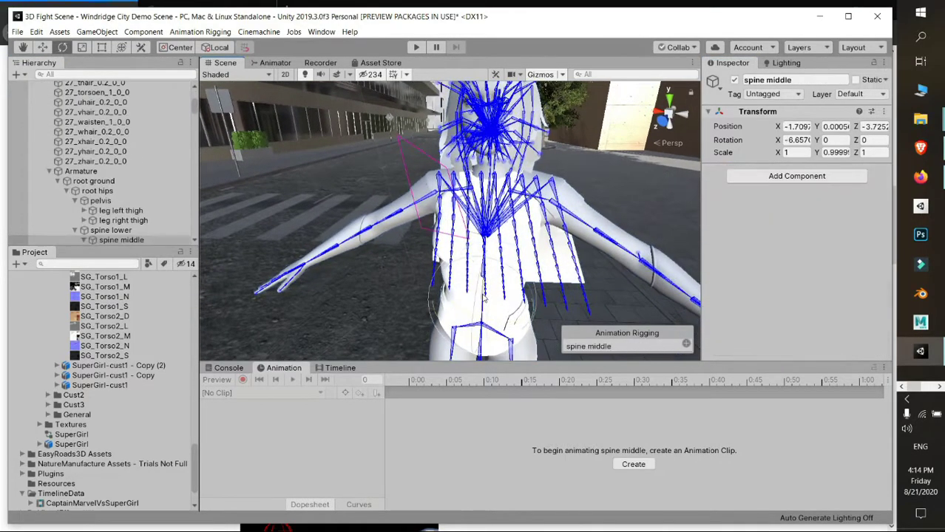
{"action": "left_click", "coordinate": [686, 345]}
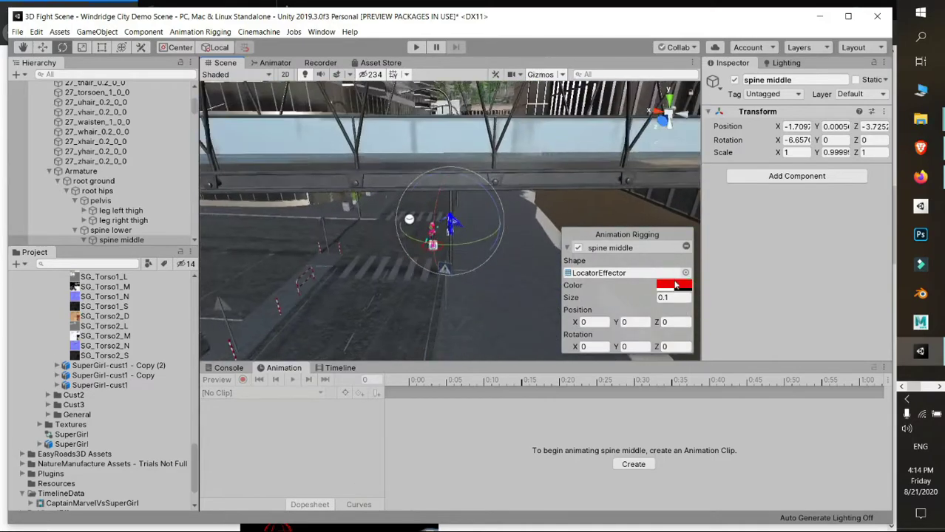
{"action": "left_click", "coordinate": [686, 273]}
{"action": "type", "text": "effec"}
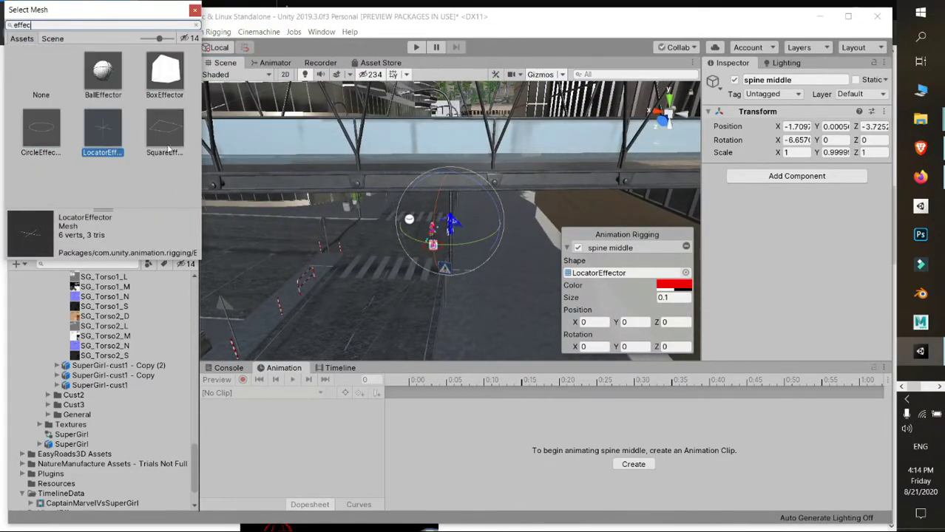
{"action": "left_click", "coordinate": [42, 127]}
{"action": "mouse_move", "coordinate": [403, 207]}
{"action": "left_mouse_down", "text": "alt"}
{"action": "mouse_move", "coordinate": [403, 236]}
{"action": "mouse_move", "coordinate": [414, 244]}
{"action": "mouse_move", "coordinate": [518, 251]}
{"action": "left_mouse_up", "text": "alt"}
{"action": "scroll", "coordinate": [414, 244], "scroll_direction": "up", "scroll_amount": 5}
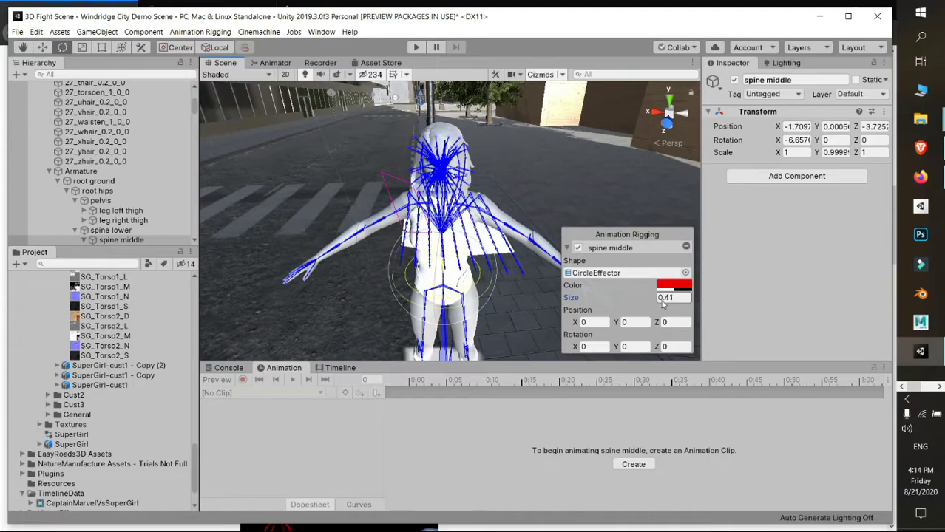
Step: Set the spine effector colour to magenta FF00BD and twist the spine to test it
{"action": "left_click", "coordinate": [682, 287]}
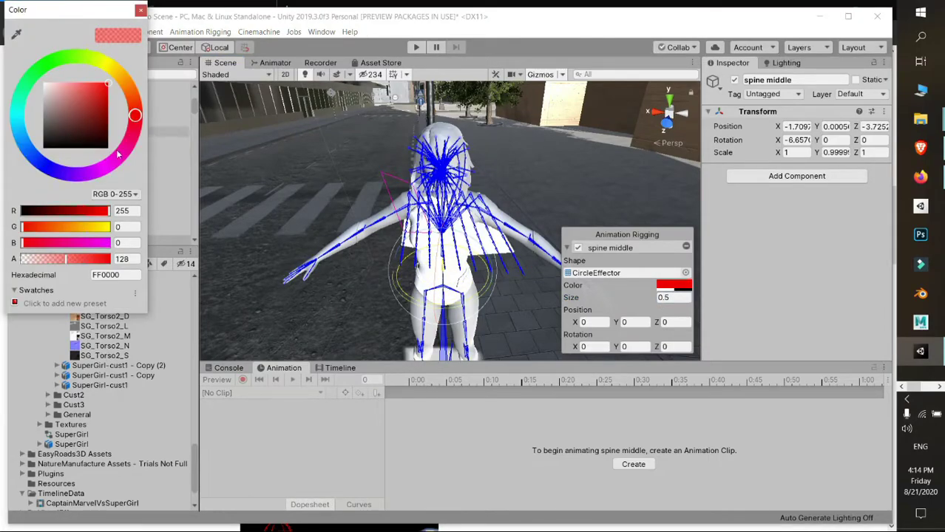
{"action": "left_click", "coordinate": [117, 153]}
{"action": "left_click", "coordinate": [140, 9]}
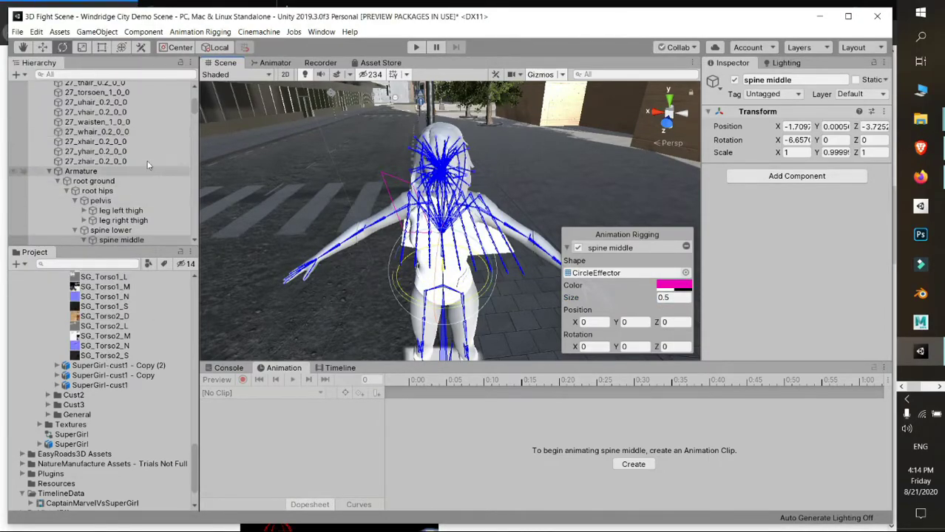
{"action": "left_click", "coordinate": [480, 298]}
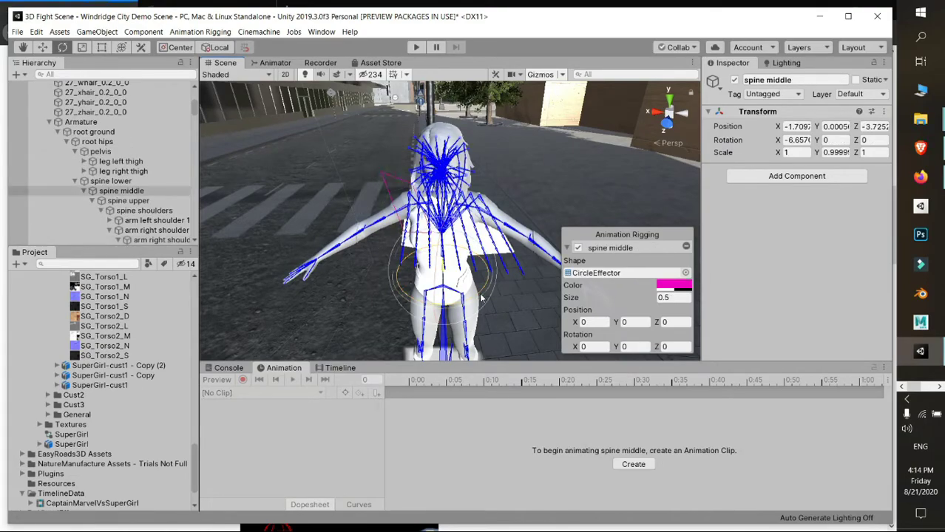
{"action": "mouse_move", "coordinate": [427, 287]}
{"action": "left_mouse_down"}
{"action": "mouse_move", "coordinate": [482, 262]}
{"action": "mouse_move", "coordinate": [502, 213]}
{"action": "left_mouse_up"}
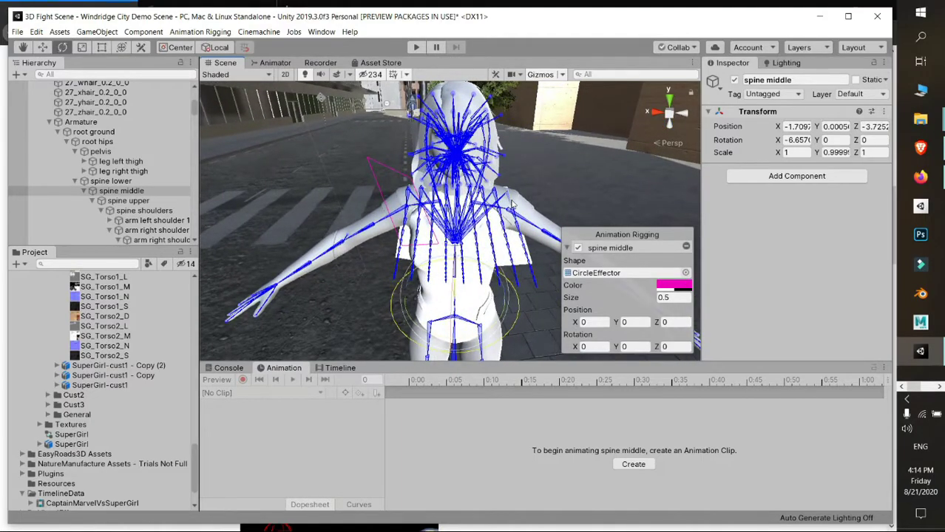
{"action": "scroll", "coordinate": [125, 154], "scroll_direction": "up", "scroll_amount": 2}
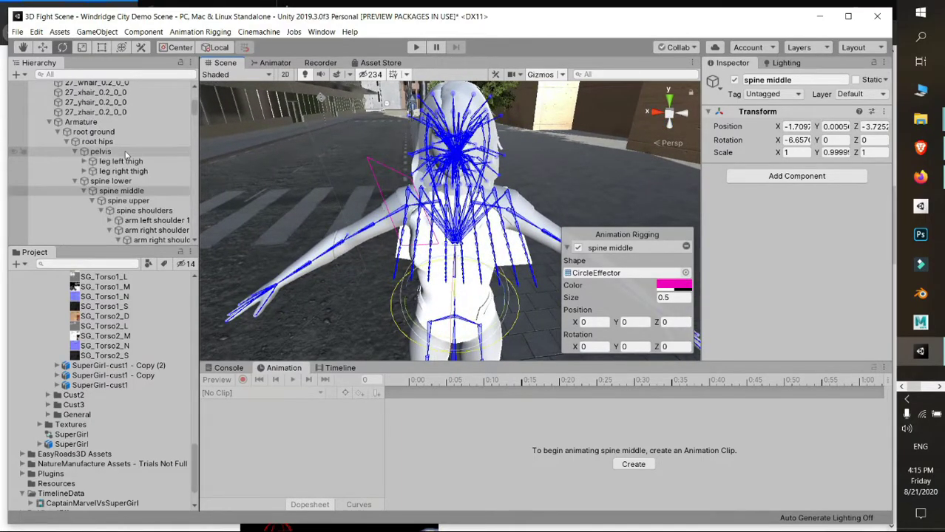
{"action": "scroll", "coordinate": [126, 153], "scroll_direction": "down", "scroll_amount": 2}
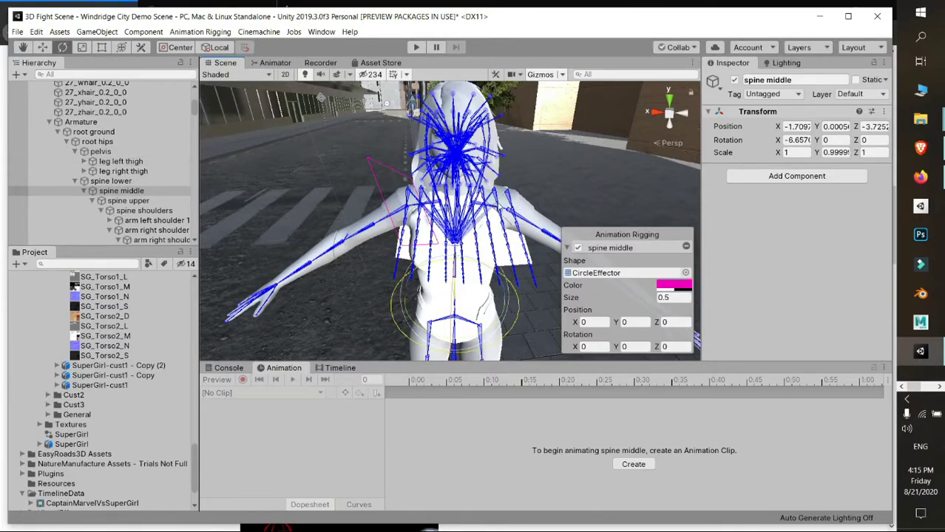
Step: Select the cape left 4a bone and swing it to test
{"action": "left_click", "coordinate": [510, 201]}
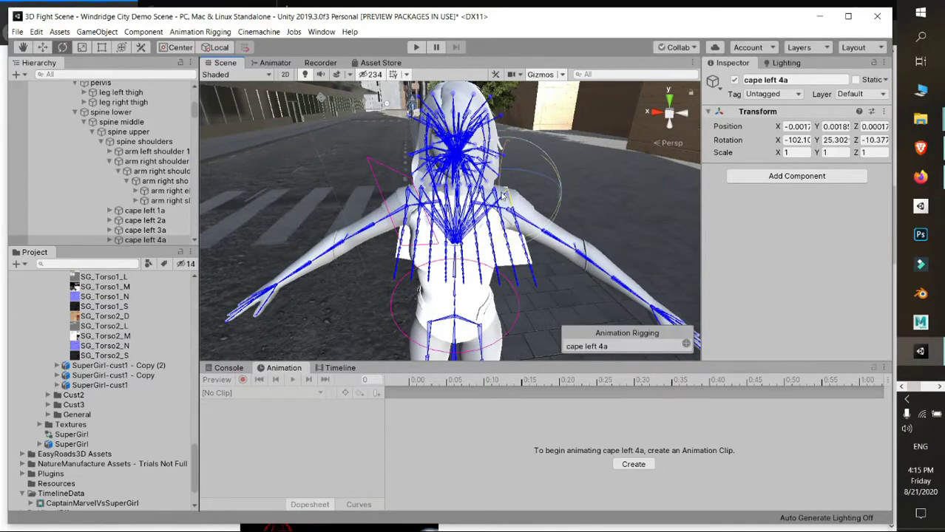
{"action": "left_click_drag", "start_coordinate": [501, 182], "coordinate": [510, 185]}
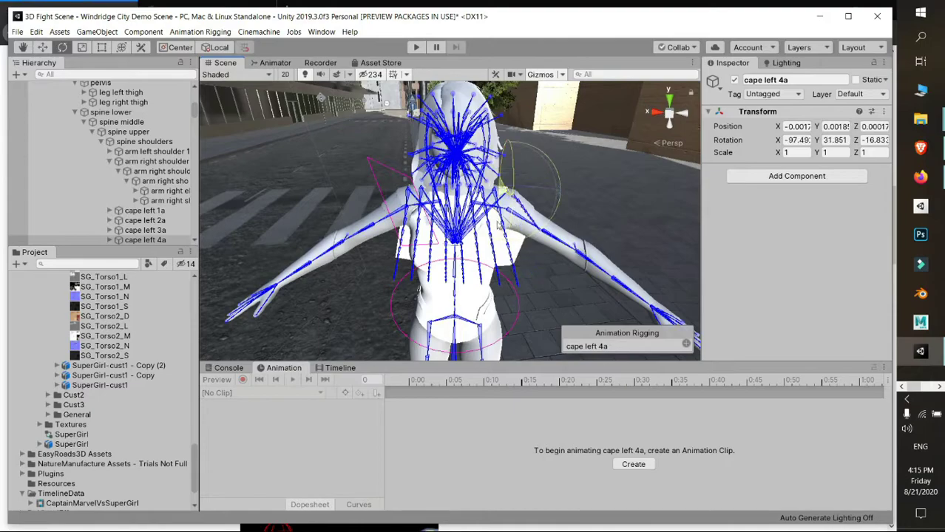
{"action": "scroll", "coordinate": [135, 194], "scroll_direction": "down", "scroll_amount": 4}
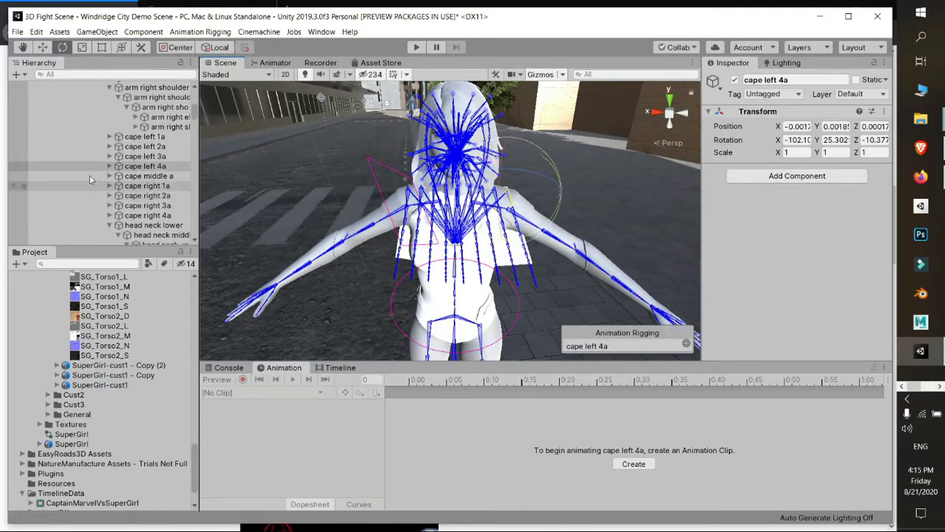
{"action": "left_click", "coordinate": [13, 169]}
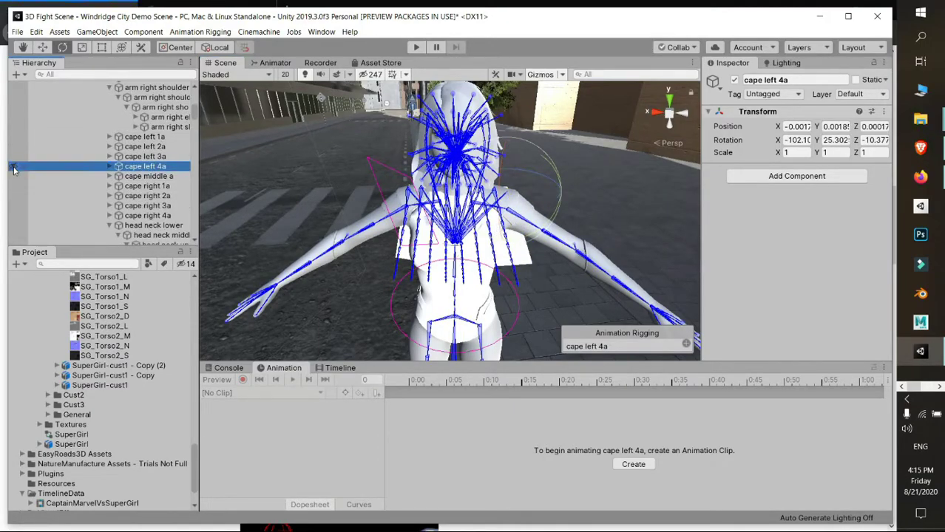
Step: Hide the cape bones, including cape right 2a and 3a, from the Scene view and check the result
{"action": "left_click", "coordinate": [13, 137]}
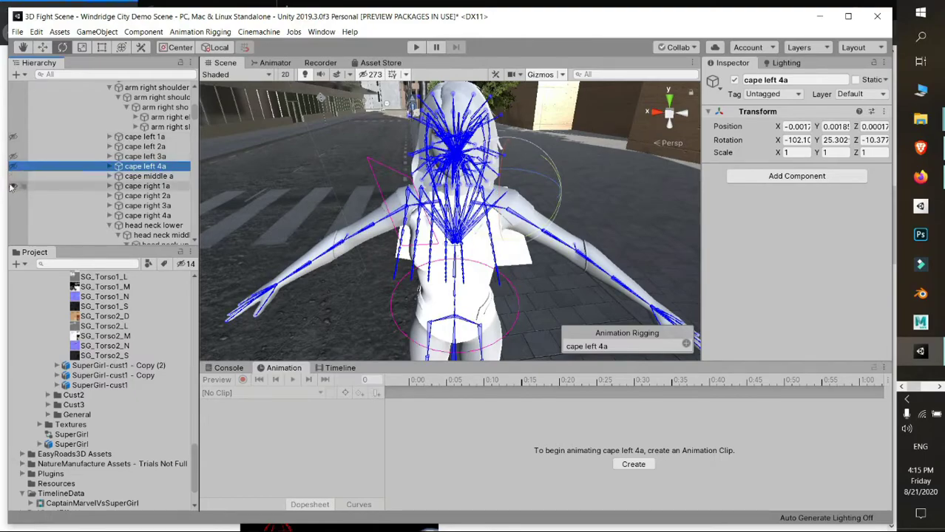
{"action": "left_click", "coordinate": [13, 176]}
{"action": "left_click", "coordinate": [13, 195]}
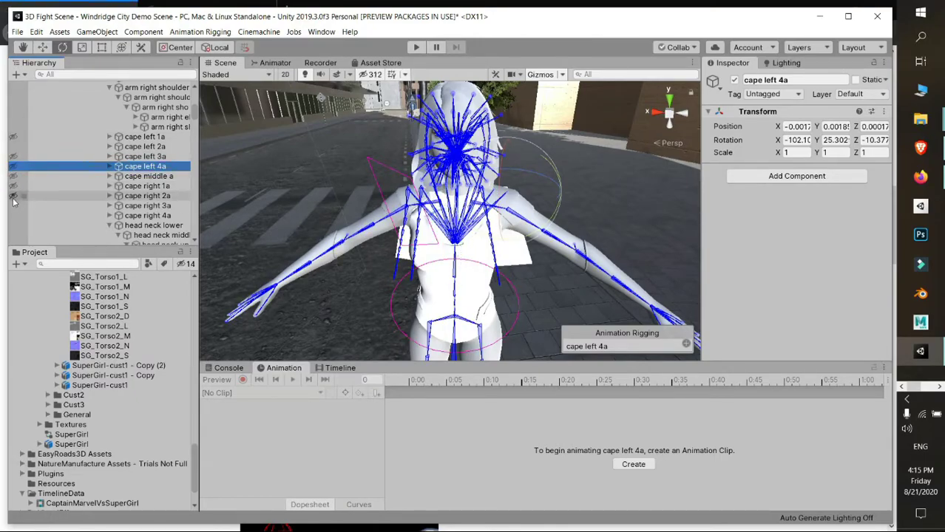
{"action": "left_click", "coordinate": [13, 206]}
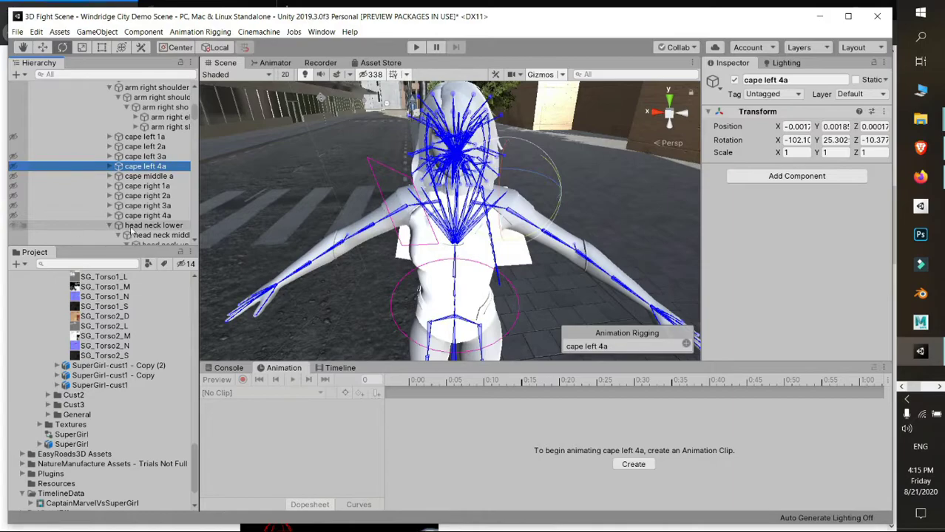
{"action": "left_click_drag", "start_coordinate": [524, 267], "coordinate": [463, 263], "text": "alt"}
{"action": "key", "text": "e"}
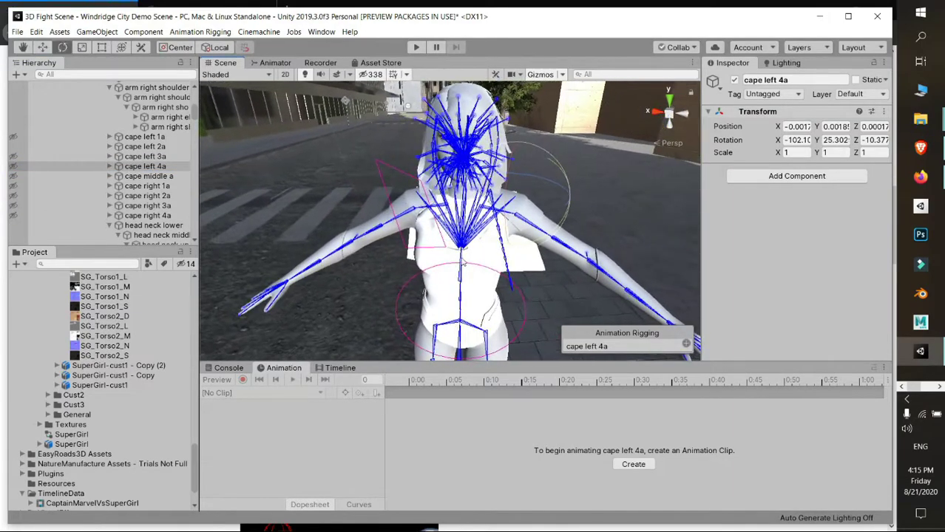
{"action": "left_click", "coordinate": [493, 201]}
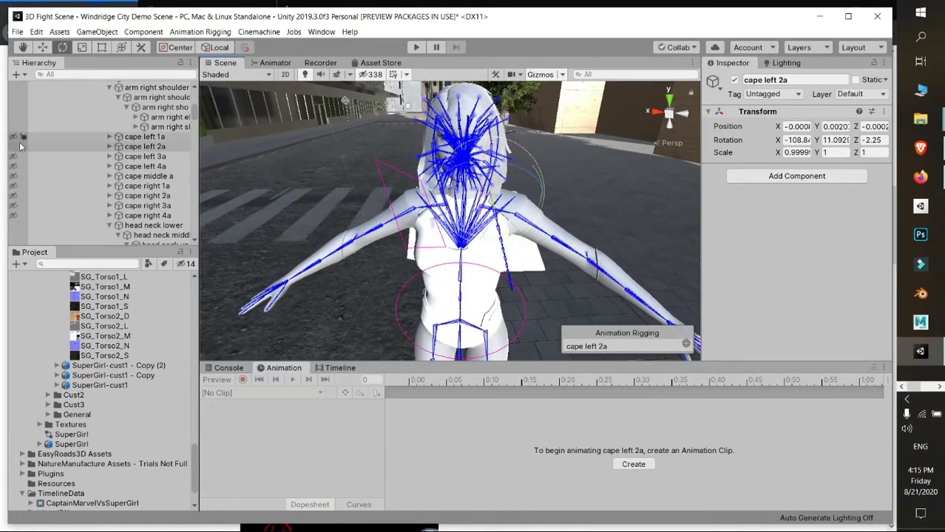
{"action": "mouse_move", "coordinate": [492, 201]}
{"action": "left_mouse_down", "text": "alt"}
{"action": "mouse_move", "coordinate": [488, 215]}
{"action": "mouse_move", "coordinate": [424, 238]}
{"action": "mouse_move", "coordinate": [438, 263]}
{"action": "mouse_move", "coordinate": [547, 211]}
{"action": "mouse_move", "coordinate": [508, 244]}
{"action": "left_mouse_up", "text": "alt"}
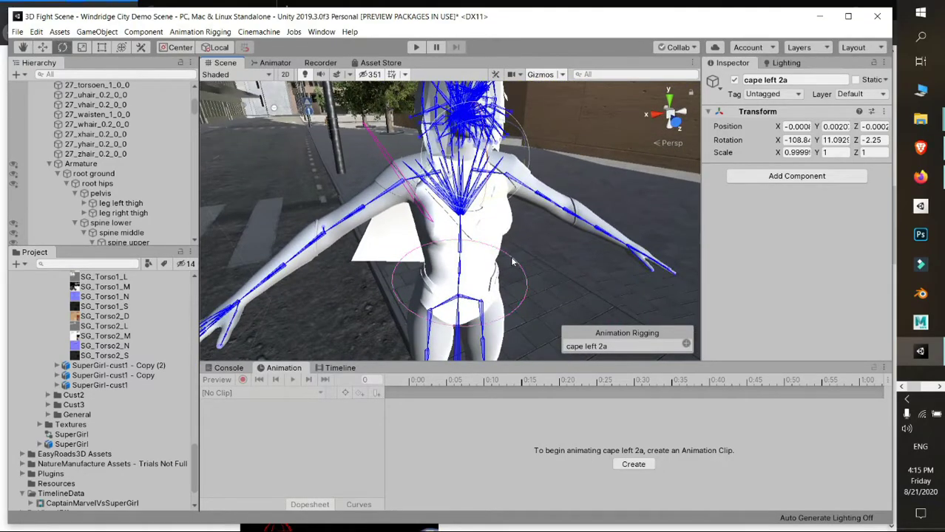
{"action": "left_click", "coordinate": [512, 261]}
Step: Orbit the Scene view from the right shoulder round to face the character's front
{"action": "left_click", "coordinate": [391, 164]}
{"action": "mouse_move", "coordinate": [391, 164]}
{"action": "left_mouse_down", "text": "alt"}
{"action": "mouse_move", "coordinate": [436, 111]}
{"action": "mouse_move", "coordinate": [443, 119]}
{"action": "left_mouse_up", "text": "alt"}
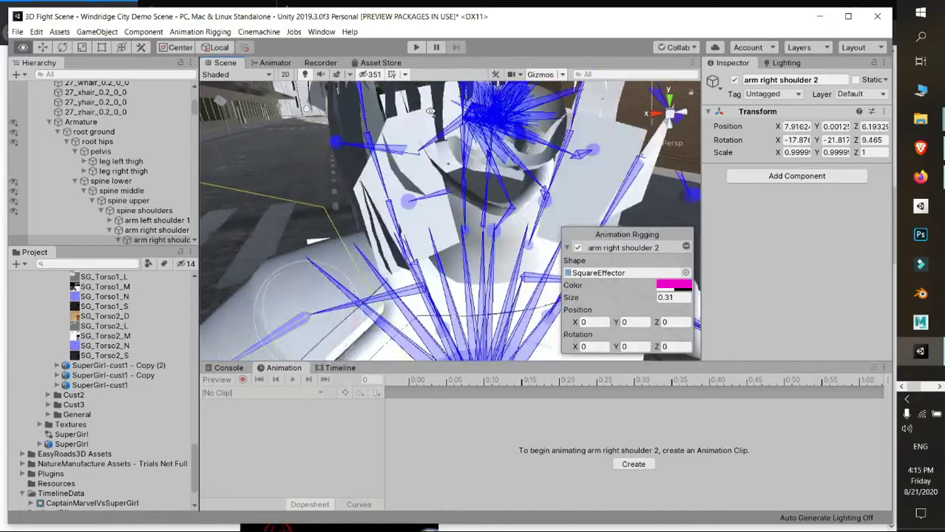
{"action": "left_click_drag", "start_coordinate": [454, 176], "coordinate": [404, 249], "text": "alt"}
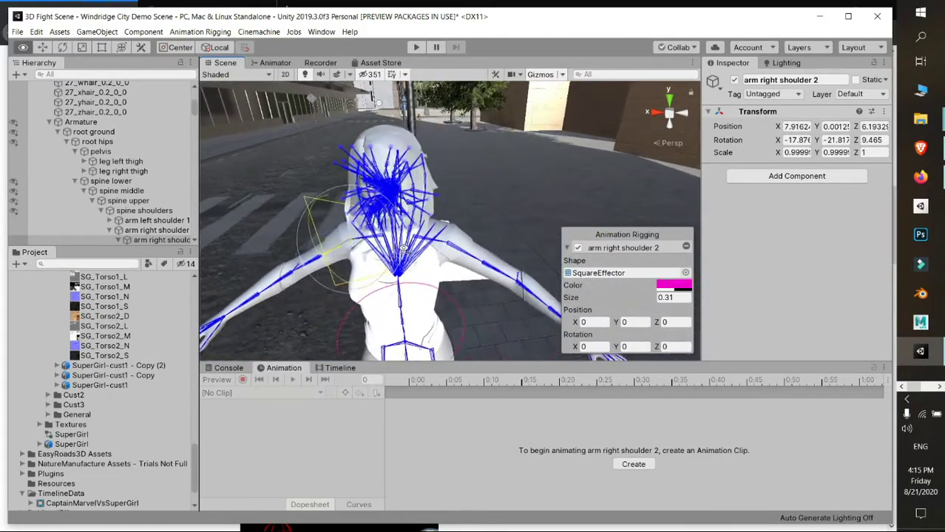
{"action": "left_click_drag", "start_coordinate": [403, 249], "coordinate": [578, 319], "text": "alt"}
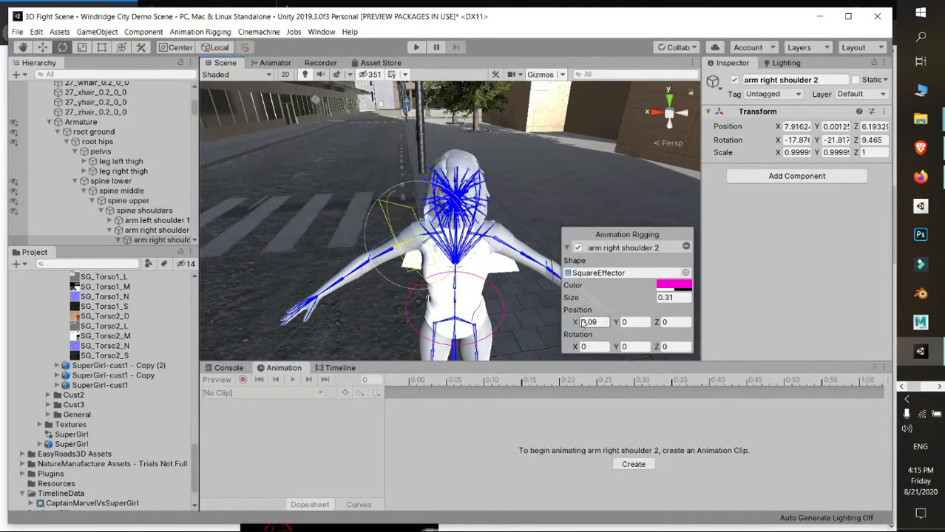
{"action": "left_click_drag", "start_coordinate": [547, 311], "coordinate": [395, 222], "text": "alt"}
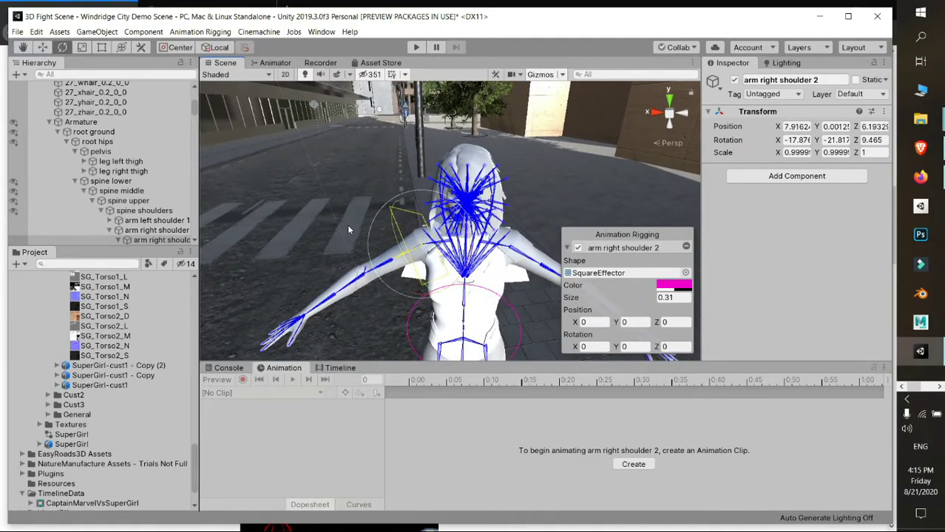
Step: Collapse the Armature foldout so Rig 1 sits directly beneath it
{"action": "scroll", "coordinate": [184, 191], "scroll_direction": "down", "scroll_amount": 3}
{"action": "scroll", "coordinate": [148, 171], "scroll_direction": "up", "scroll_amount": 3}
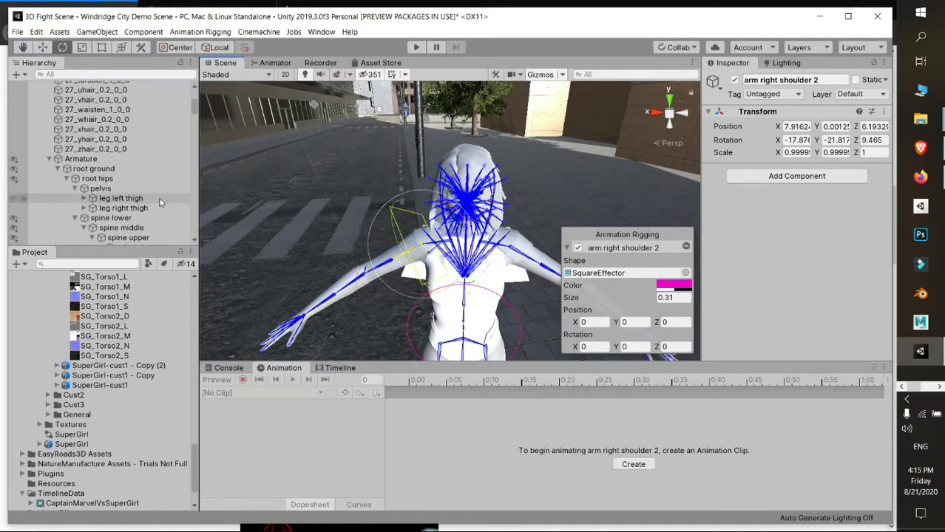
{"action": "scroll", "coordinate": [135, 160], "scroll_direction": "up", "scroll_amount": 10}
{"action": "scroll", "coordinate": [89, 164], "scroll_direction": "down", "scroll_amount": 5}
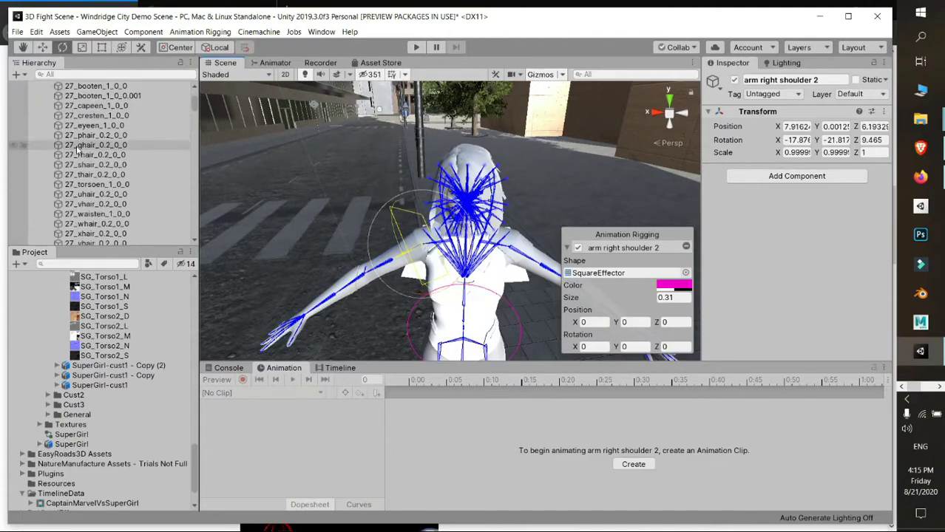
{"action": "scroll", "coordinate": [63, 170], "scroll_direction": "down", "scroll_amount": 5}
{"action": "left_click", "coordinate": [49, 189]}
{"action": "scroll", "coordinate": [74, 178], "scroll_direction": "down", "scroll_amount": 3}
{"action": "scroll", "coordinate": [81, 170], "scroll_direction": "up", "scroll_amount": 2}
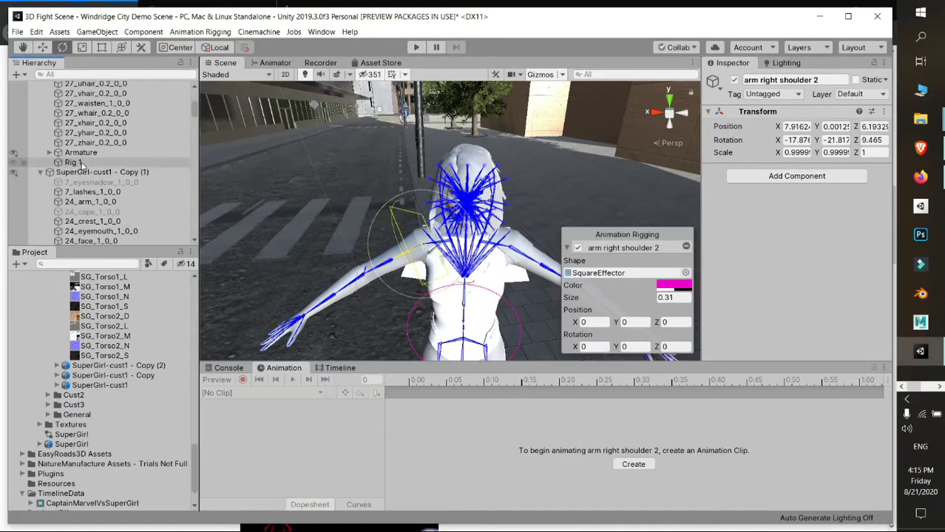
Step: Rename the Rig 1 object to RightLeg
{"action": "left_click", "coordinate": [83, 162]}
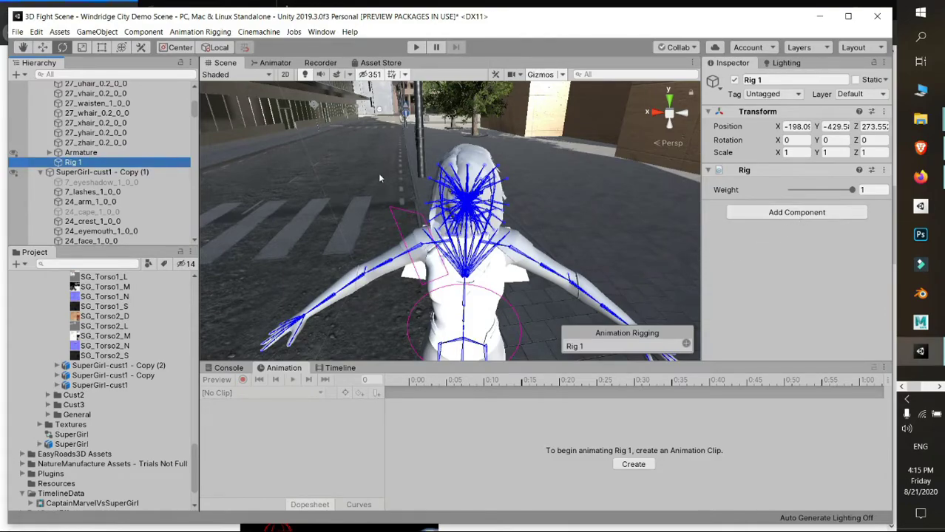
{"action": "left_click", "coordinate": [811, 214]}
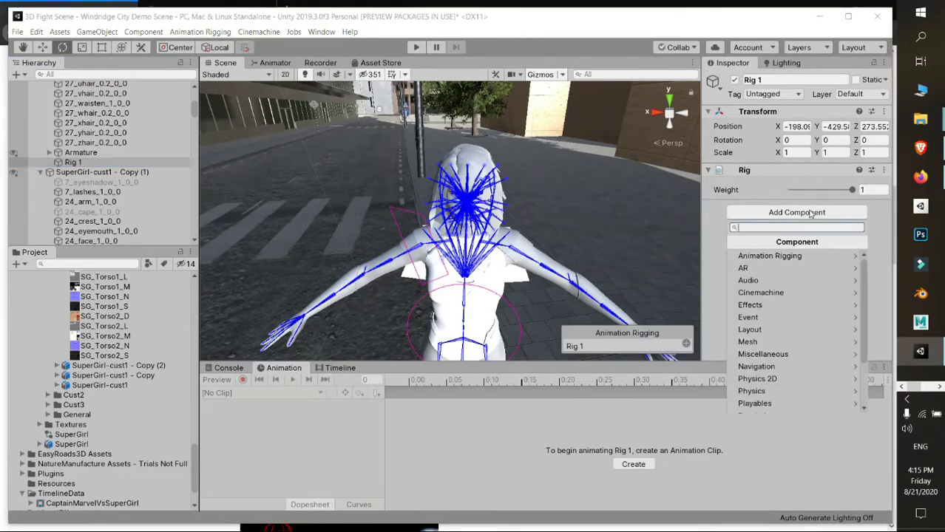
{"action": "left_click", "coordinate": [158, 171]}
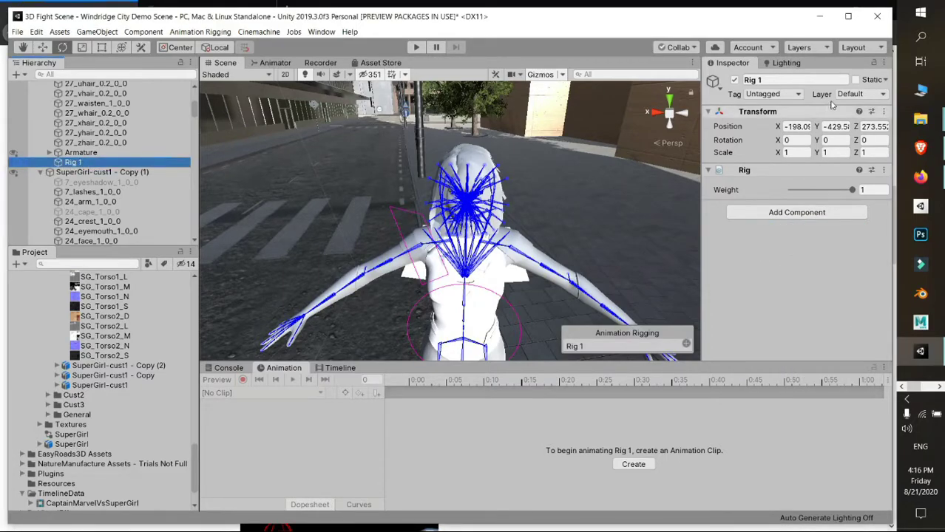
{"action": "left_click", "coordinate": [798, 81]}
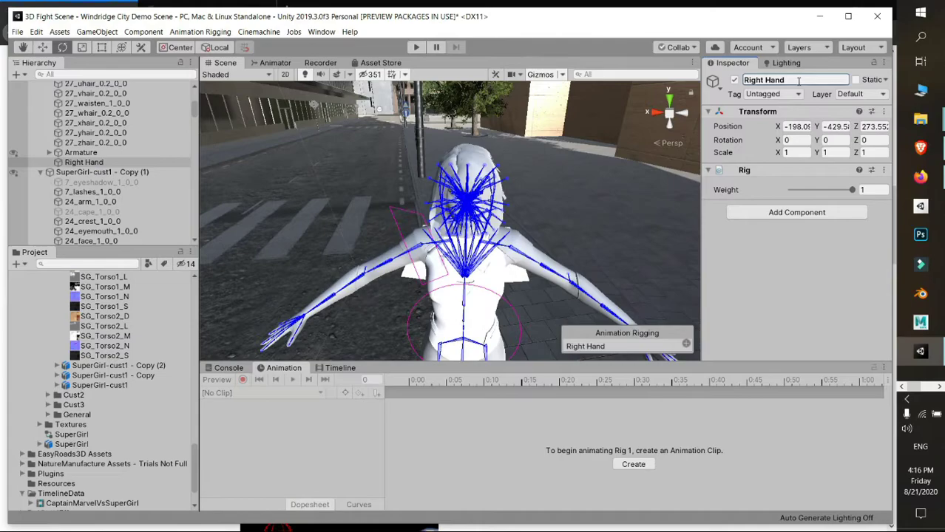
Step: Create an empty child under RightLeg and name it Target
{"action": "right_click", "coordinate": [102, 164]}
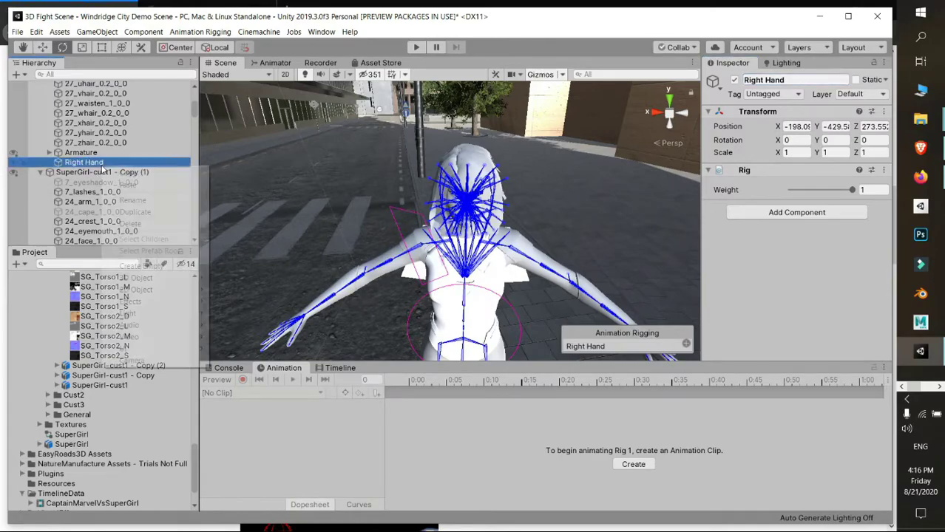
{"action": "left_click", "coordinate": [143, 268]}
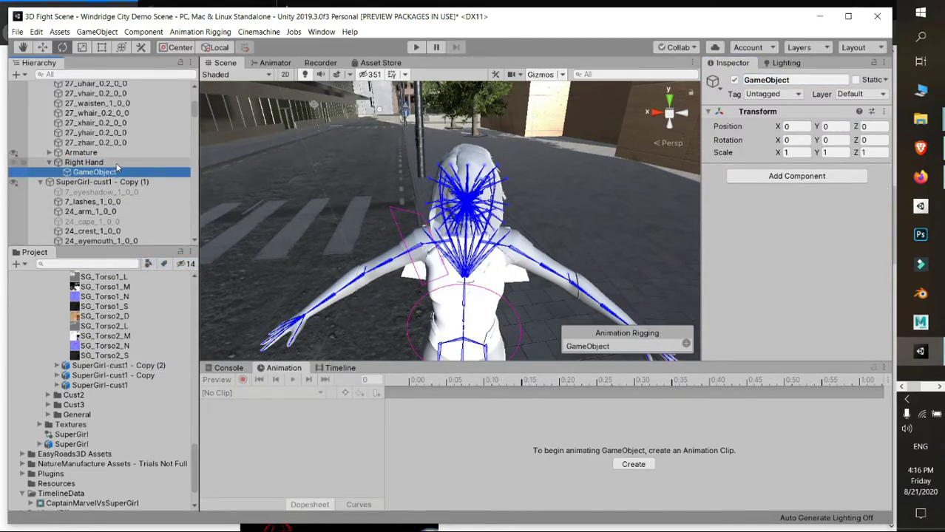
{"action": "left_click", "coordinate": [116, 164]}
{"action": "left_click", "coordinate": [792, 81]}
{"action": "type", "text": "RightLeg"}
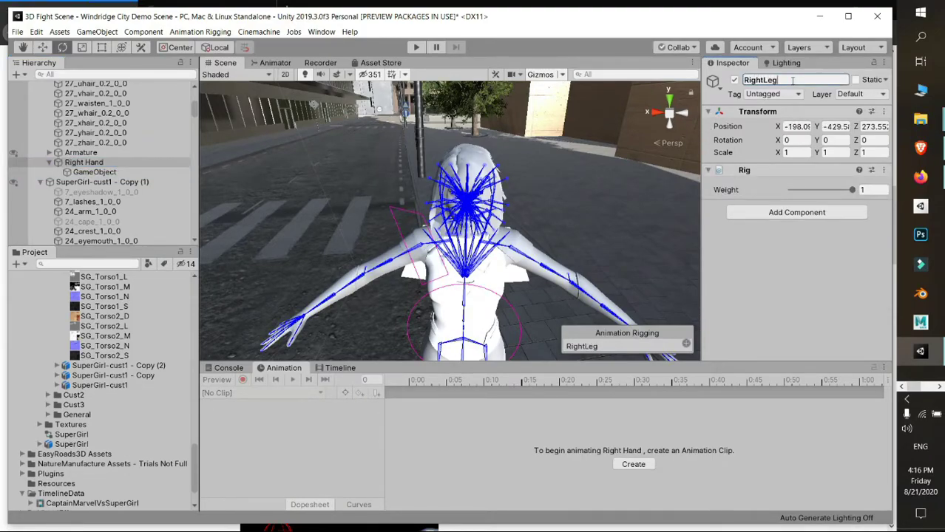
{"action": "left_click", "coordinate": [94, 171]}
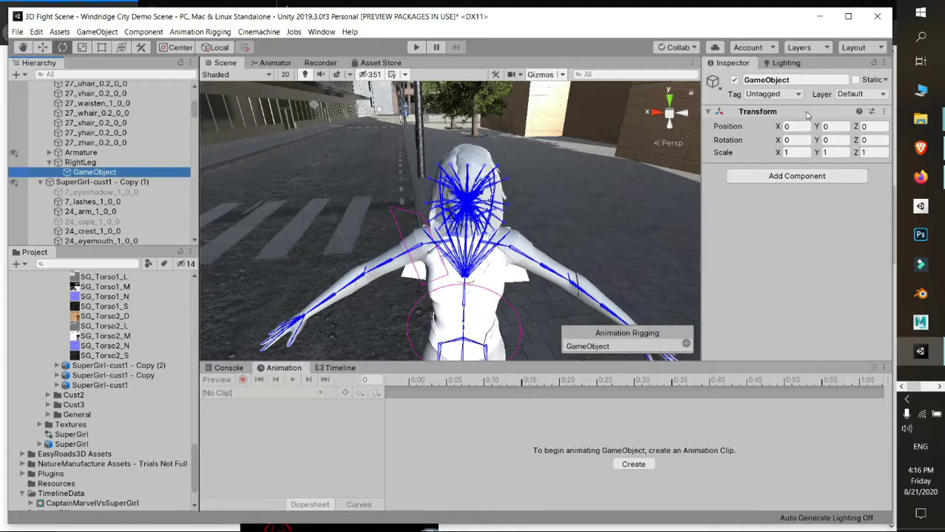
{"action": "left_click", "coordinate": [795, 80]}
{"action": "type", "text": "Target"}
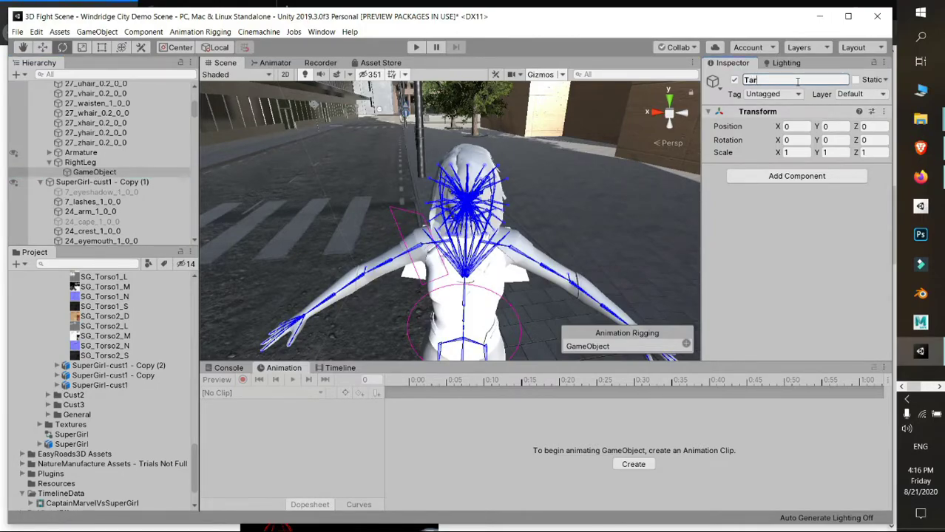
Step: Add a second empty child named Hint under RightLeg, then reselect RightLeg
{"action": "right_click", "coordinate": [83, 162]}
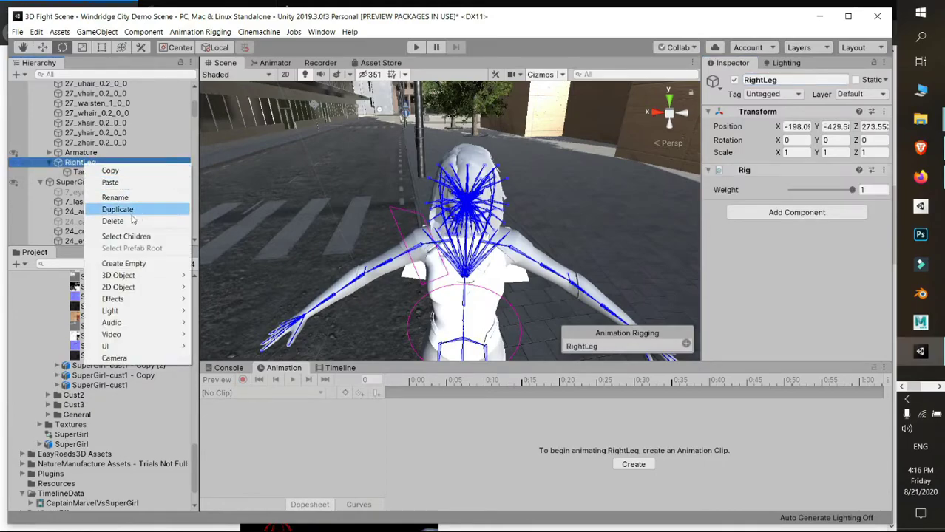
{"action": "left_click", "coordinate": [111, 262]}
{"action": "left_click", "coordinate": [769, 79]}
{"action": "type", "text": "Hint"}
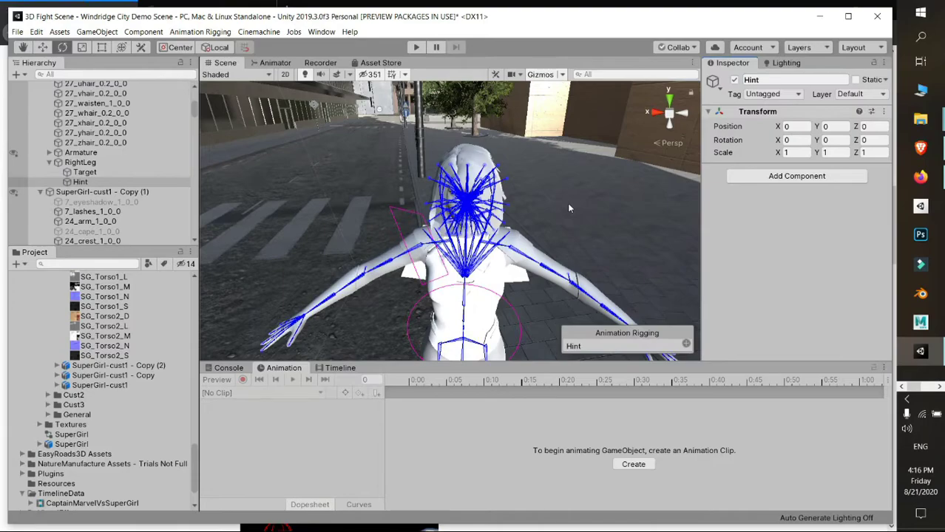
{"action": "right_click_drag", "start_coordinate": [567, 202], "coordinate": [505, 217]}
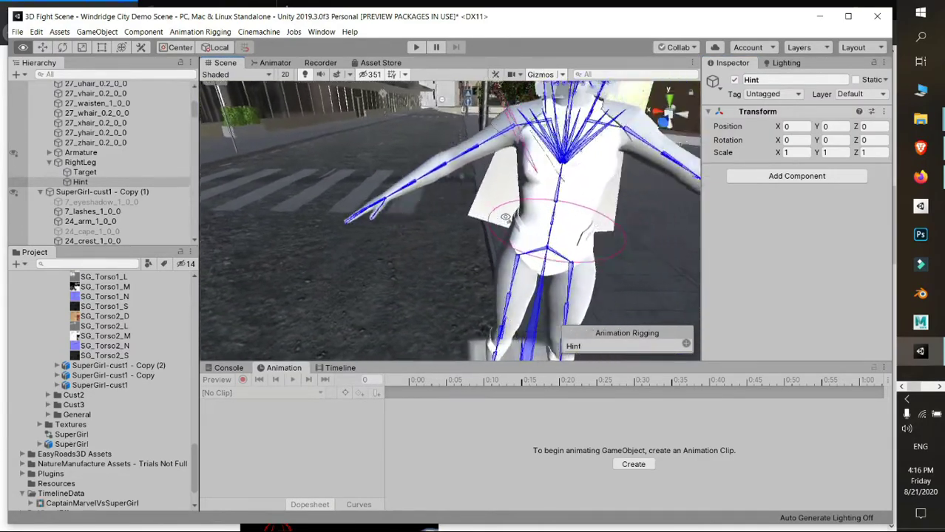
{"action": "right_click_drag", "start_coordinate": [505, 216], "coordinate": [473, 215]}
{"action": "left_click", "coordinate": [125, 172]}
{"action": "key", "text": "Up"}
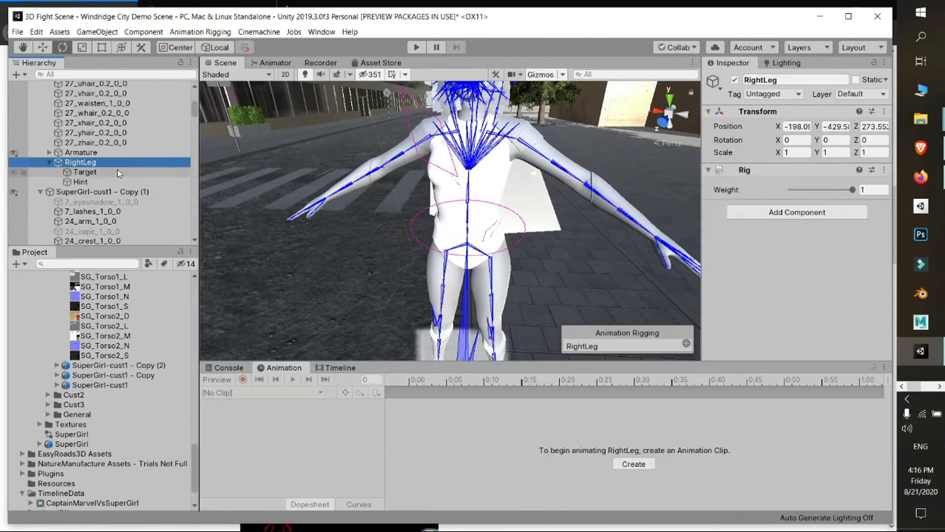
Step: Add a Two Bone IK Constraint to RightLeg and expand its Source Objects
{"action": "left_click", "coordinate": [796, 213]}
{"action": "left_click", "coordinate": [795, 255]}
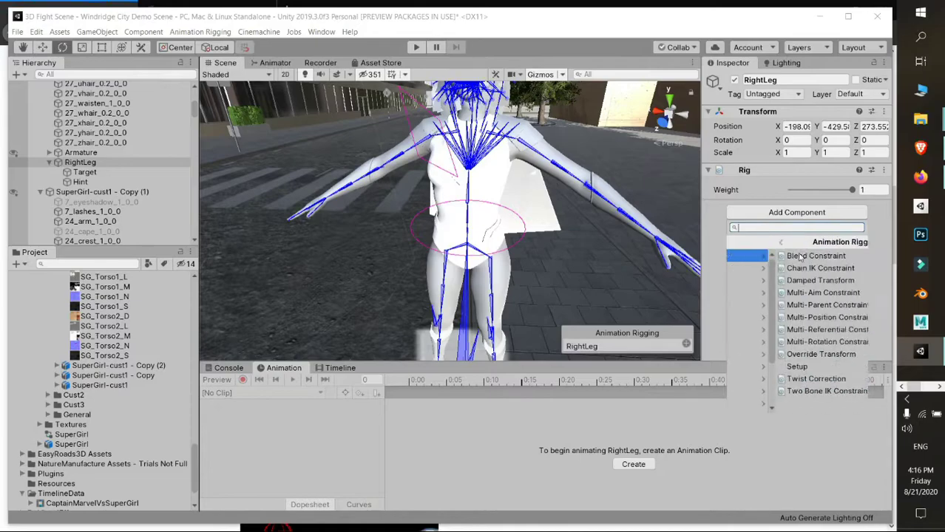
{"action": "left_click", "coordinate": [770, 392]}
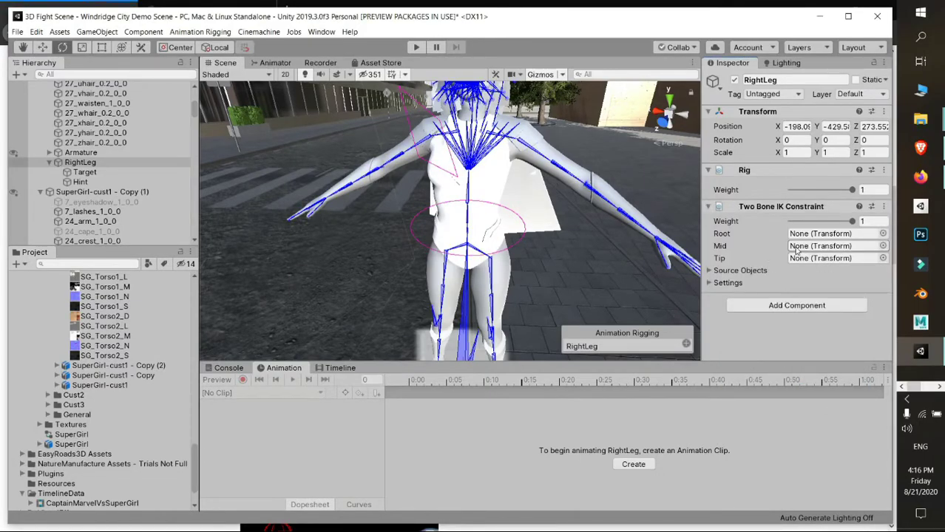
{"action": "left_click", "coordinate": [709, 271]}
Step: Orbit around the character's legs and select the leg right ankle bone
{"action": "left_click_drag", "start_coordinate": [498, 297], "coordinate": [434, 275], "text": "alt"}
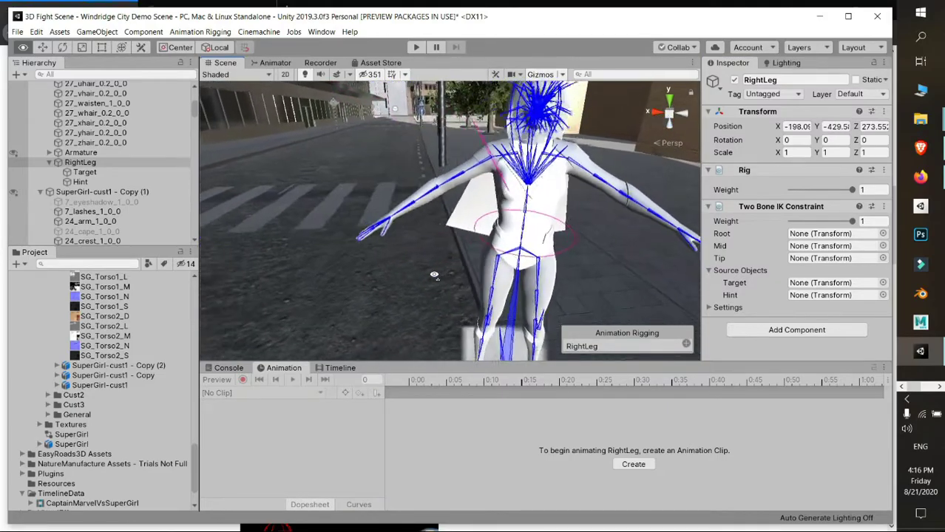
{"action": "scroll", "coordinate": [434, 275], "scroll_direction": "up", "scroll_amount": 5}
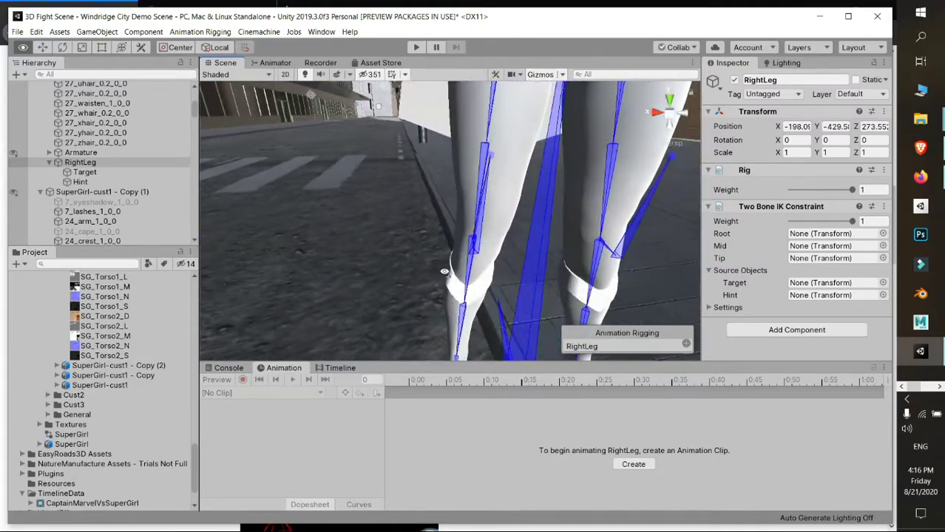
{"action": "left_click_drag", "start_coordinate": [445, 272], "coordinate": [168, 204], "text": "alt"}
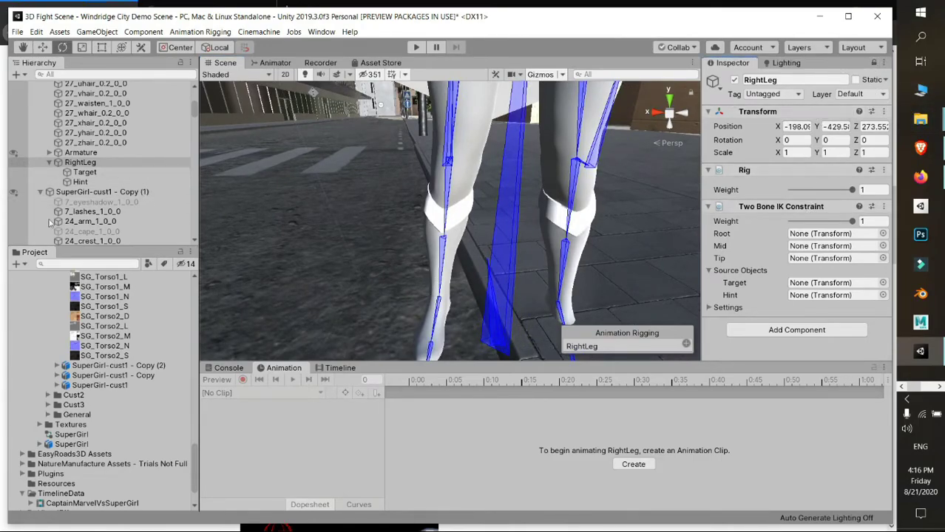
{"action": "left_click", "coordinate": [96, 122]}
{"action": "left_click", "coordinate": [84, 171]}
{"action": "left_click", "coordinate": [96, 93]}
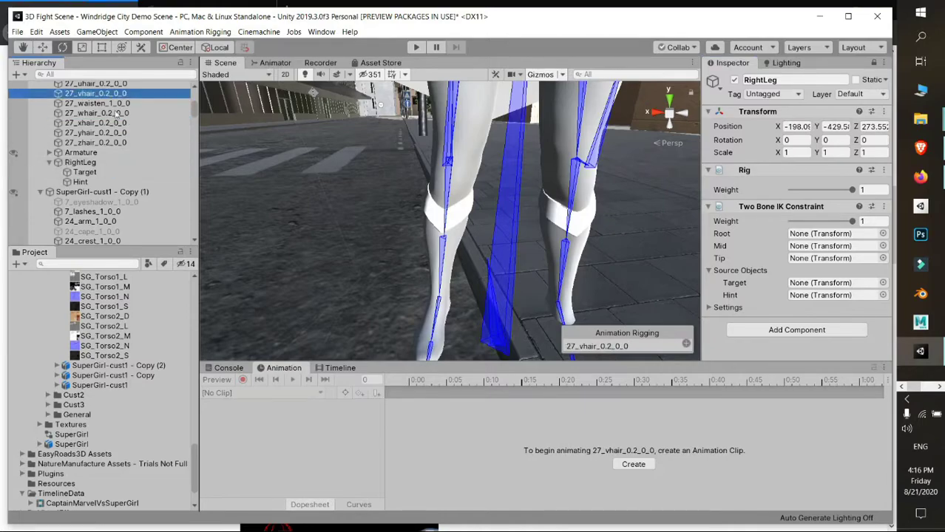
{"action": "left_click", "coordinate": [119, 142]}
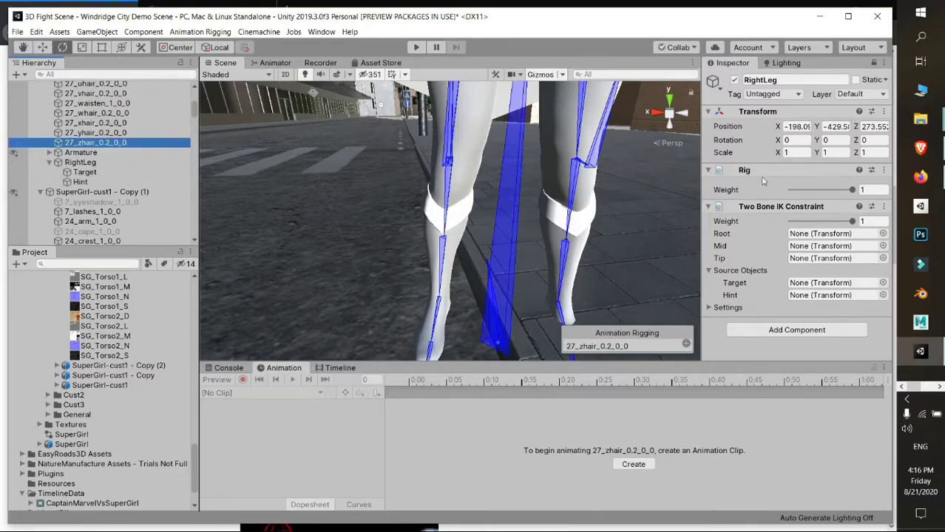
{"action": "left_click", "coordinate": [431, 312]}
Step: Assign leg right ankle as the Two Bone IK constraint's Tip
{"action": "scroll", "coordinate": [169, 132], "scroll_direction": "up", "scroll_amount": 5}
{"action": "scroll", "coordinate": [169, 132], "scroll_direction": "down", "scroll_amount": 5}
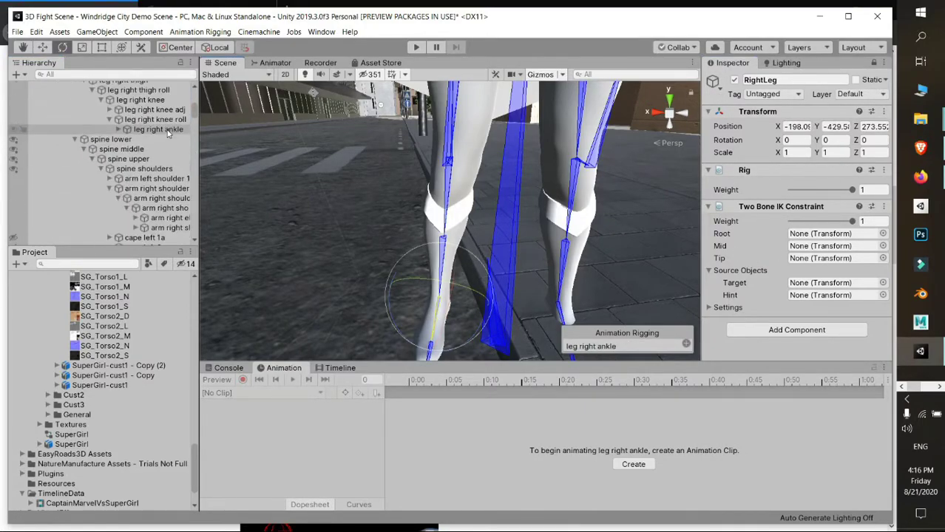
{"action": "left_click", "coordinate": [169, 131]}
Step: Fill the Mid field, checking the right thigh roll and knee bones in the Scene
{"action": "scroll", "coordinate": [455, 149], "scroll_direction": "up", "scroll_amount": 3}
{"action": "left_click", "coordinate": [455, 155]}
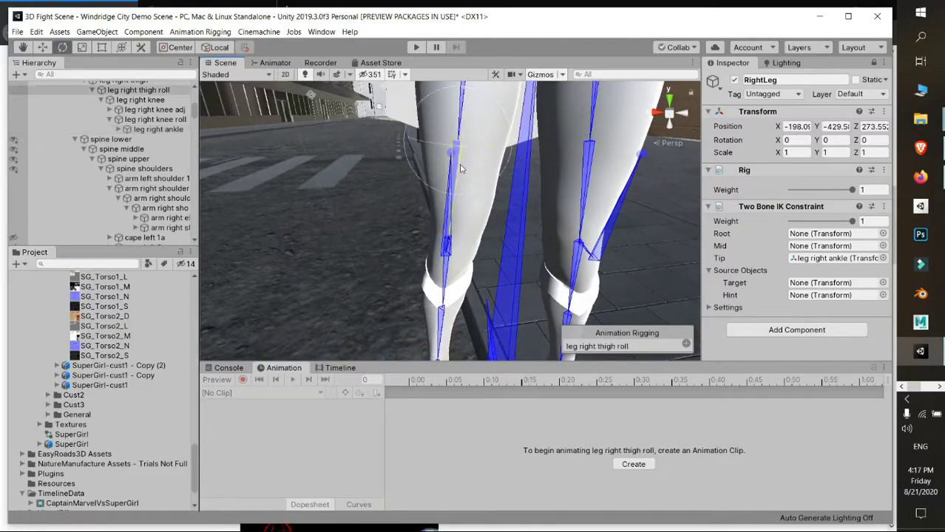
{"action": "mouse_move", "coordinate": [458, 160]}
{"action": "left_mouse_down"}
{"action": "mouse_move", "coordinate": [462, 214]}
{"action": "mouse_move", "coordinate": [424, 191]}
{"action": "left_mouse_up"}
{"action": "left_click_drag", "start_coordinate": [143, 88], "coordinate": [817, 252]}
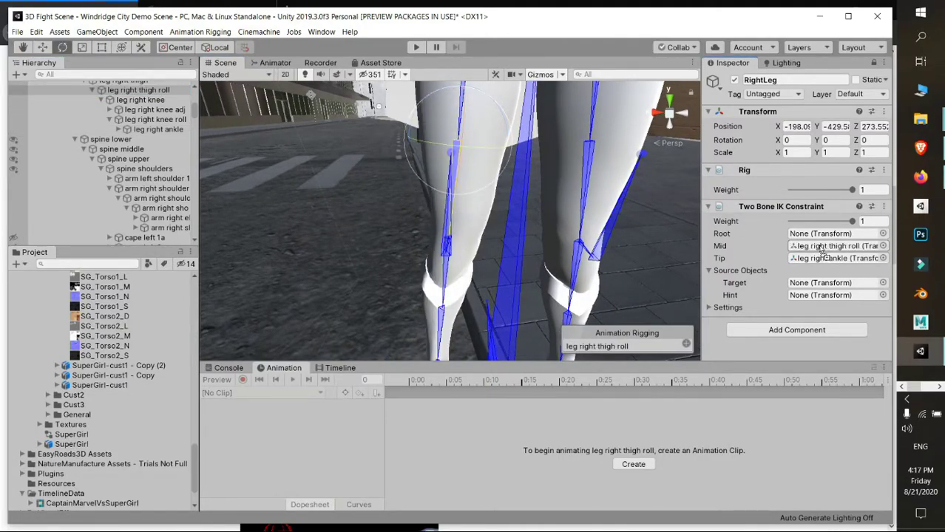
{"action": "right_click_drag", "start_coordinate": [483, 177], "coordinate": [480, 167]}
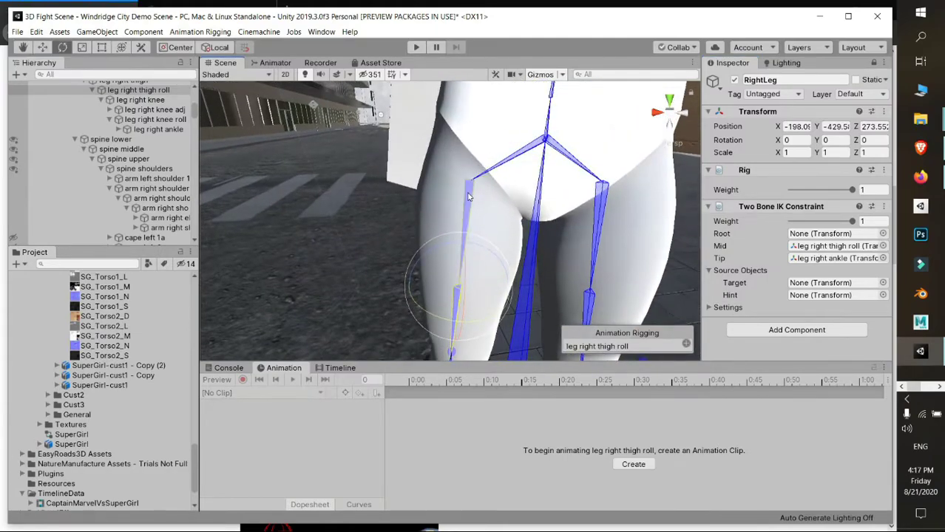
{"action": "right_click_drag", "start_coordinate": [465, 202], "coordinate": [466, 139]}
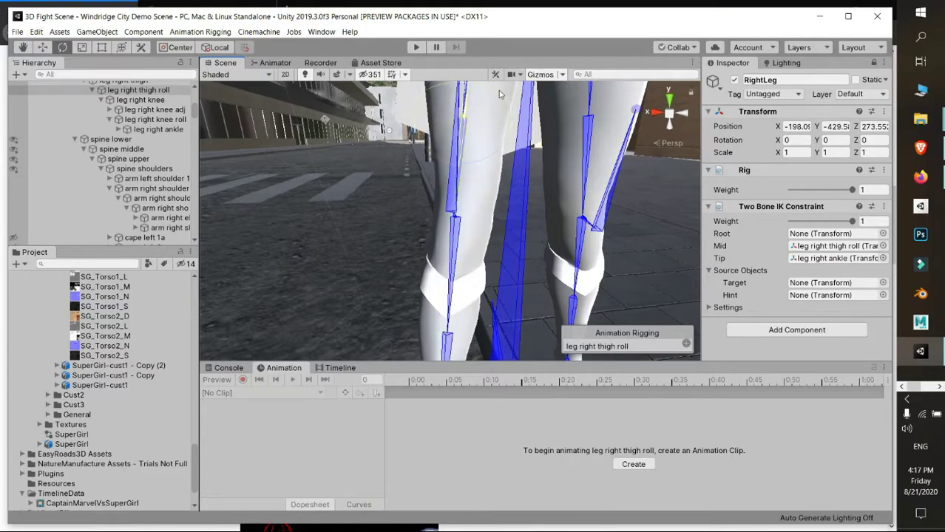
{"action": "right_click_drag", "start_coordinate": [500, 89], "coordinate": [404, 196]}
{"action": "left_click", "coordinate": [403, 196]}
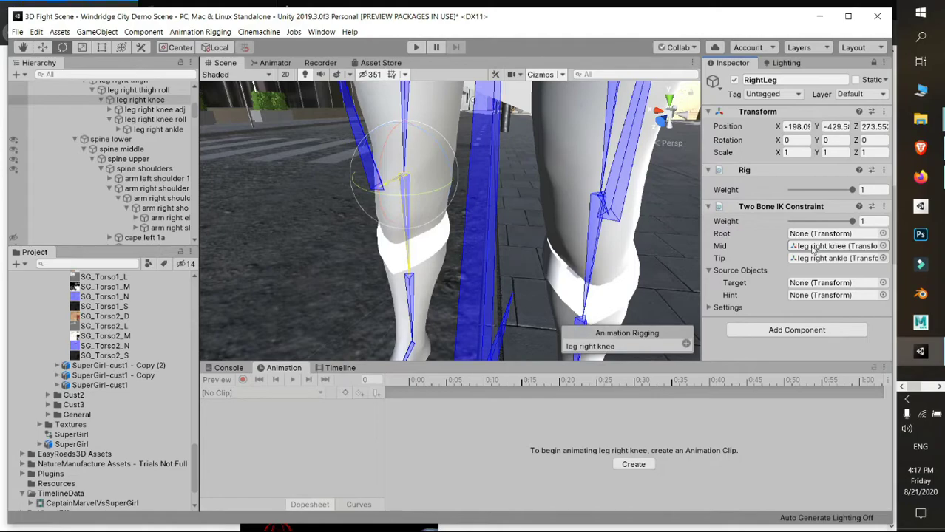
Step: Assign leg right thigh as the constraint's Root and reframe the view on the legs
{"action": "scroll", "coordinate": [380, 120], "scroll_direction": "up", "scroll_amount": 5}
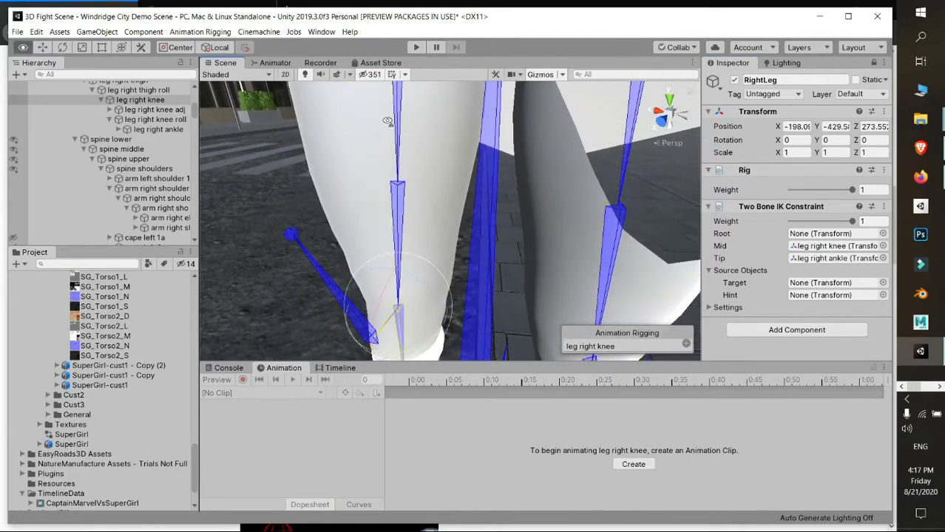
{"action": "left_click", "coordinate": [391, 124]}
{"action": "right_click_drag", "start_coordinate": [392, 124], "coordinate": [397, 126]}
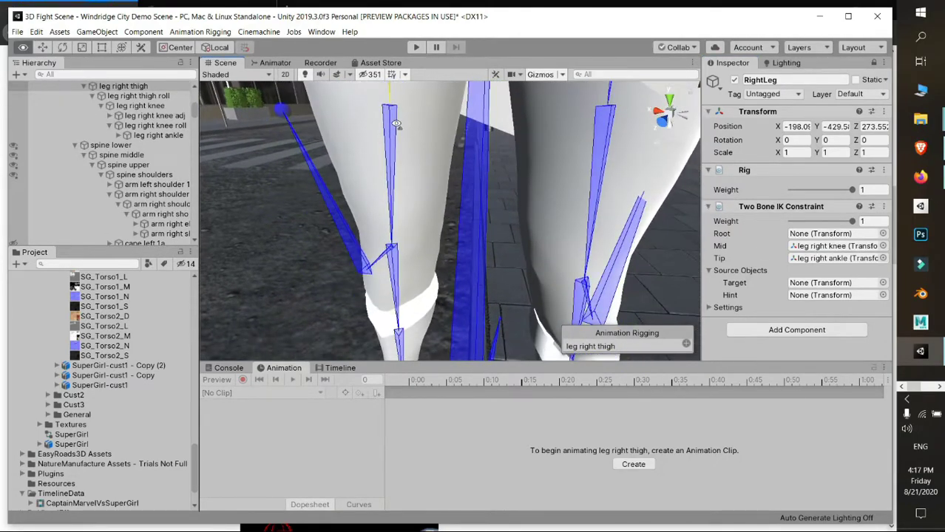
{"action": "scroll", "coordinate": [397, 126], "scroll_direction": "down", "scroll_amount": 2}
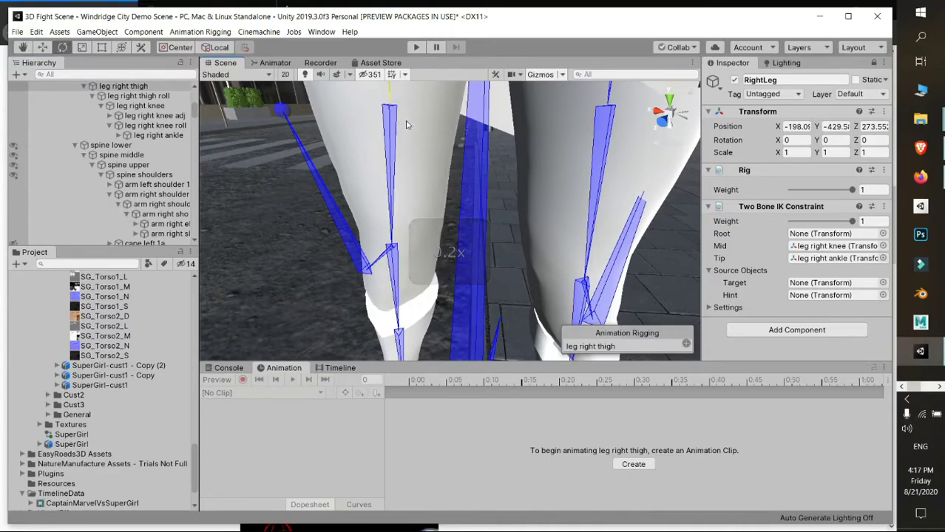
{"action": "right_click_drag", "start_coordinate": [397, 124], "coordinate": [373, 43]}
{"action": "mouse_move", "coordinate": [444, 162]}
{"action": "right_mouse_down"}
{"action": "mouse_move", "coordinate": [466, 146]}
{"action": "mouse_move", "coordinate": [414, 192]}
{"action": "right_mouse_up"}
{"action": "key", "text": "e"}
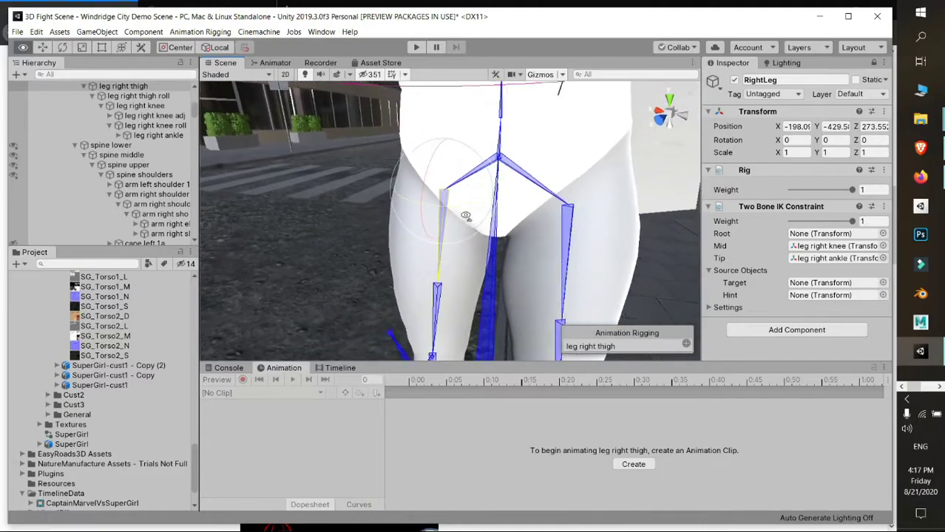
{"action": "scroll", "coordinate": [67, 122], "scroll_direction": "up", "scroll_amount": 1}
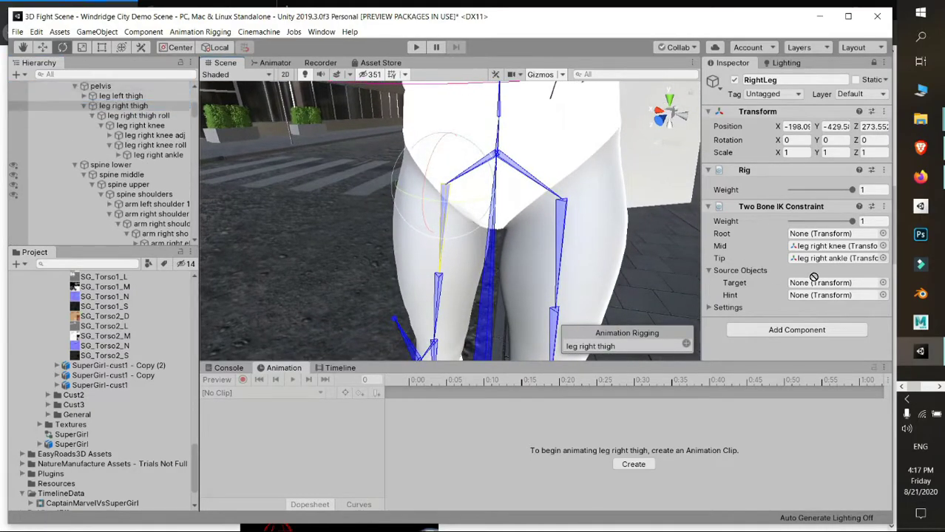
{"action": "right_click_drag", "start_coordinate": [460, 243], "coordinate": [473, 255]}
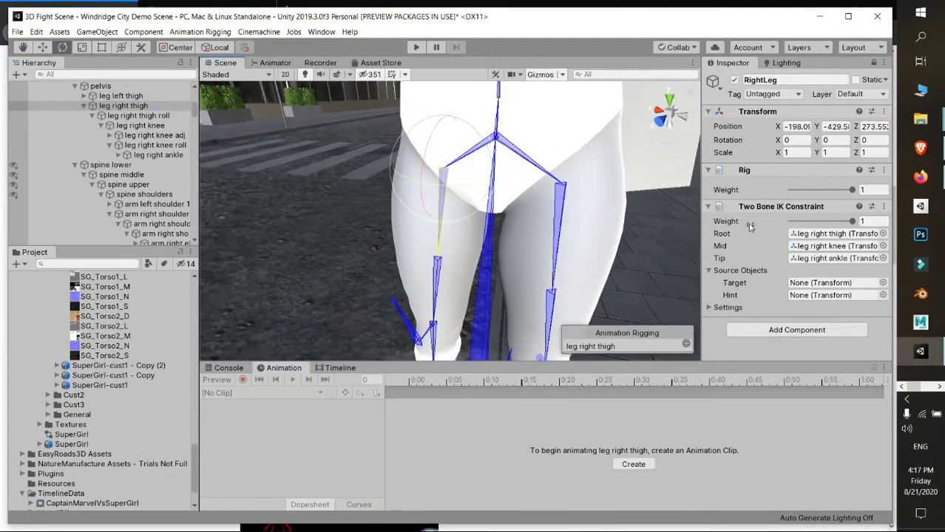
{"action": "right_click_drag", "start_coordinate": [652, 280], "coordinate": [565, 275]}
{"action": "key", "text": "f"}
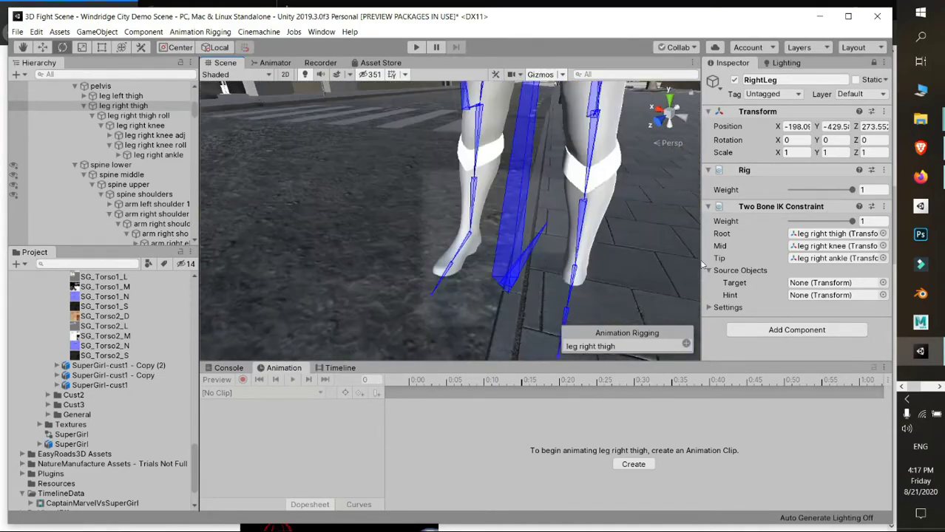
{"action": "right_click_drag", "start_coordinate": [542, 215], "coordinate": [498, 238]}
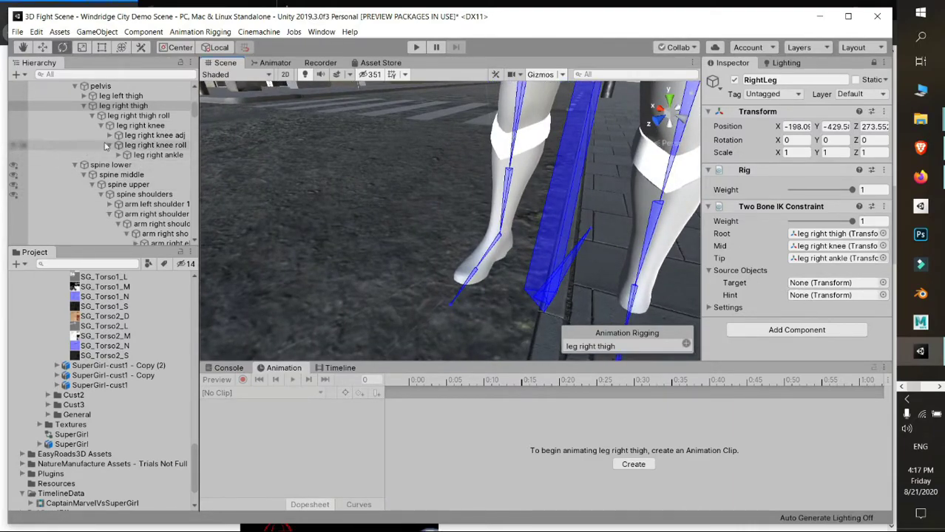
{"action": "scroll", "coordinate": [133, 171], "scroll_direction": "down", "scroll_amount": 5}
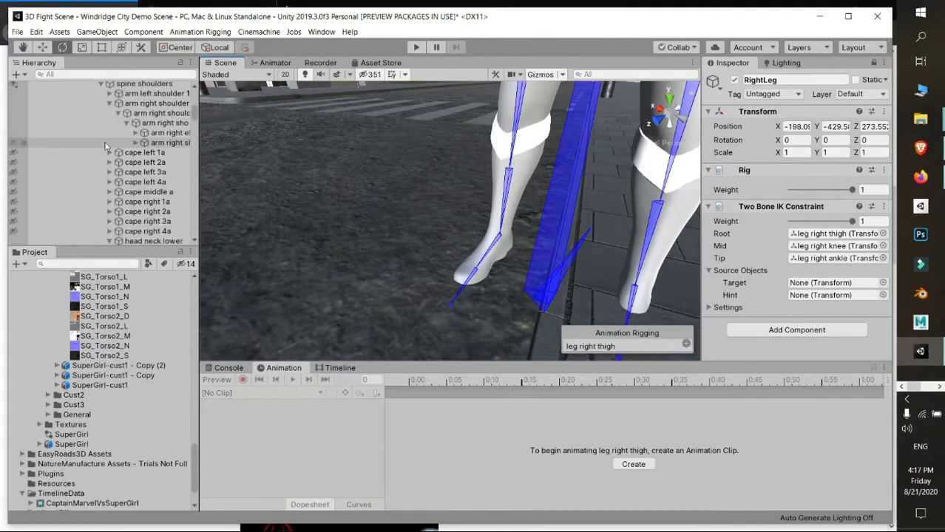
Step: Locate RightLeg under SuperGirl-cust1 - Copy (2) and select its Target child
{"action": "left_click", "coordinate": [874, 63]}
{"action": "scroll", "coordinate": [129, 175], "scroll_direction": "up", "scroll_amount": 5}
{"action": "scroll", "coordinate": [130, 176], "scroll_direction": "up", "scroll_amount": 5}
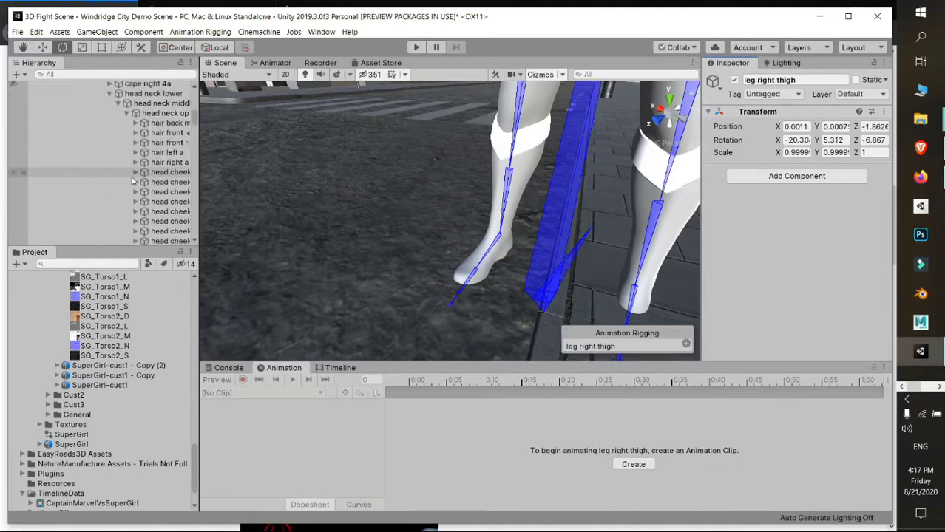
{"action": "scroll", "coordinate": [129, 175], "scroll_direction": "up", "scroll_amount": 5}
{"action": "scroll", "coordinate": [130, 175], "scroll_direction": "up", "scroll_amount": 5}
{"action": "left_click", "coordinate": [111, 106]}
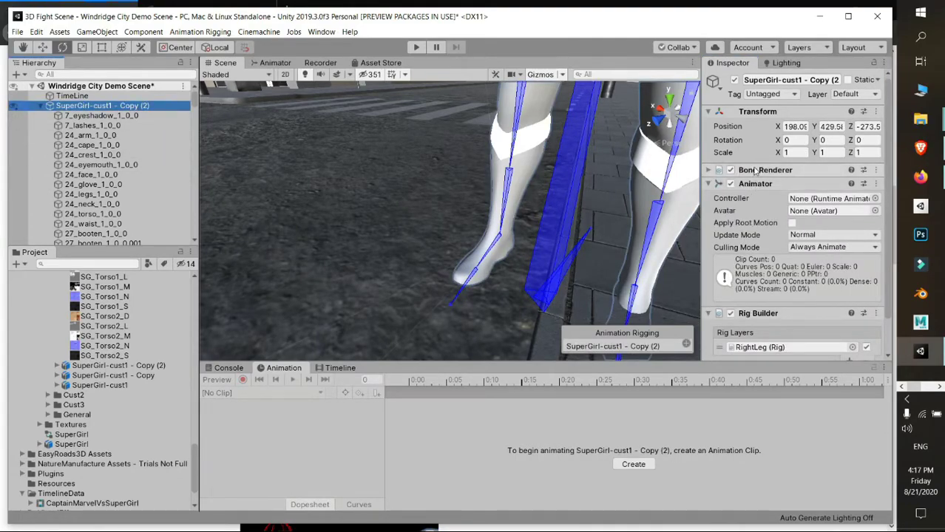
{"action": "scroll", "coordinate": [770, 226], "scroll_direction": "down", "scroll_amount": 2}
{"action": "left_click", "coordinate": [762, 308]}
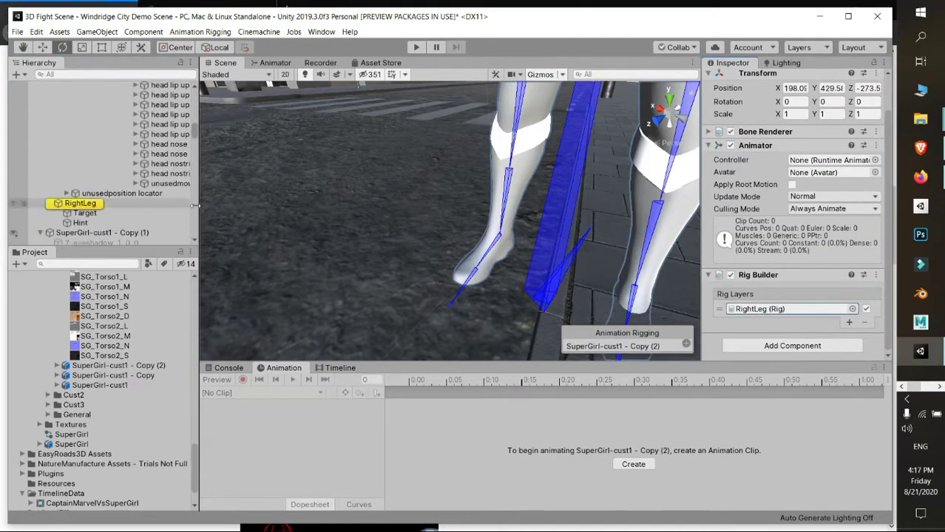
{"action": "left_click", "coordinate": [159, 204]}
{"action": "left_click", "coordinate": [133, 212]}
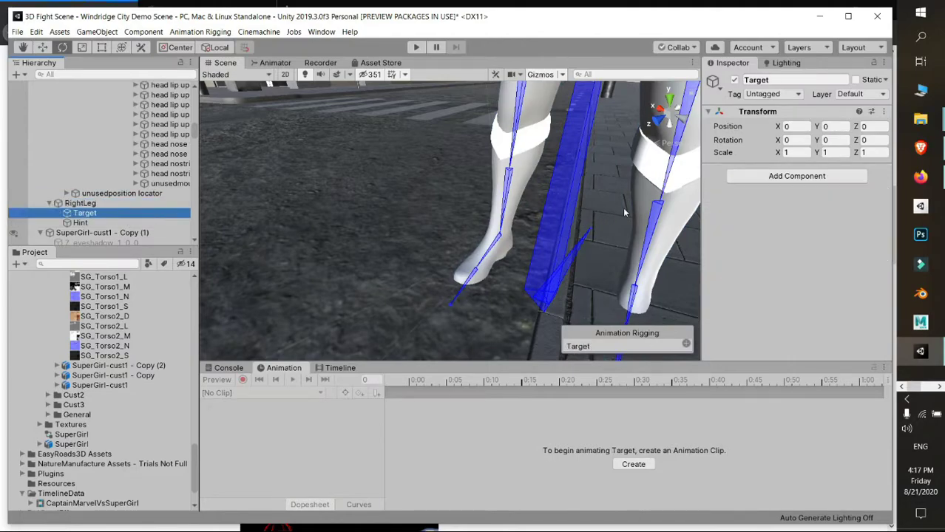
Step: Give Target the SquareEffector shape in its effector settings
{"action": "double_click", "coordinate": [103, 214]}
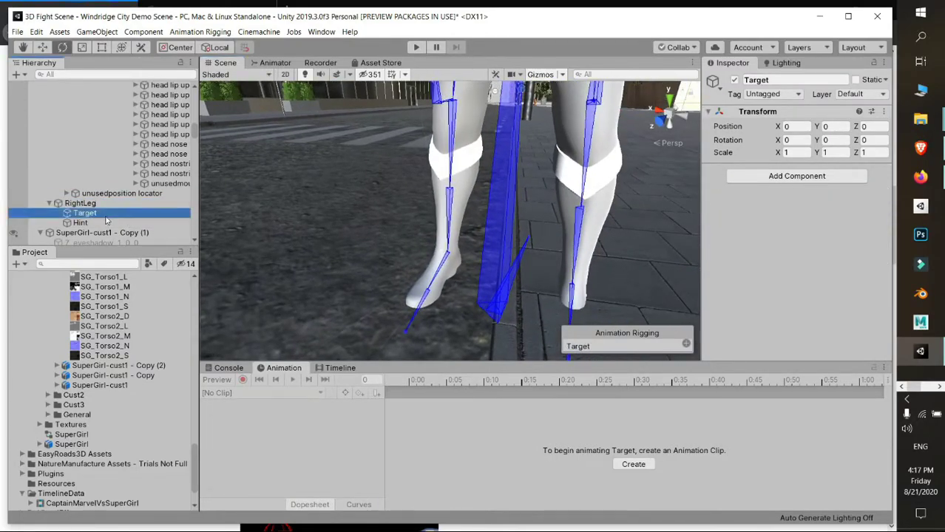
{"action": "left_click_drag", "start_coordinate": [577, 307], "coordinate": [660, 346], "text": "alt"}
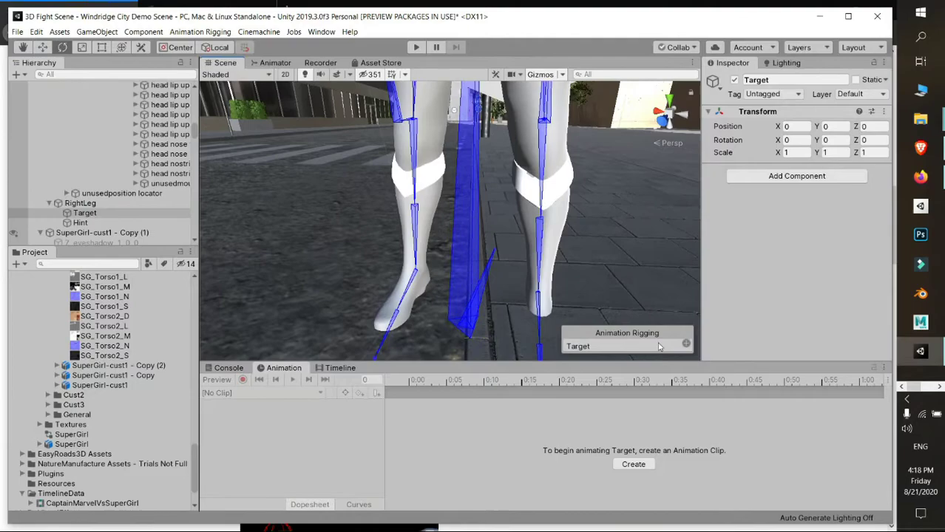
{"action": "left_click", "coordinate": [687, 344]}
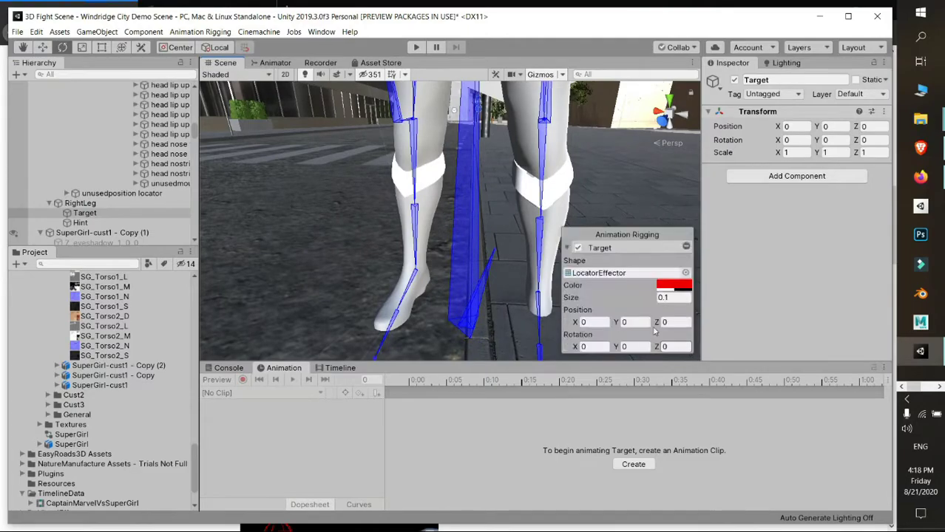
{"action": "left_click", "coordinate": [686, 273]}
{"action": "type", "text": "effector"}
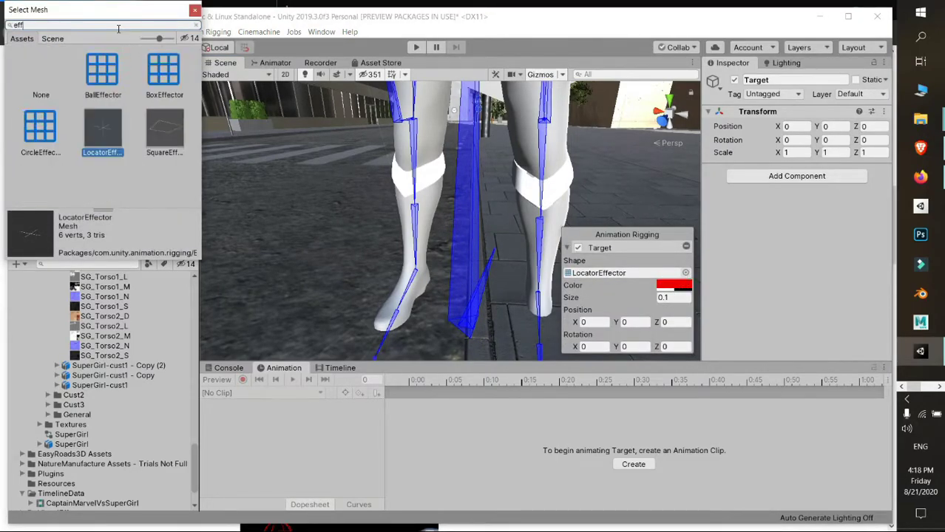
{"action": "left_click", "coordinate": [157, 133]}
{"action": "left_click", "coordinate": [194, 10]}
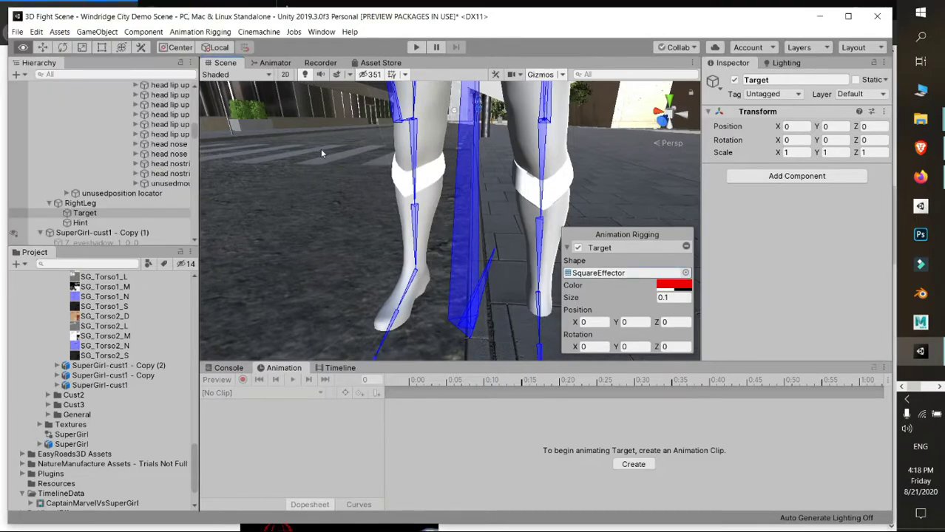
Step: Align Target to the right foot bone's position and rotation with Align Transform
{"action": "mouse_move", "coordinate": [321, 153]}
{"action": "right_mouse_down"}
{"action": "mouse_move", "coordinate": [335, 154]}
{"action": "mouse_move", "coordinate": [347, 107]}
{"action": "right_mouse_up"}
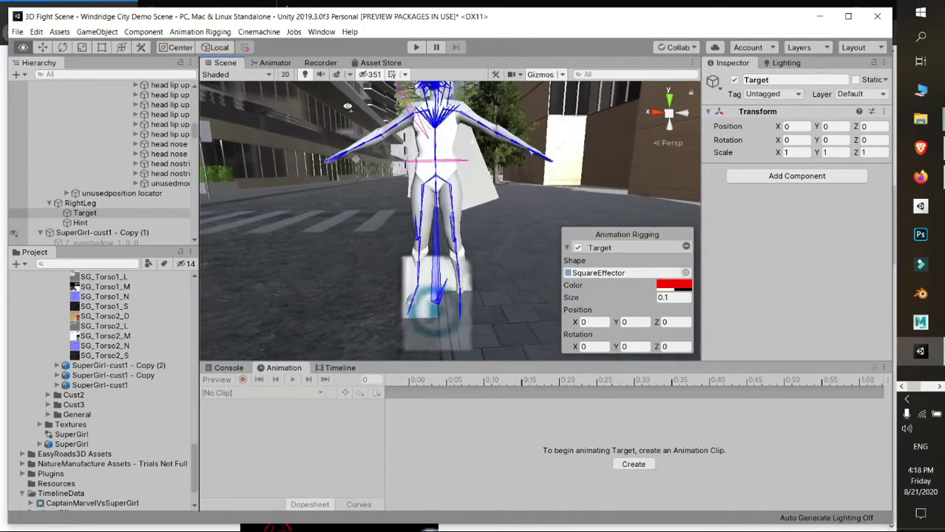
{"action": "right_click_drag", "start_coordinate": [347, 107], "coordinate": [312, 170]}
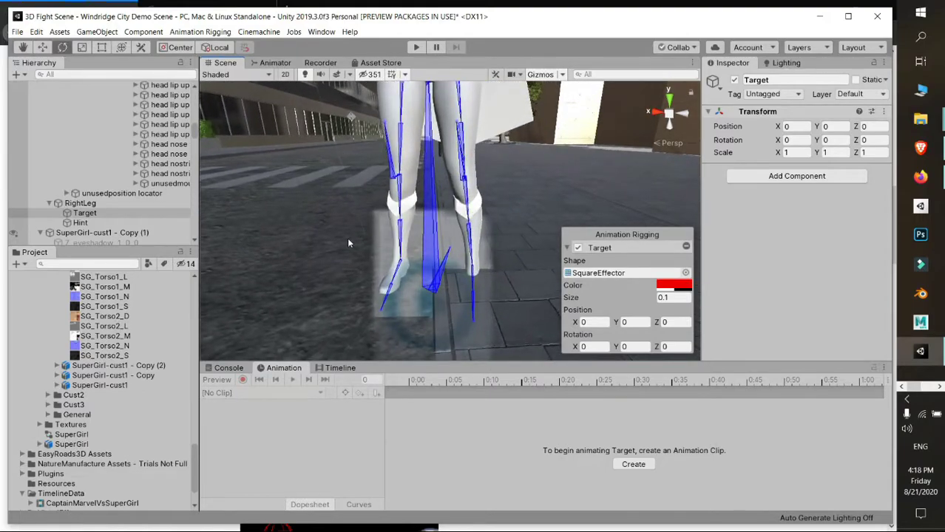
{"action": "right_click_drag", "start_coordinate": [347, 238], "coordinate": [329, 238]}
{"action": "left_click", "coordinate": [142, 215]}
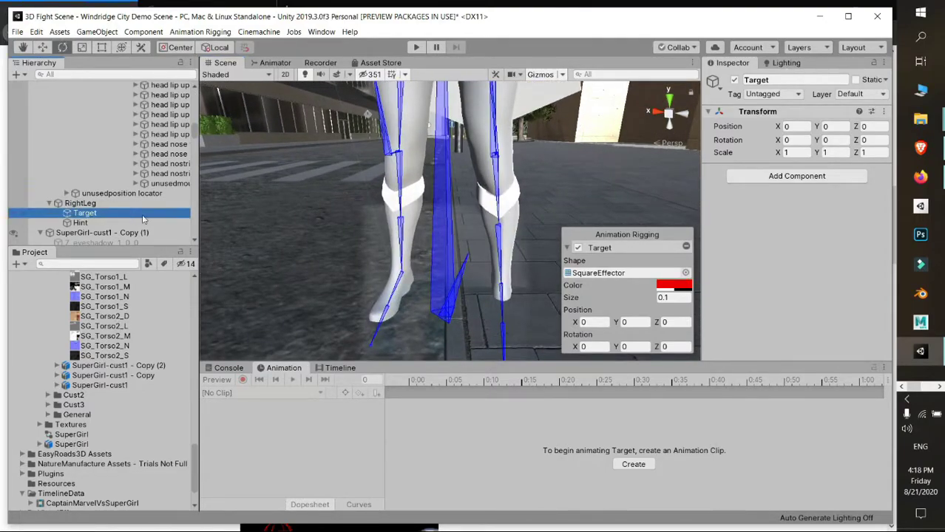
{"action": "left_click", "coordinate": [400, 283]}
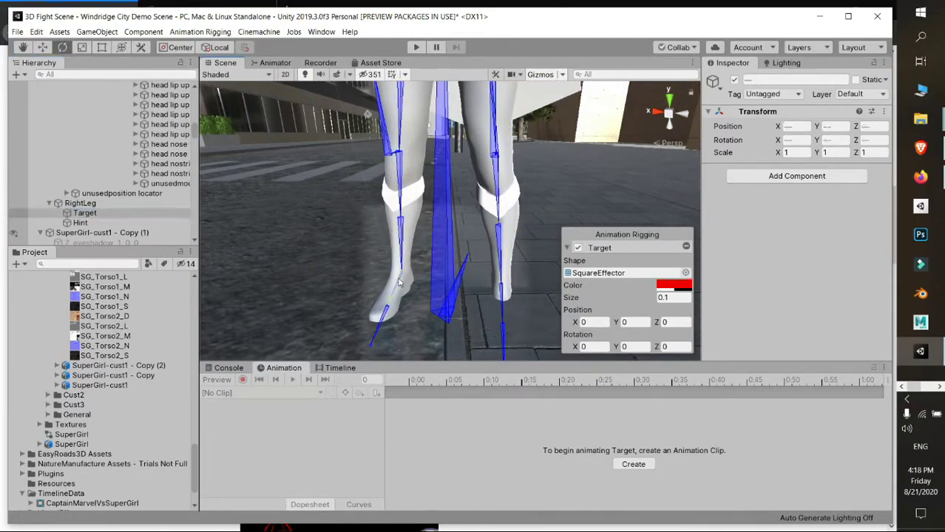
{"action": "left_click", "coordinate": [220, 32]}
{"action": "left_click", "coordinate": [215, 42]}
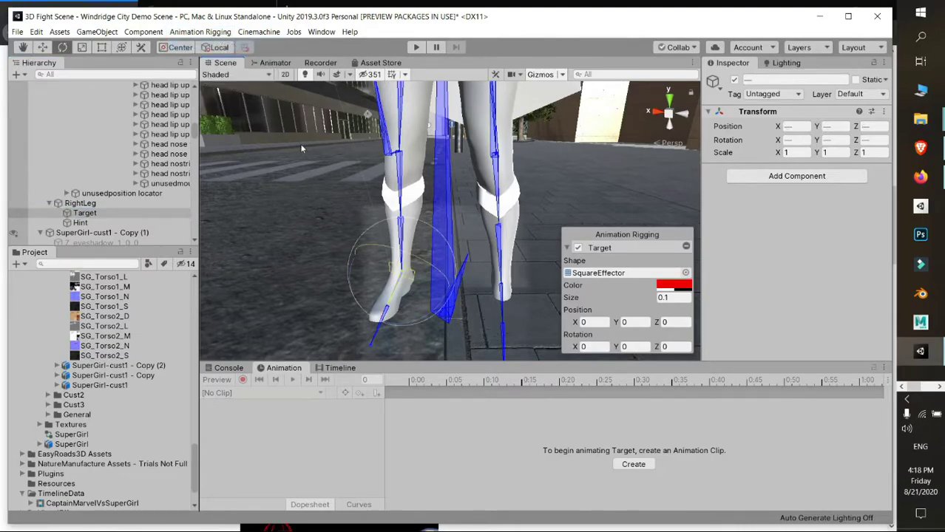
Step: Set Target's square effector size to 0.25
{"action": "left_click_drag", "start_coordinate": [399, 258], "coordinate": [449, 277], "text": "alt"}
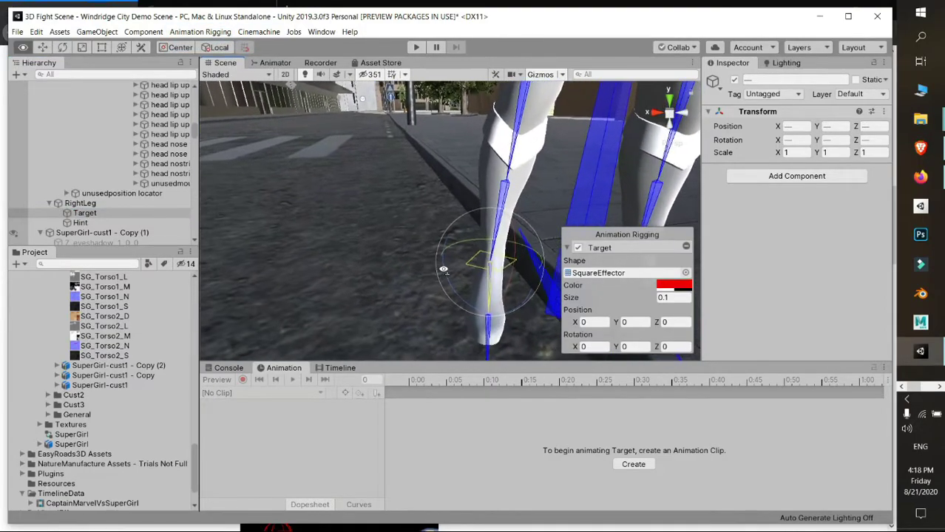
{"action": "left_click", "coordinate": [133, 214]}
{"action": "left_click", "coordinate": [110, 202]}
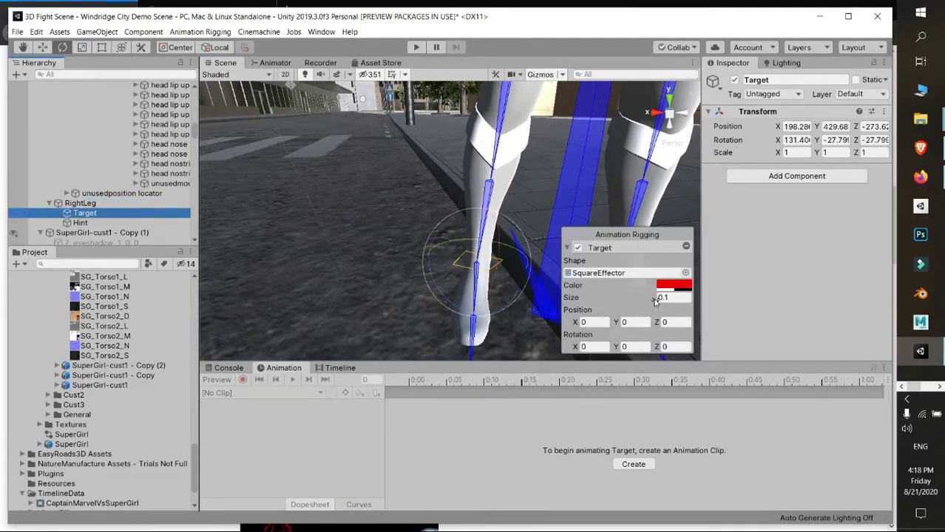
{"action": "left_click_drag", "start_coordinate": [654, 301], "coordinate": [664, 300]}
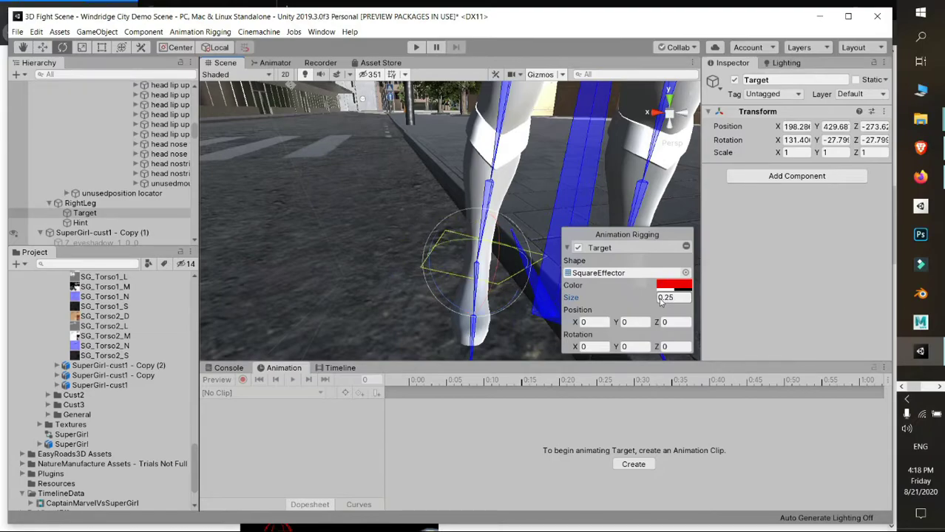
{"action": "left_click_drag", "start_coordinate": [513, 280], "coordinate": [347, 259], "text": "alt"}
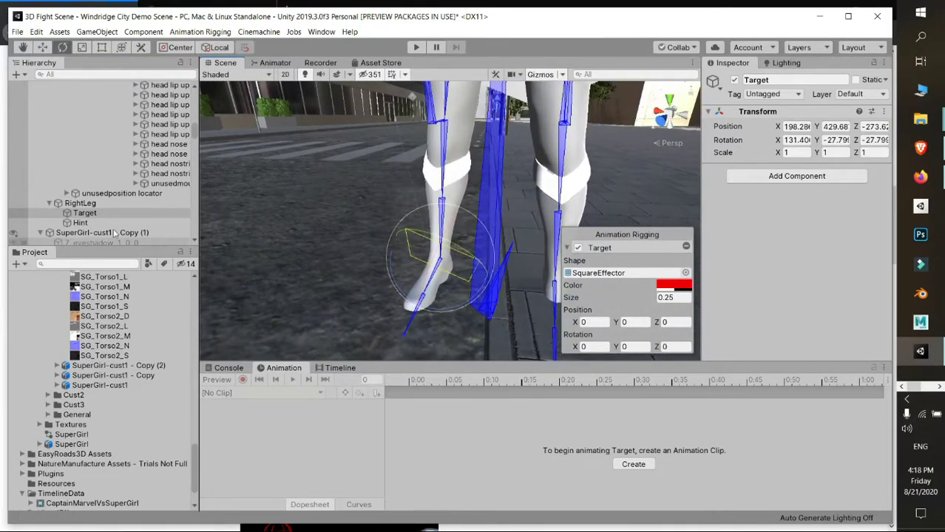
{"action": "left_click", "coordinate": [80, 223]}
{"action": "mouse_move", "coordinate": [259, 224]}
{"action": "left_mouse_down", "text": "alt"}
{"action": "mouse_move", "coordinate": [334, 205]}
{"action": "mouse_move", "coordinate": [447, 221]}
{"action": "mouse_move", "coordinate": [687, 350]}
{"action": "left_mouse_up", "text": "alt"}
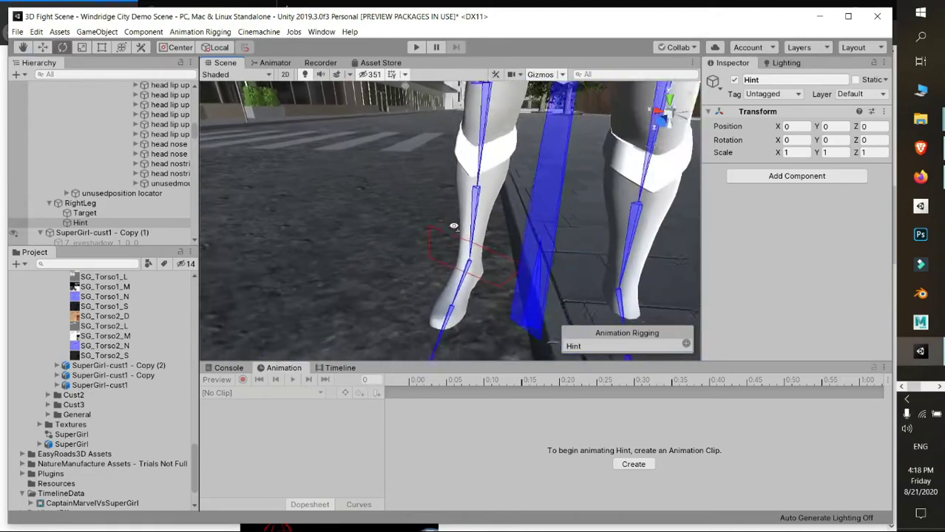
Step: Give Hint a cyan (00FFCB) BallEffector shape
{"action": "left_click", "coordinate": [686, 345]}
{"action": "left_click", "coordinate": [686, 273]}
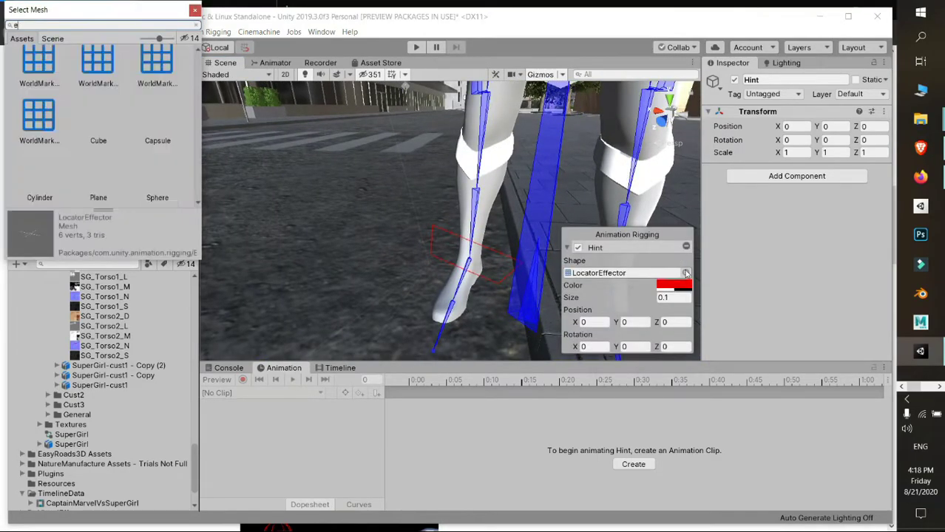
{"action": "type", "text": "effec"}
{"action": "left_click", "coordinate": [115, 70]}
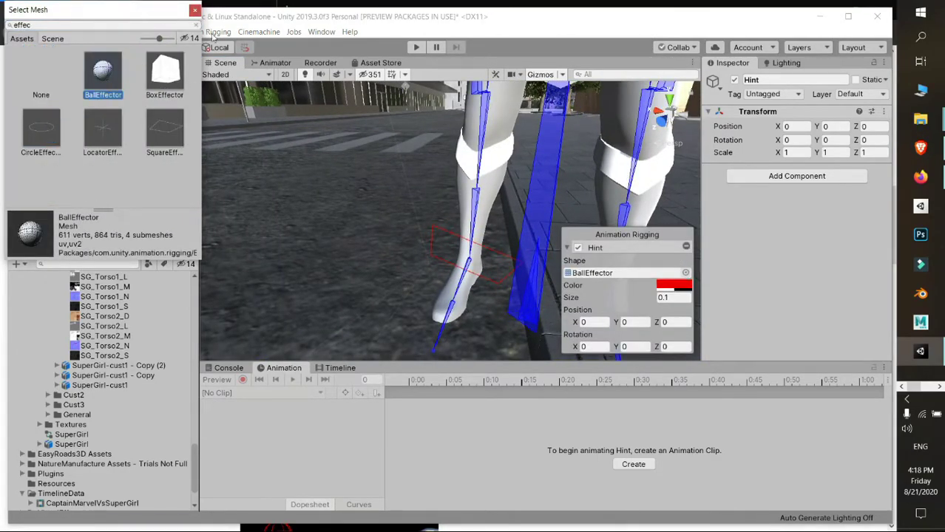
{"action": "left_click", "coordinate": [667, 287]}
{"action": "left_click", "coordinate": [16, 108]}
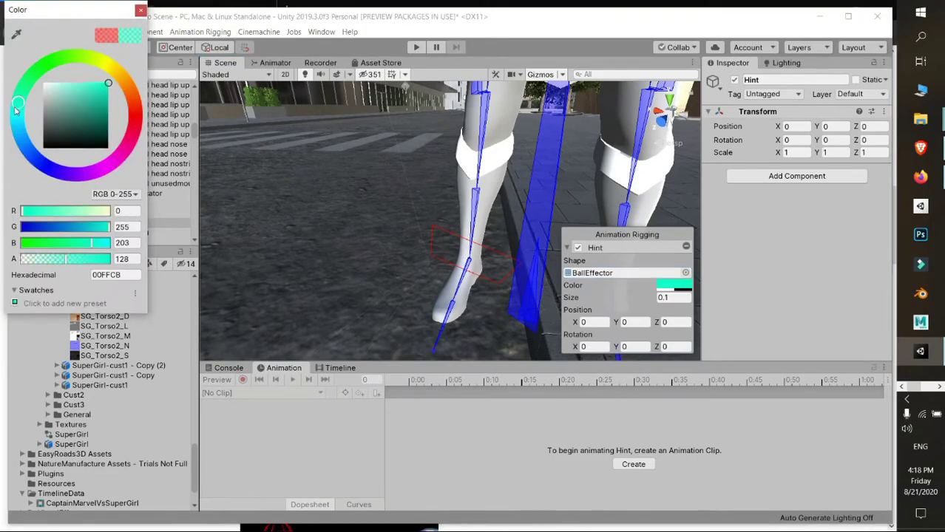
{"action": "left_click", "coordinate": [141, 11]}
Step: Align Hint to the right knee's transform with Align Transform
{"action": "left_click_drag", "start_coordinate": [458, 221], "coordinate": [436, 216], "text": "alt"}
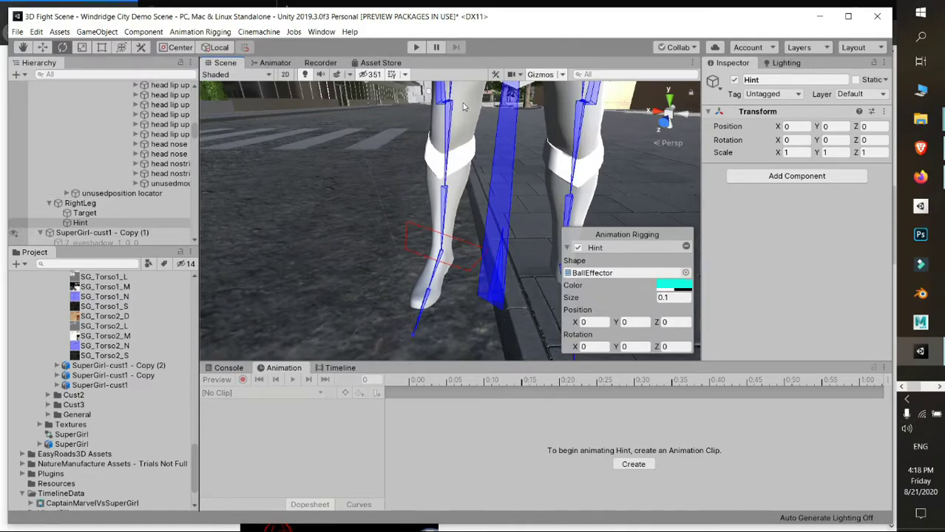
{"action": "mouse_move", "coordinate": [463, 107]}
{"action": "left_mouse_down", "text": "alt"}
{"action": "mouse_move", "coordinate": [353, 96]}
{"action": "mouse_move", "coordinate": [356, 107]}
{"action": "left_mouse_up", "text": "alt"}
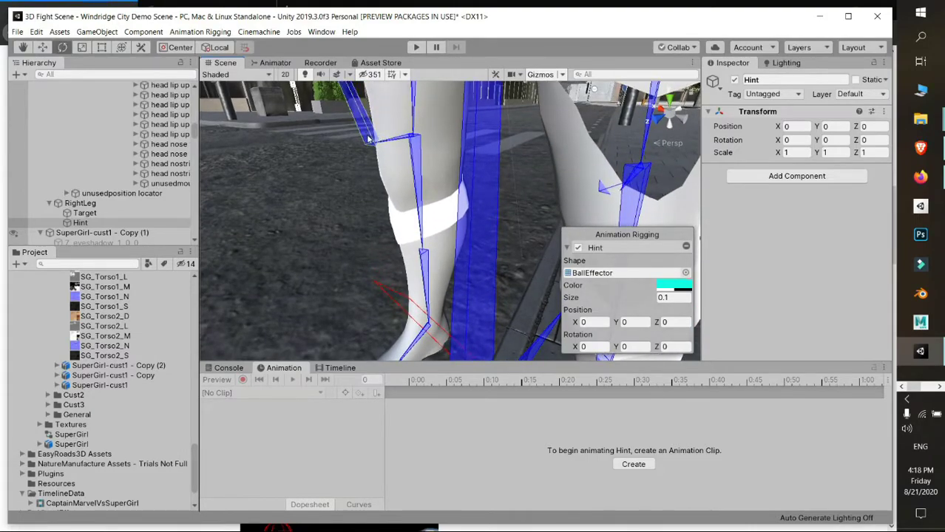
{"action": "left_click_drag", "start_coordinate": [370, 140], "coordinate": [218, 50], "text": "alt"}
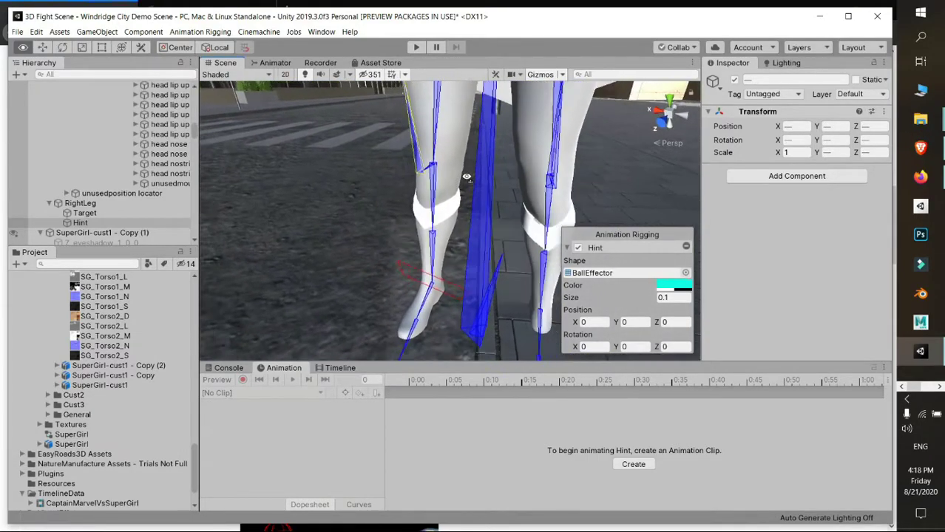
{"action": "left_click", "coordinate": [199, 32]}
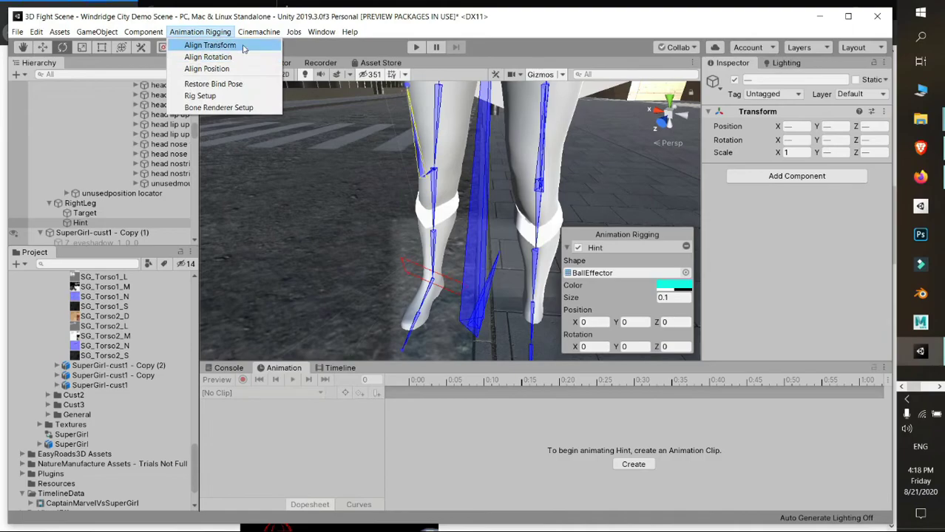
{"action": "left_click", "coordinate": [237, 45]}
Step: Move the Hint ball out in front of the right knee
{"action": "left_click", "coordinate": [115, 223]}
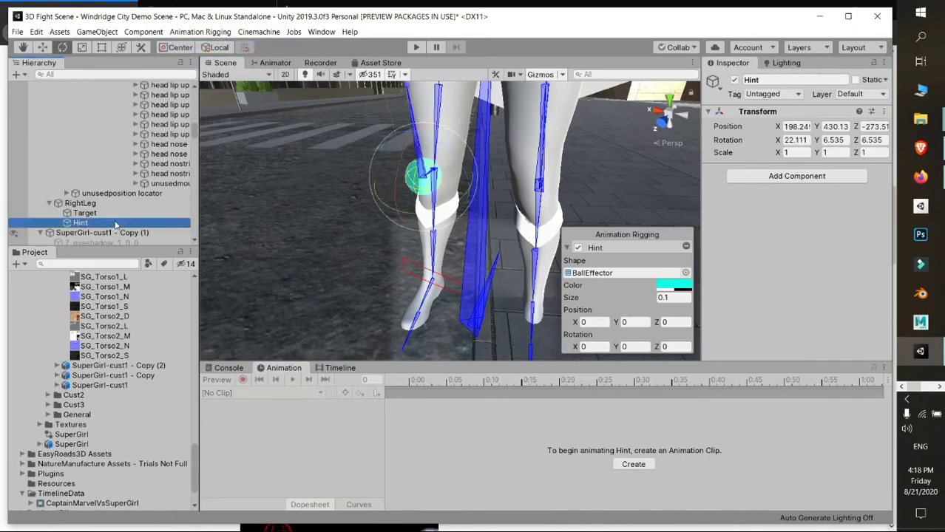
{"action": "mouse_move", "coordinate": [431, 176]}
{"action": "left_mouse_down", "text": "alt"}
{"action": "mouse_move", "coordinate": [441, 195]}
{"action": "mouse_move", "coordinate": [417, 210]}
{"action": "mouse_move", "coordinate": [355, 212]}
{"action": "mouse_move", "coordinate": [311, 195]}
{"action": "left_mouse_up", "text": "alt"}
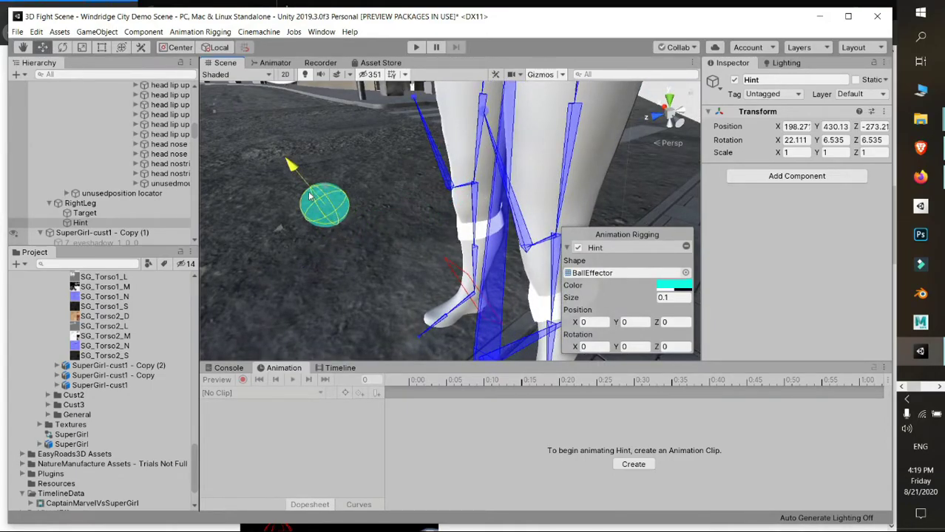
{"action": "left_click_drag", "start_coordinate": [282, 236], "coordinate": [270, 240]}
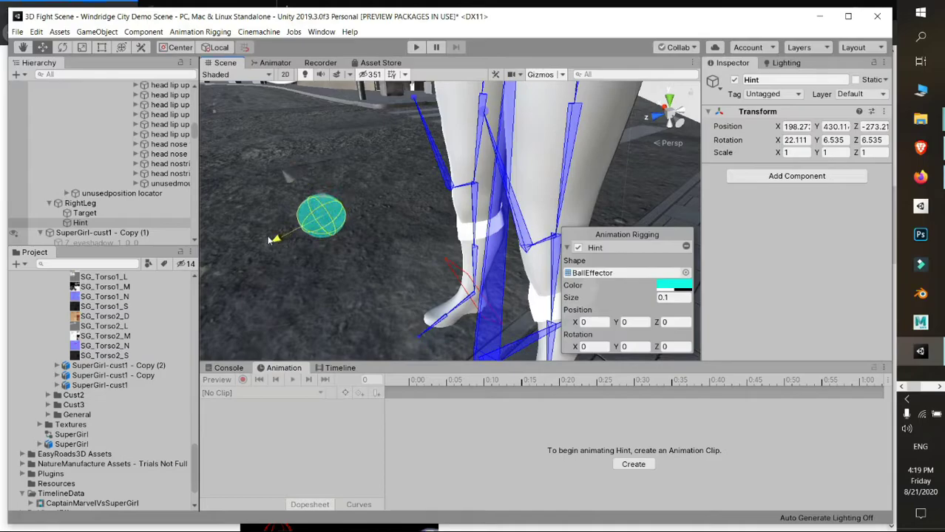
{"action": "left_click_drag", "start_coordinate": [275, 173], "coordinate": [533, 236], "text": "alt"}
Step: Wire Target and Hint into RightLeg's Two Bone IK Target and Hint fields
{"action": "left_click", "coordinate": [79, 202]}
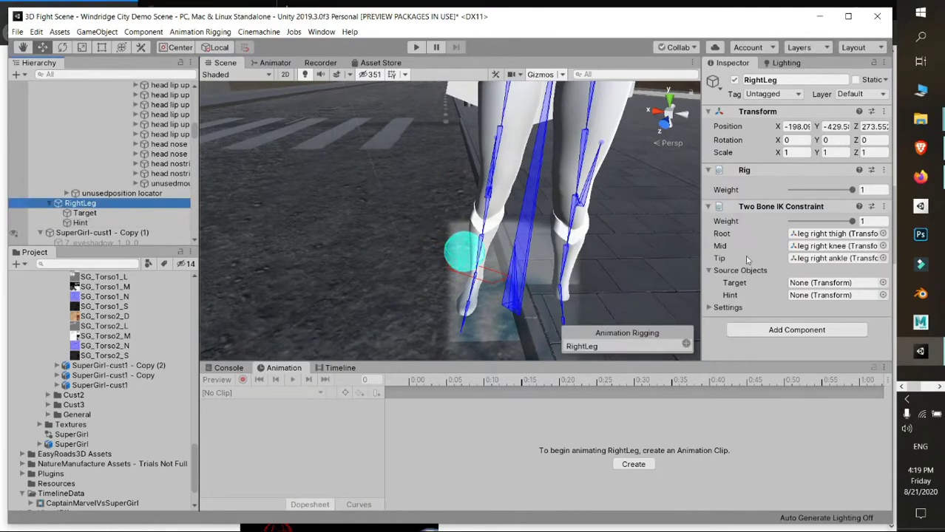
{"action": "left_click", "coordinate": [730, 279]}
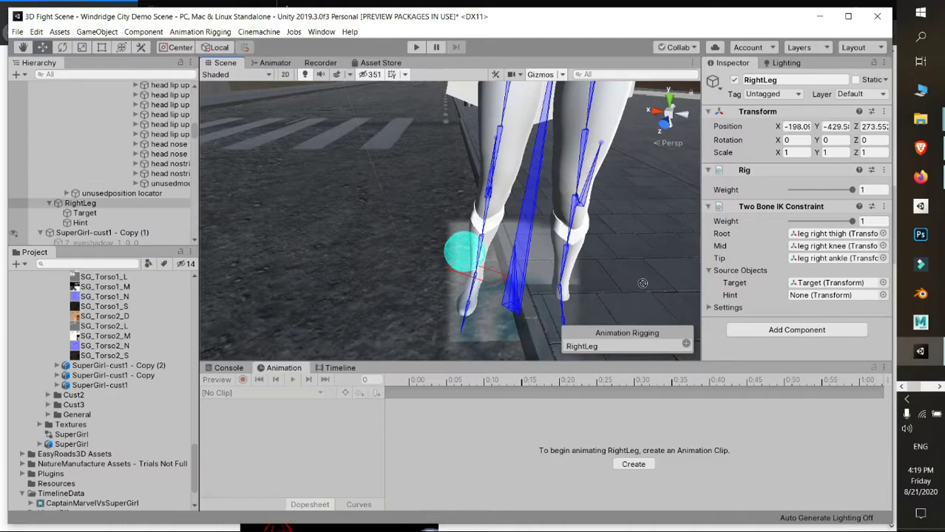
{"action": "left_click_drag", "start_coordinate": [757, 286], "coordinate": [846, 297]}
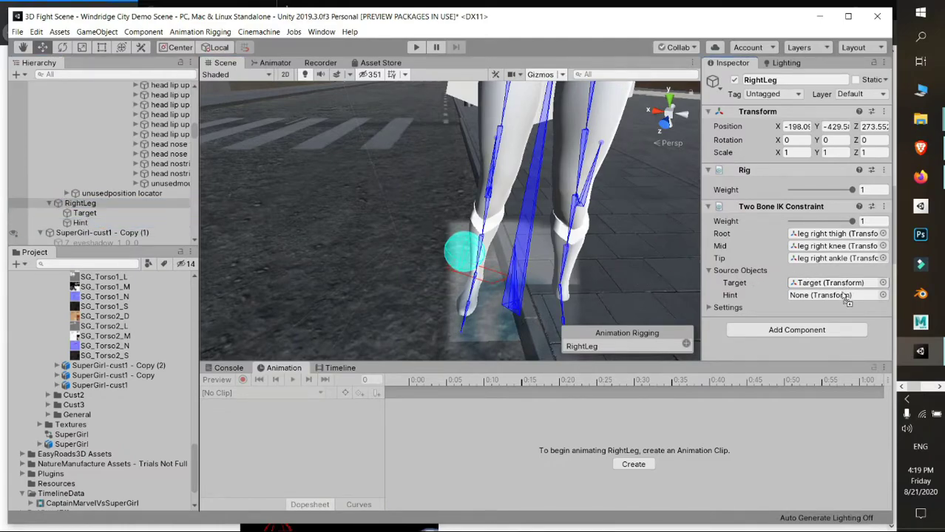
{"action": "left_click_drag", "start_coordinate": [547, 274], "coordinate": [465, 269], "text": "alt"}
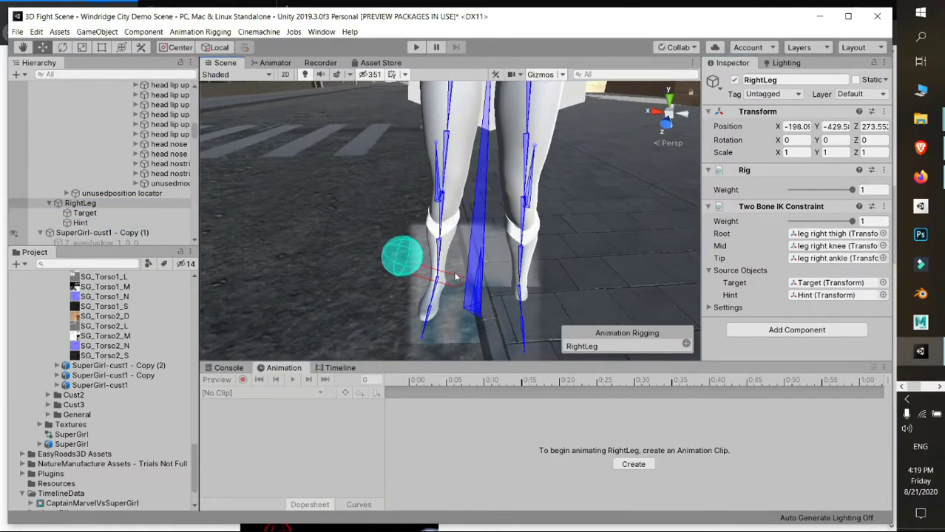
{"action": "left_click", "coordinate": [453, 278]}
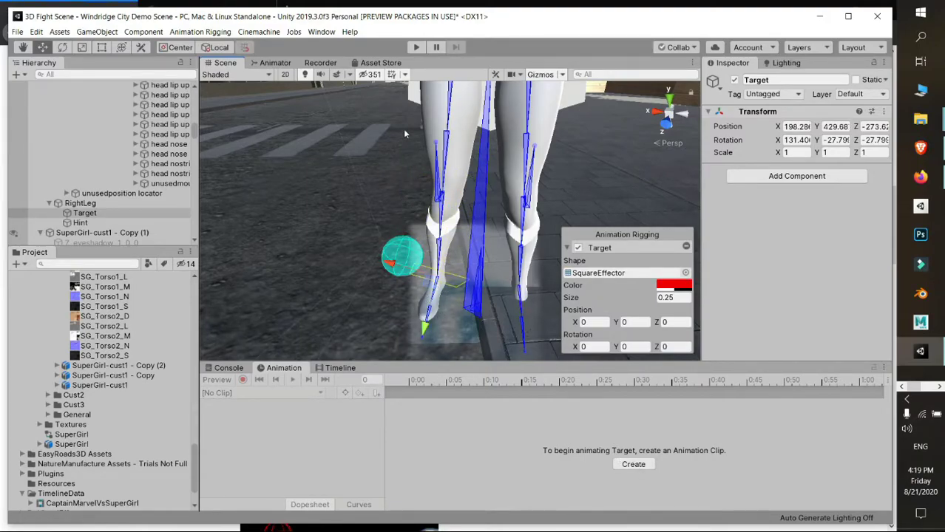
Step: Save the New Animation clip, replacing the existing file
{"action": "left_click", "coordinate": [634, 464]}
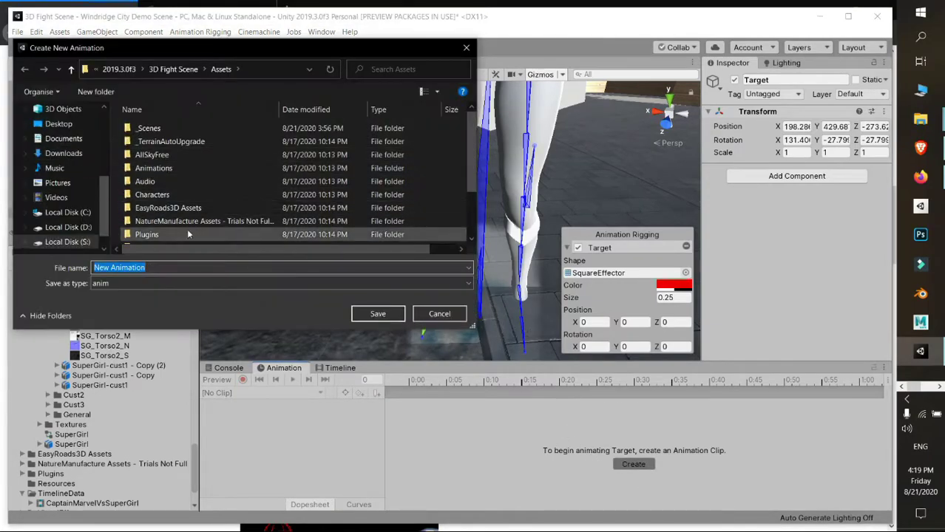
{"action": "left_click", "coordinate": [385, 316]}
{"action": "left_click", "coordinate": [477, 273]}
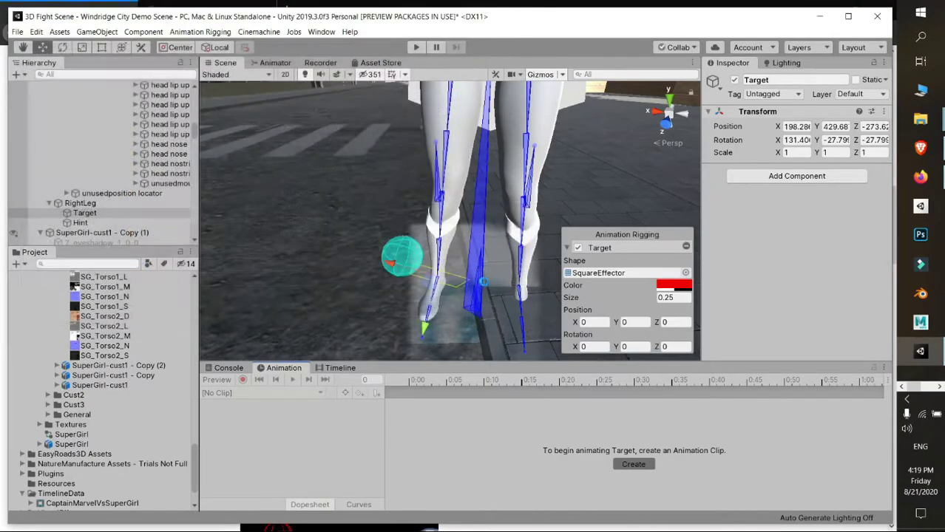
Step: Record test moves of Target and the boot mesh's active state, then undo and stop recording
{"action": "left_click", "coordinate": [242, 380]}
{"action": "left_click_drag", "start_coordinate": [423, 333], "coordinate": [431, 309]}
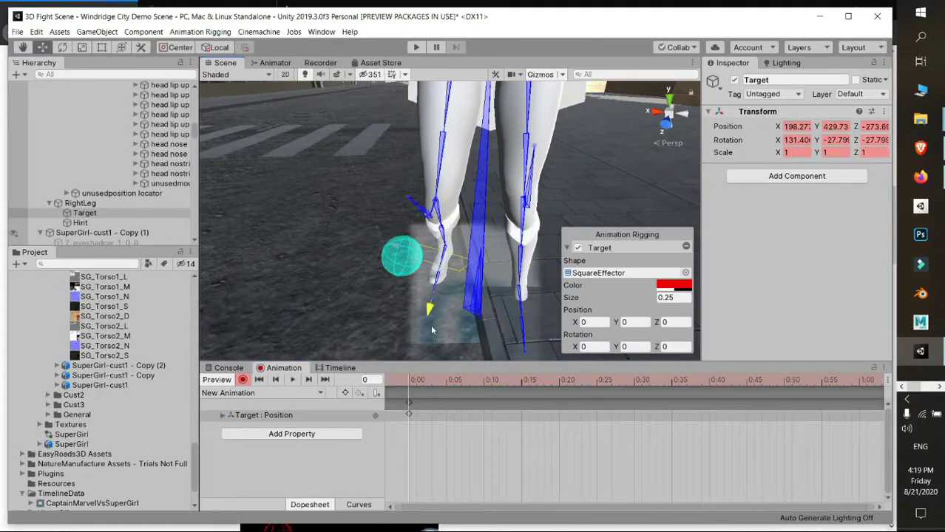
{"action": "mouse_move", "coordinate": [432, 331]}
{"action": "left_mouse_down"}
{"action": "mouse_move", "coordinate": [436, 286]}
{"action": "mouse_move", "coordinate": [436, 307]}
{"action": "mouse_move", "coordinate": [385, 277]}
{"action": "mouse_move", "coordinate": [373, 252]}
{"action": "mouse_move", "coordinate": [411, 255]}
{"action": "left_mouse_up"}
{"action": "left_click", "coordinate": [400, 271]}
{"action": "left_click", "coordinate": [429, 220]}
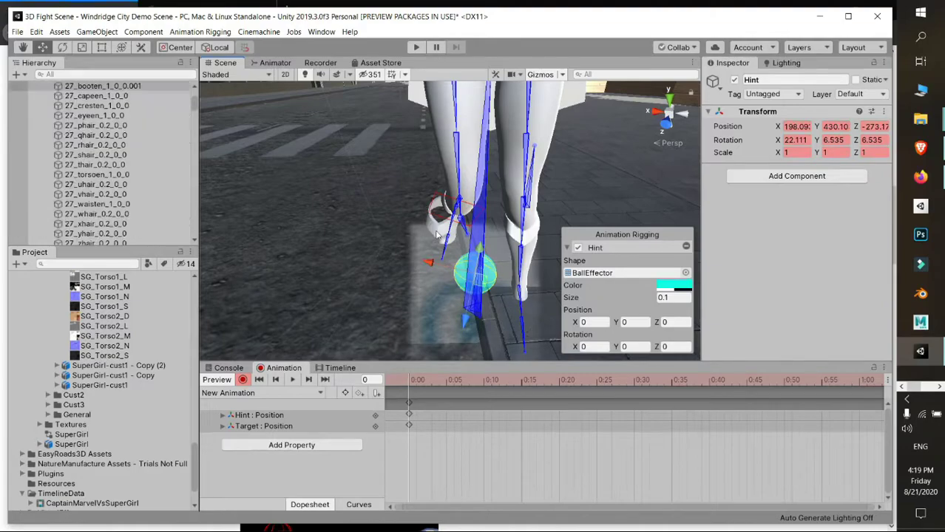
{"action": "left_click", "coordinate": [734, 80]}
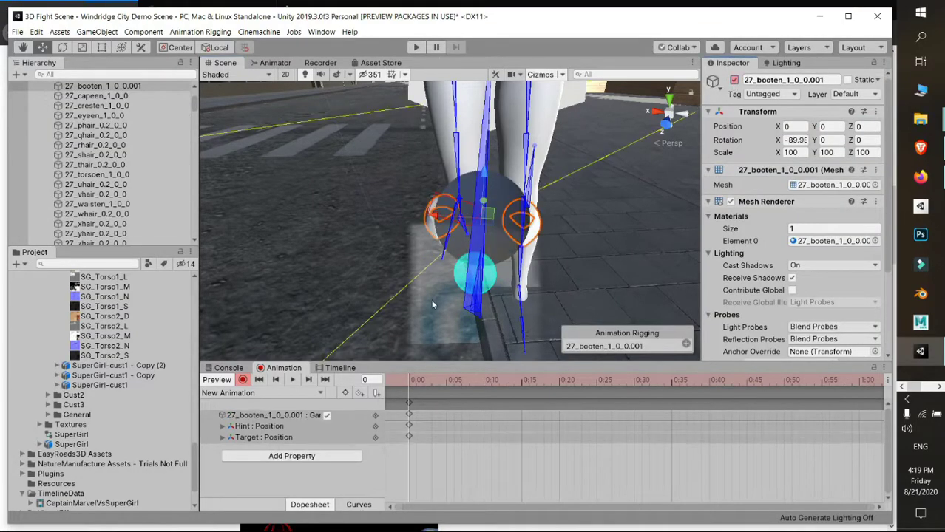
{"action": "key", "text": "ctrl+z"}
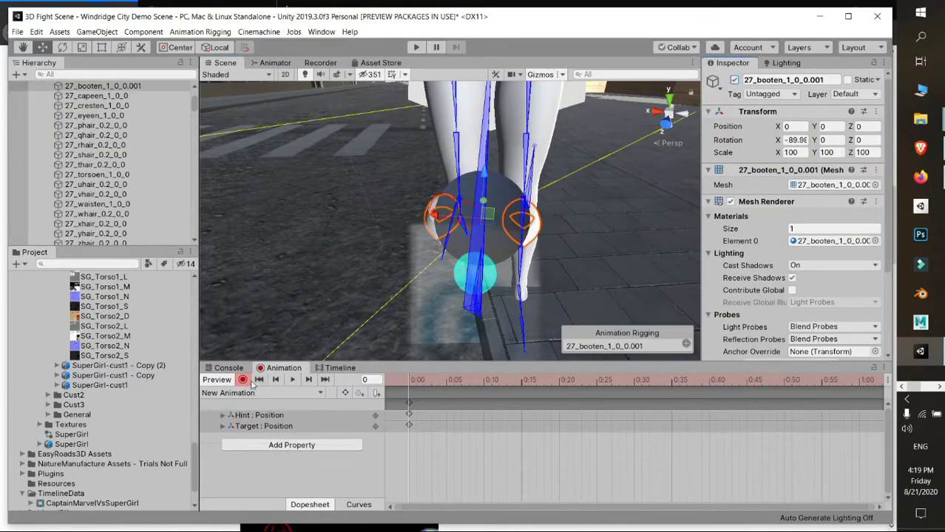
{"action": "left_click", "coordinate": [244, 380]}
Step: Disable the 27_booten_1_0_0.001 boot mesh and delete the frame-zero keyframes
{"action": "left_click", "coordinate": [734, 81]}
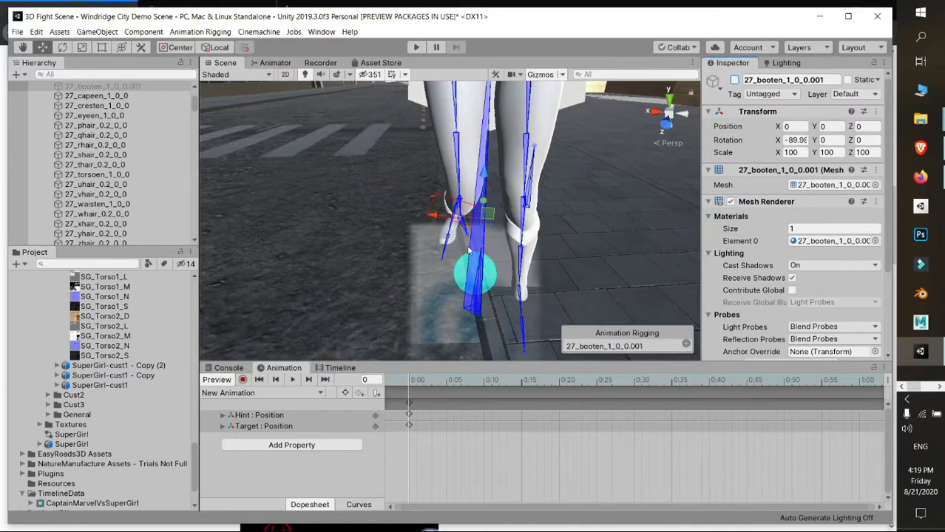
{"action": "left_click", "coordinate": [409, 404]}
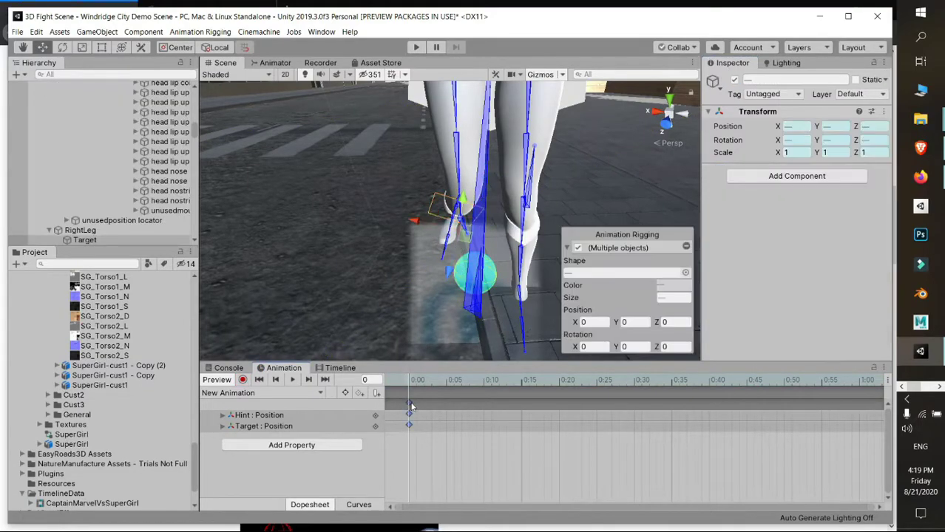
{"action": "key", "text": "Delete"}
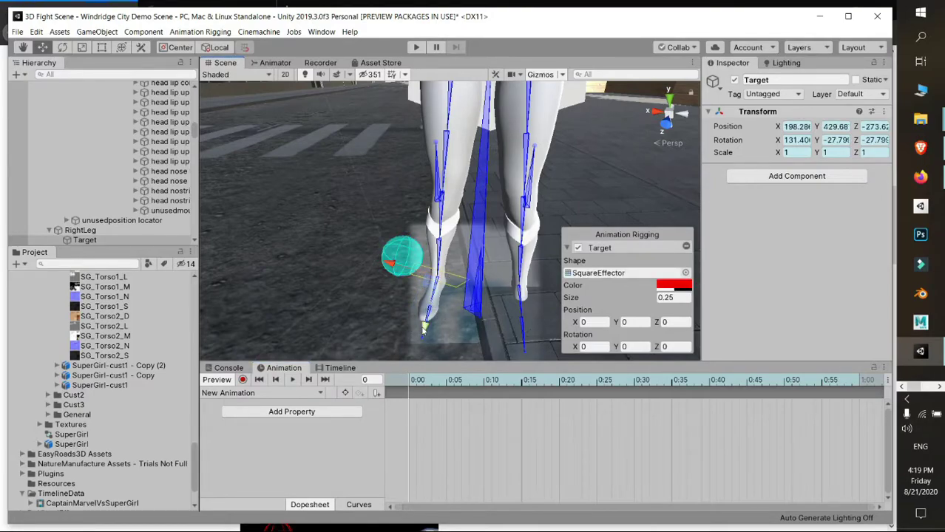
Step: Drag Target up to test the leg IK, undo it, and orbit the view
{"action": "left_click_drag", "start_coordinate": [424, 330], "coordinate": [454, 284]}
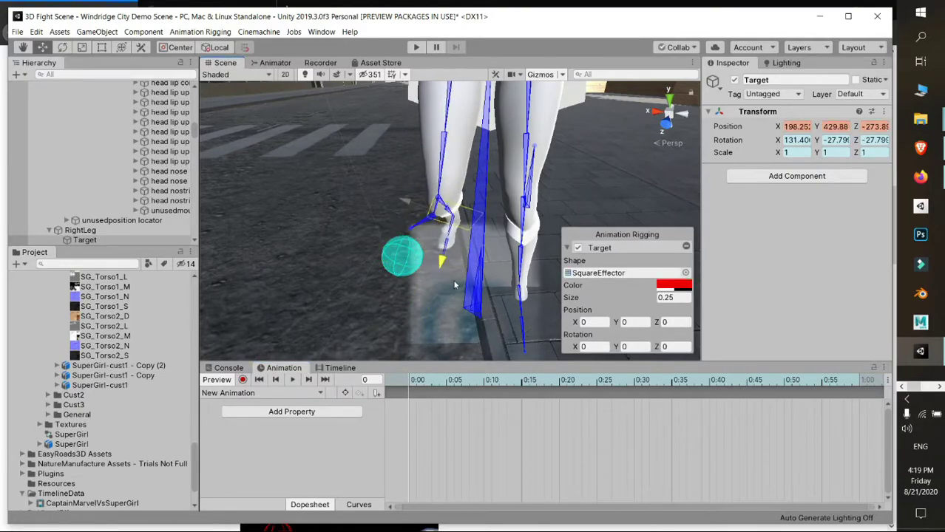
{"action": "key", "text": "ctrl+z"}
{"action": "mouse_move", "coordinate": [489, 274]}
{"action": "left_mouse_down", "text": "alt"}
{"action": "mouse_move", "coordinate": [538, 306]}
{"action": "mouse_move", "coordinate": [531, 295]}
{"action": "mouse_move", "coordinate": [395, 309]}
{"action": "mouse_move", "coordinate": [344, 290]}
{"action": "left_mouse_up", "text": "alt"}
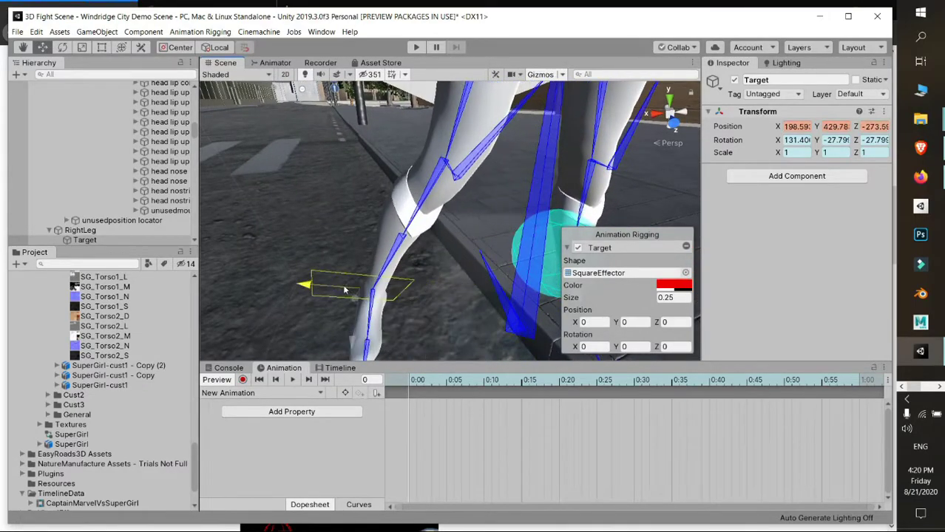
{"action": "mouse_move", "coordinate": [344, 290]}
{"action": "left_mouse_down", "text": "alt"}
{"action": "mouse_move", "coordinate": [401, 304]}
{"action": "mouse_move", "coordinate": [27, 277]}
{"action": "left_mouse_up", "text": "alt"}
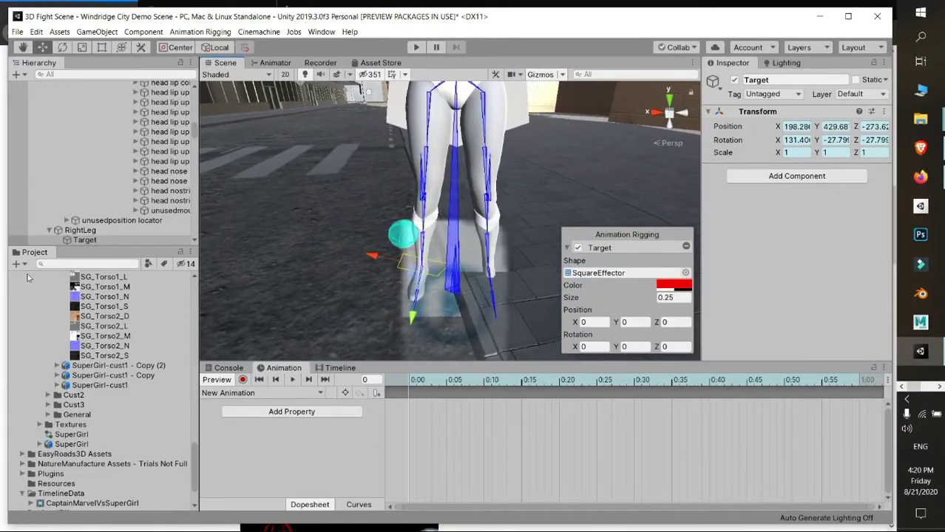
Step: Select Target and Hint and move them out from under RightLeg
{"action": "scroll", "coordinate": [96, 163], "scroll_direction": "down", "scroll_amount": 2}
{"action": "double_click", "coordinate": [83, 166]}
{"action": "left_click", "coordinate": [80, 176], "text": "ctrl"}
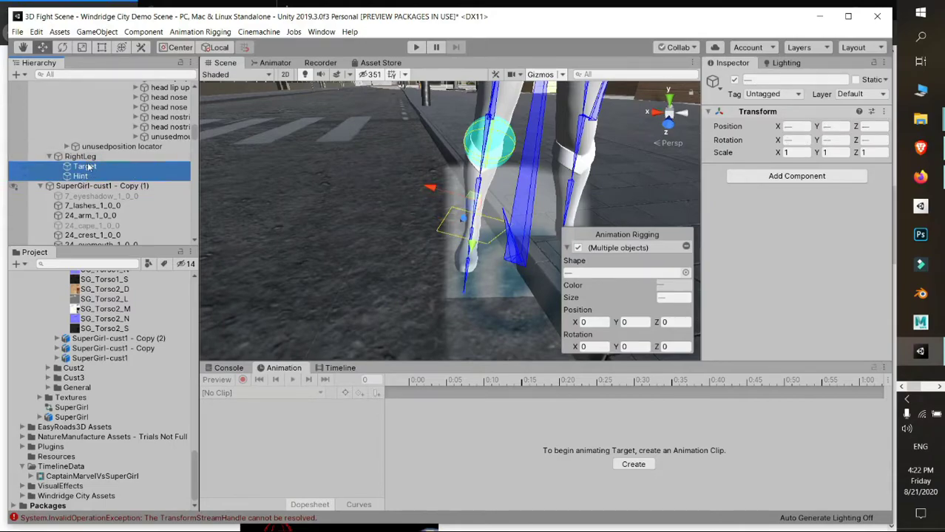
{"action": "left_click", "coordinate": [111, 167]}
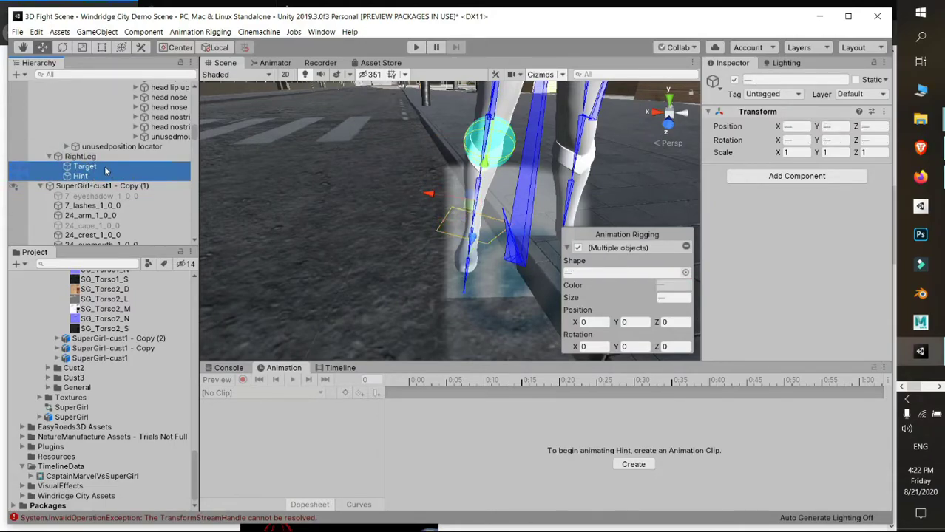
{"action": "left_click_drag", "start_coordinate": [103, 157], "coordinate": [112, 159]}
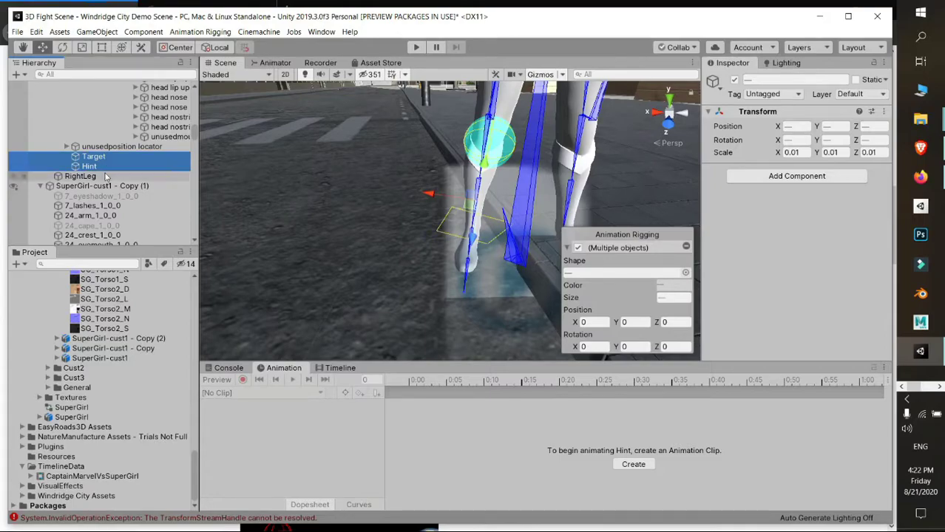
Step: Copy Target's transform values and paste them onto RightLeg
{"action": "left_click", "coordinate": [106, 176]}
{"action": "left_click", "coordinate": [115, 156]}
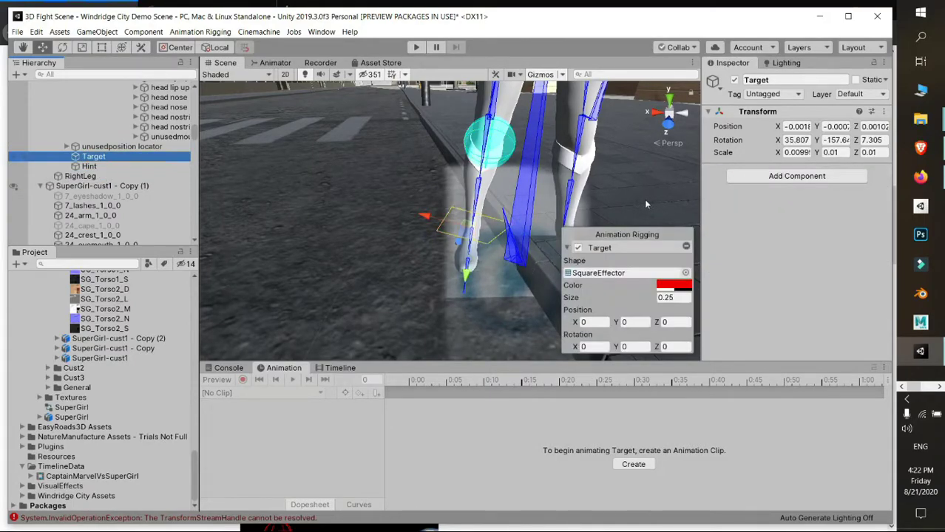
{"action": "left_click", "coordinate": [881, 112]}
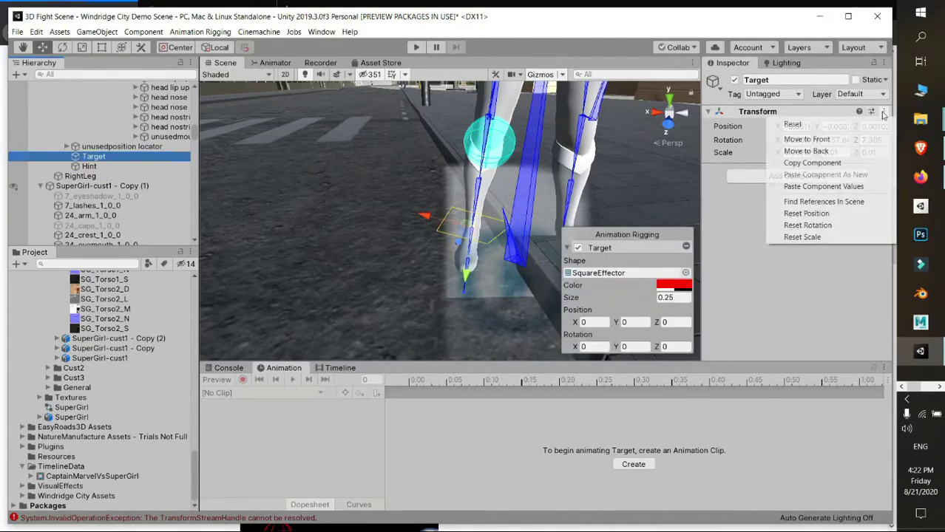
{"action": "left_click", "coordinate": [841, 163]}
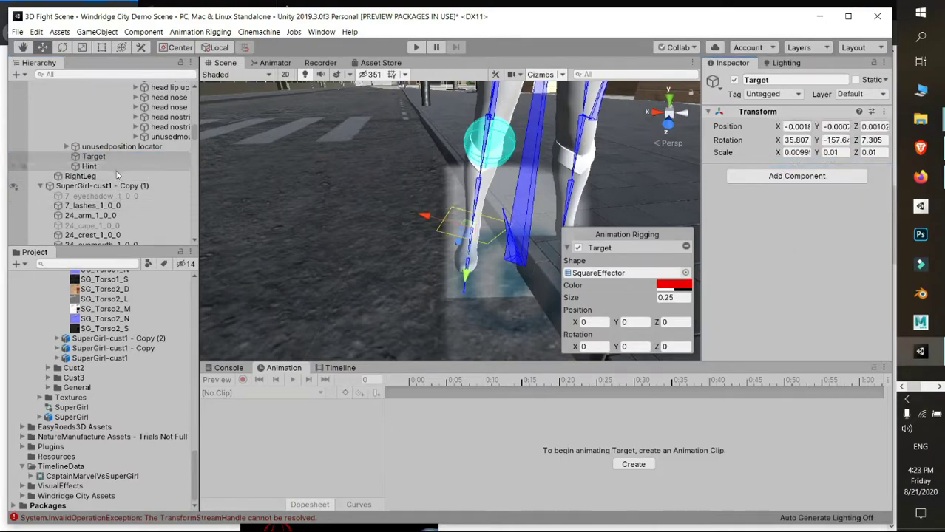
{"action": "left_click", "coordinate": [82, 176]}
{"action": "left_click", "coordinate": [884, 111]}
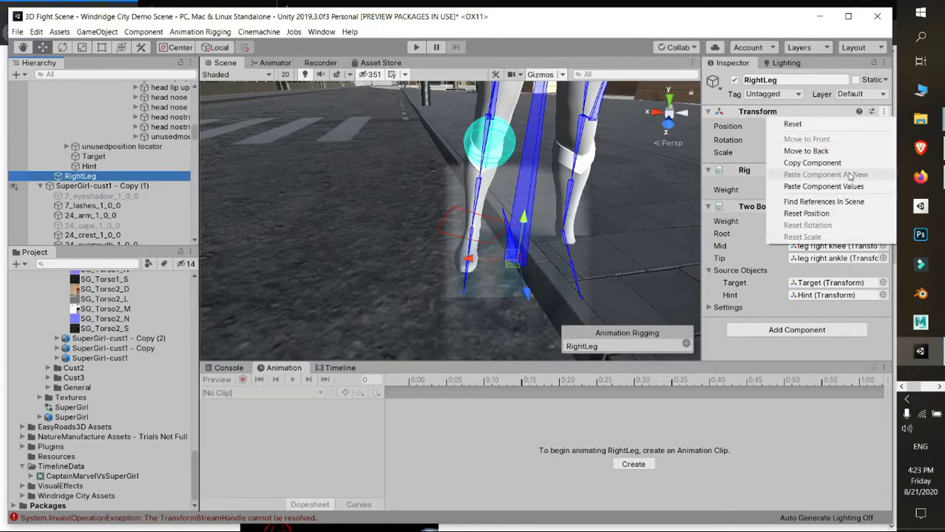
{"action": "left_click", "coordinate": [840, 185]}
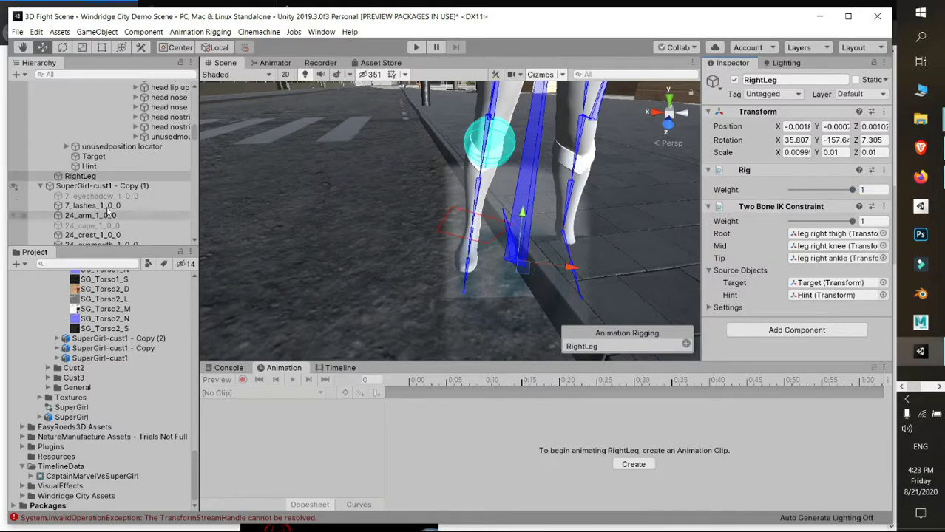
Step: Place Hint above Target, then paste Target's transform onto RightLeg again
{"action": "left_click", "coordinate": [93, 156]}
{"action": "left_click", "coordinate": [105, 166], "text": "ctrl"}
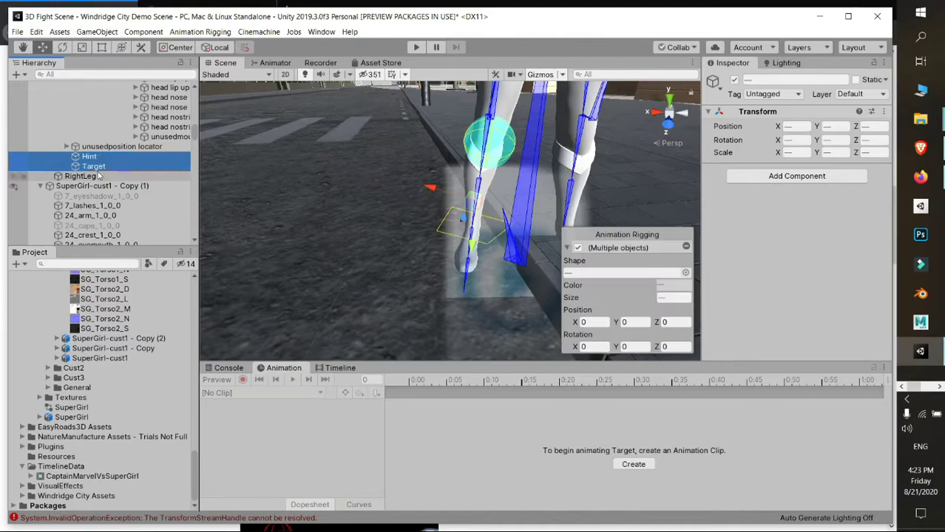
{"action": "left_click_drag", "start_coordinate": [99, 169], "coordinate": [93, 182]}
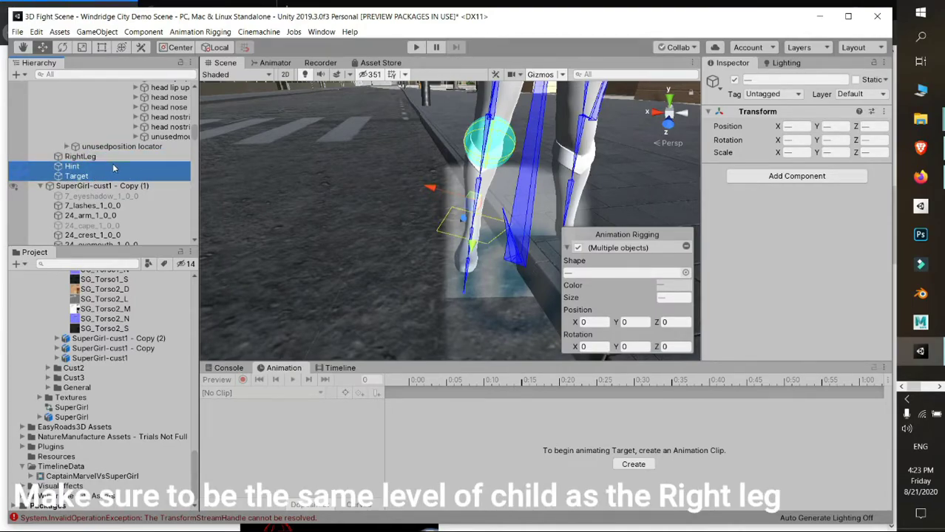
{"action": "left_click", "coordinate": [111, 176]}
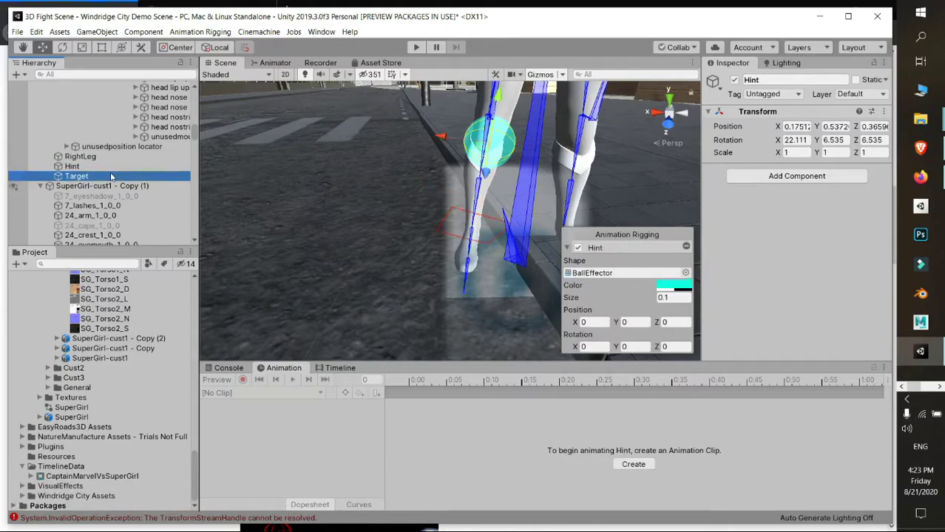
{"action": "left_click", "coordinate": [871, 112]}
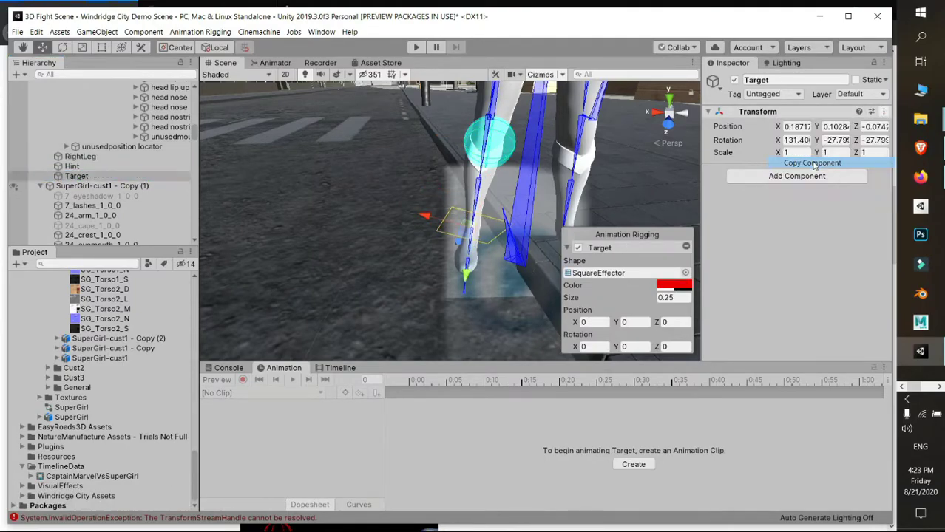
{"action": "left_click", "coordinate": [103, 158]}
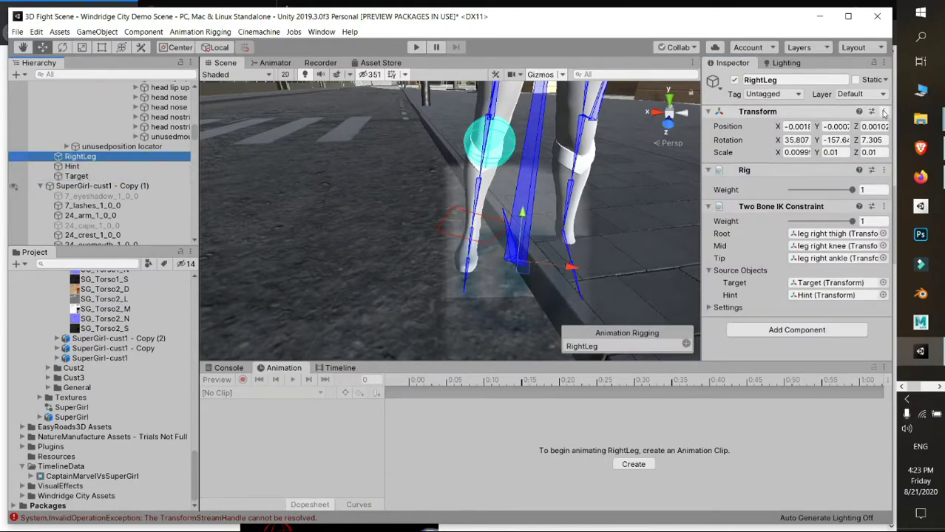
{"action": "left_click", "coordinate": [883, 112]}
{"action": "left_click", "coordinate": [840, 188]}
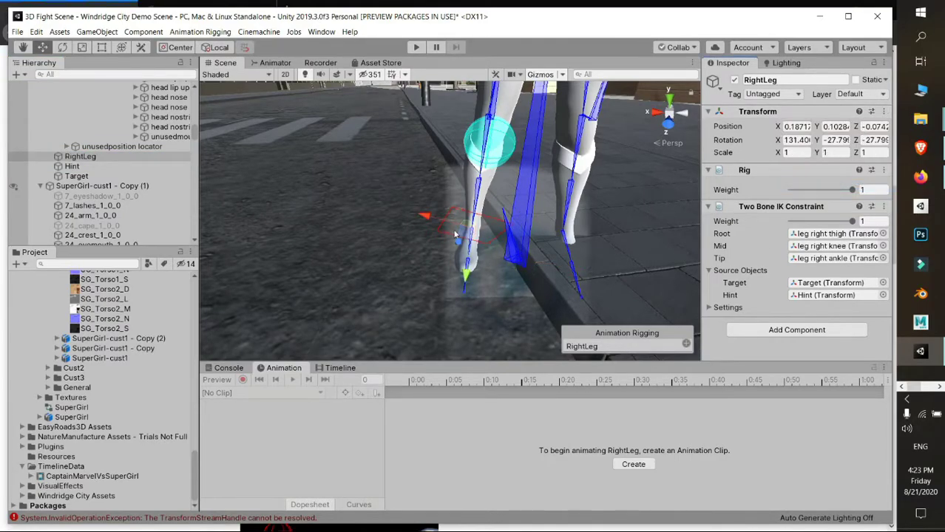
Step: Nest Target and Hint under RightLeg and zero RightLeg's position and rotation
{"action": "left_click", "coordinate": [108, 167]}
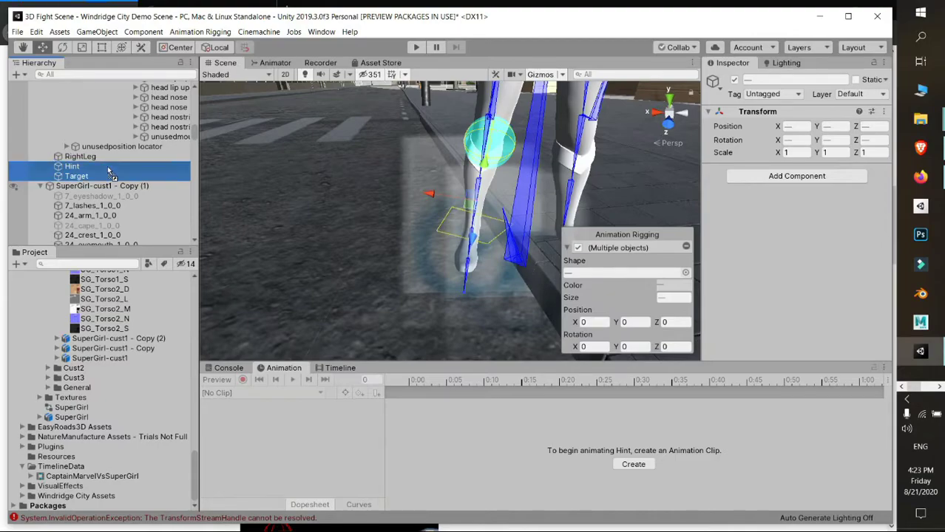
{"action": "left_click_drag", "start_coordinate": [109, 172], "coordinate": [107, 162]}
{"action": "left_click", "coordinate": [103, 157]}
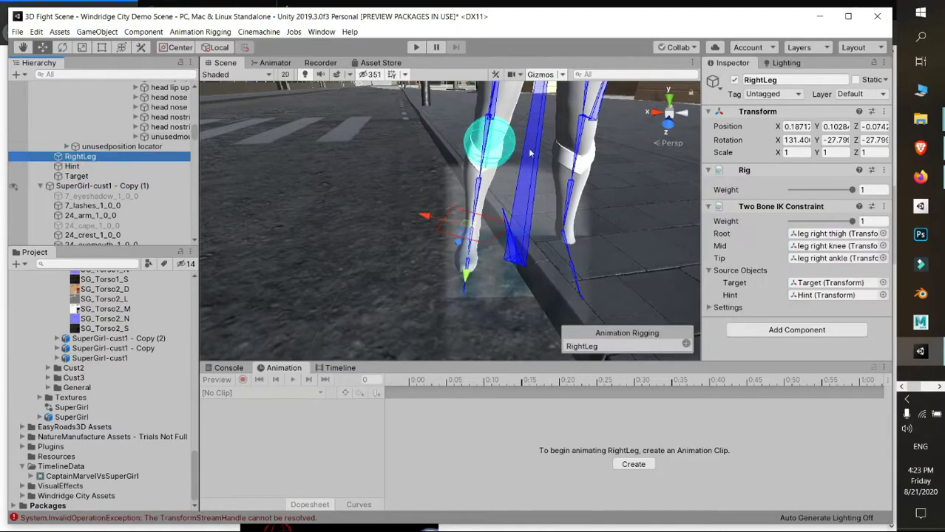
{"action": "left_click", "coordinate": [884, 111]}
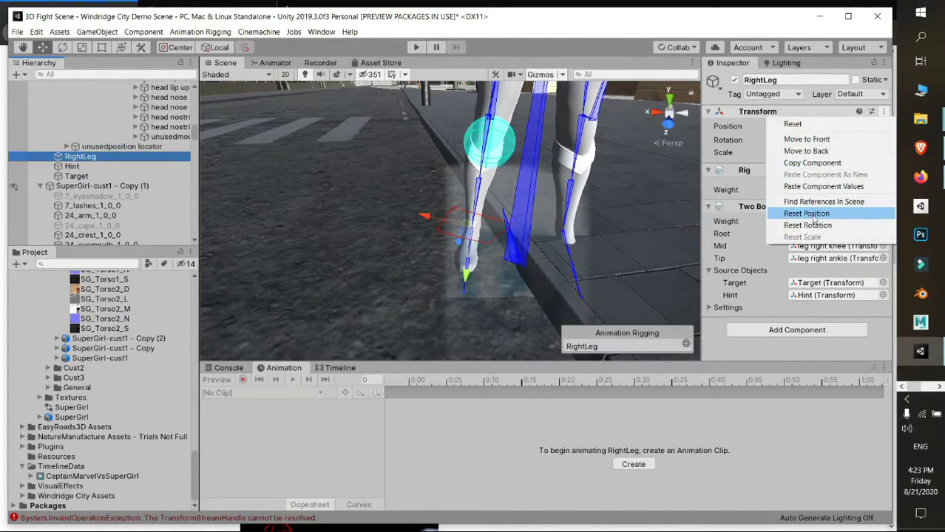
{"action": "left_click", "coordinate": [806, 212]}
{"action": "left_click", "coordinate": [884, 111]}
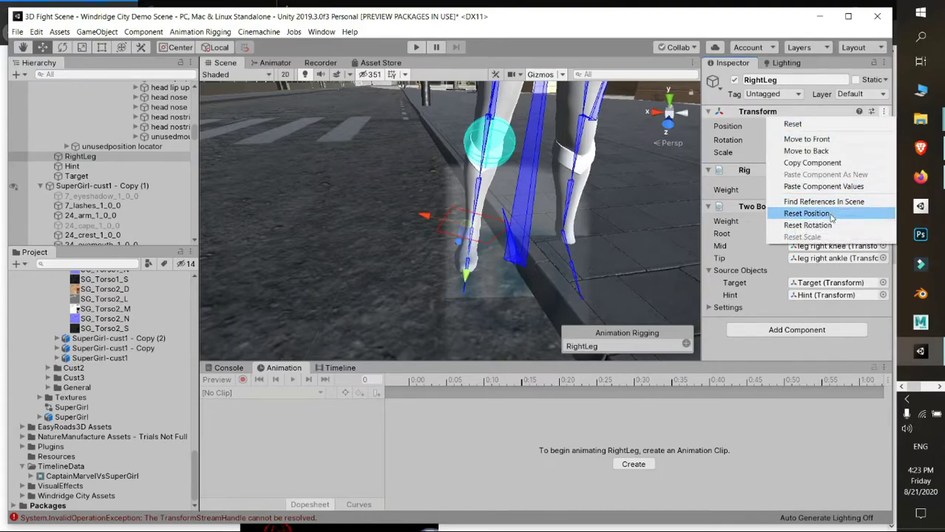
{"action": "left_click", "coordinate": [805, 222]}
{"action": "left_click", "coordinate": [884, 111]}
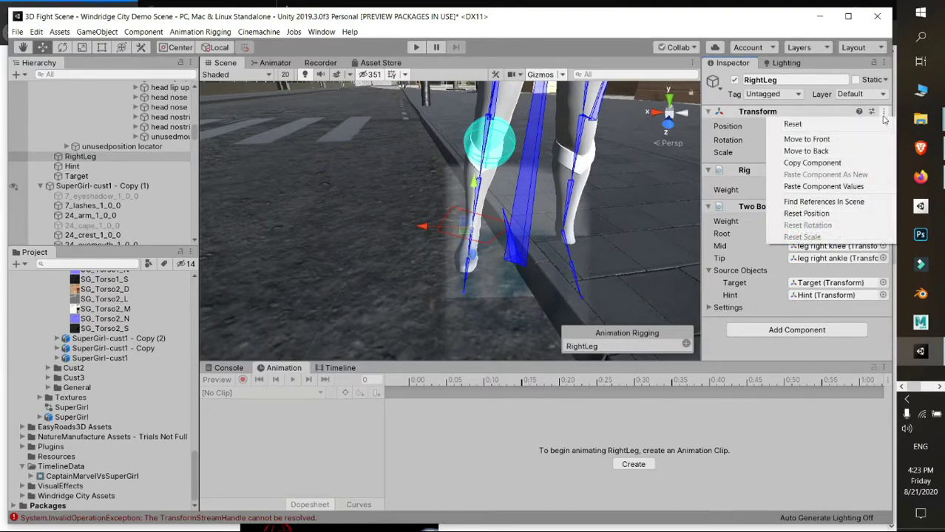
{"action": "left_click", "coordinate": [96, 177]}
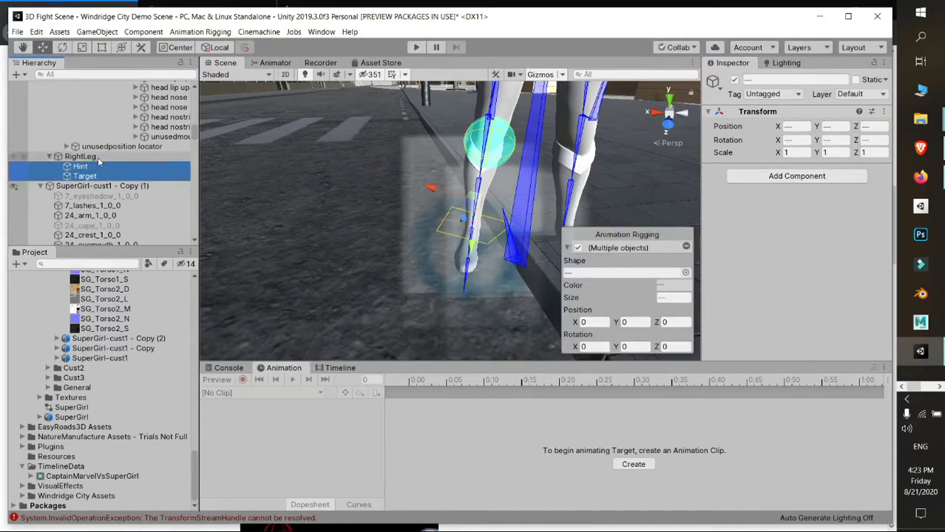
Step: Review RightLeg, Hint and Target in turn in the Hierarchy and Inspector
{"action": "left_click", "coordinate": [80, 156]}
{"action": "middle_click_drag", "start_coordinate": [449, 208], "coordinate": [286, 188]}
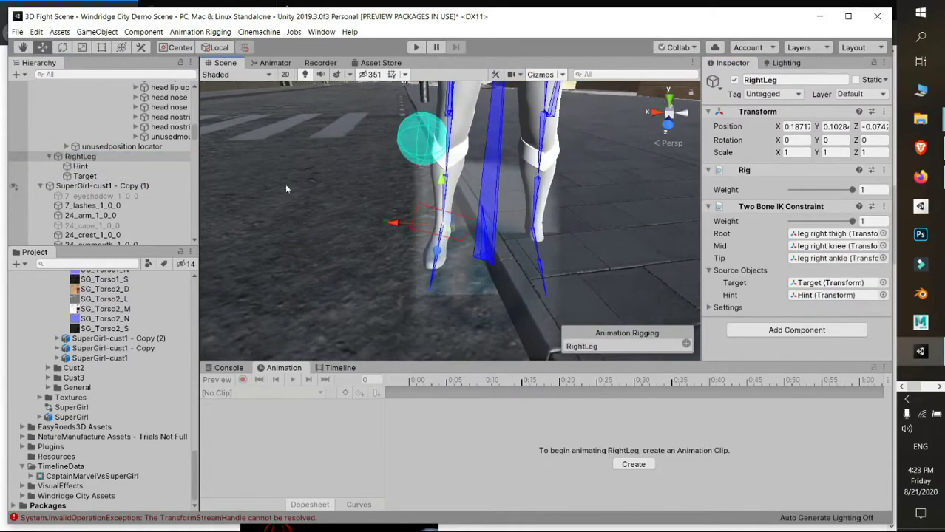
{"action": "left_click", "coordinate": [140, 157]}
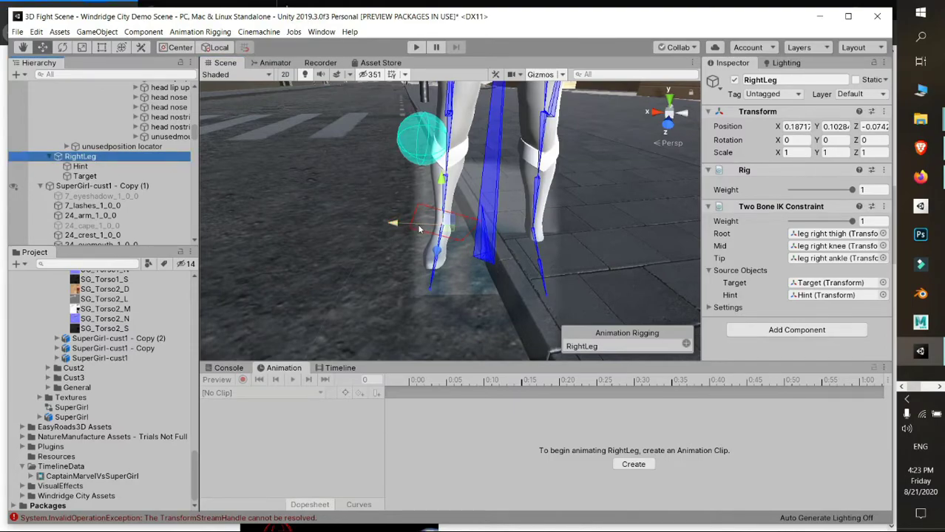
{"action": "left_click", "coordinate": [142, 167]}
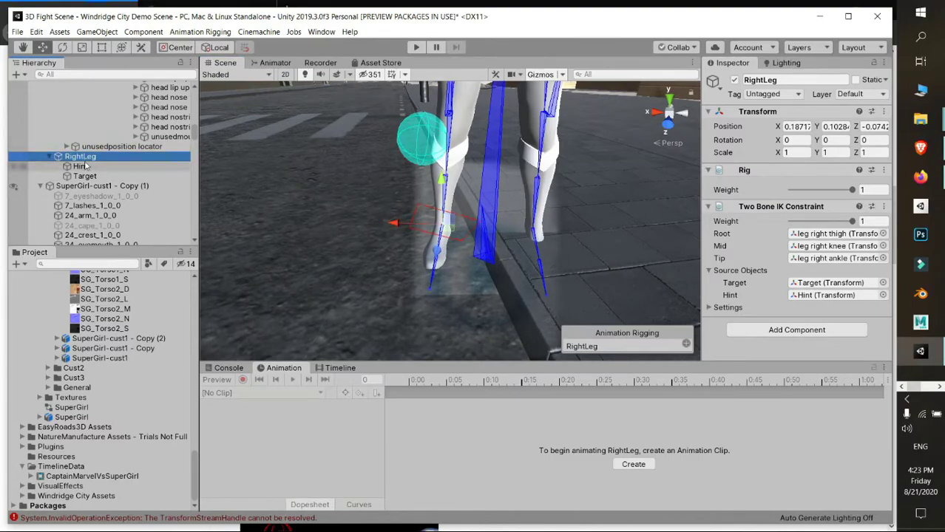
{"action": "left_click", "coordinate": [686, 247]}
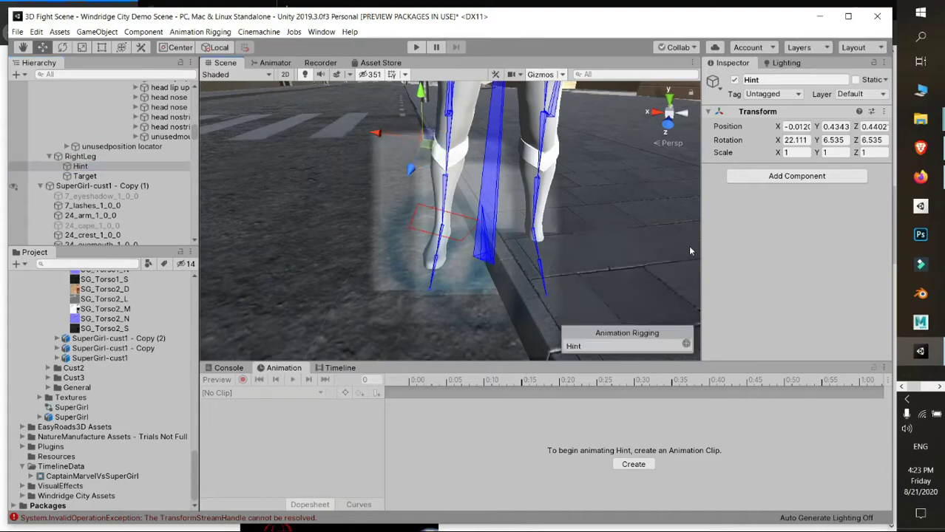
{"action": "left_click", "coordinate": [686, 338]}
{"action": "key", "text": "Down"}
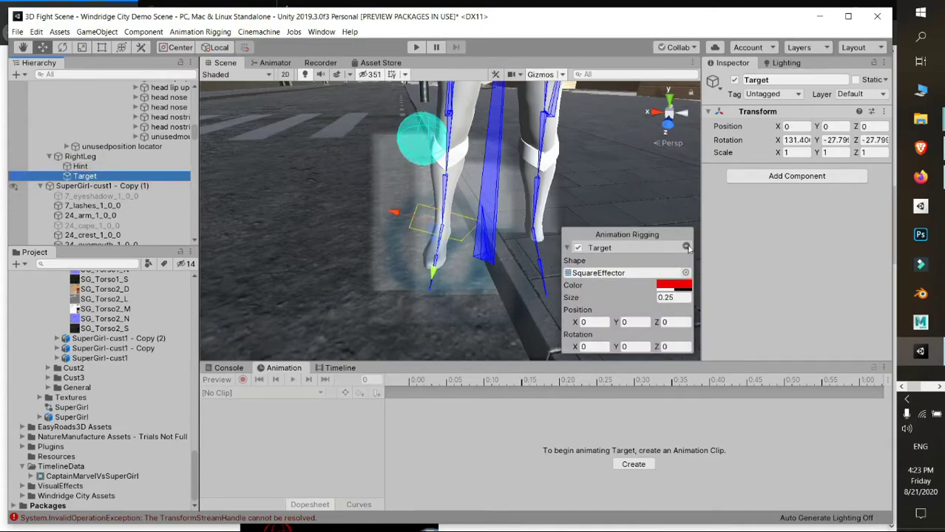
{"action": "left_click", "coordinate": [686, 247]}
{"action": "key", "text": "Up"}
{"action": "key", "text": "Up"}
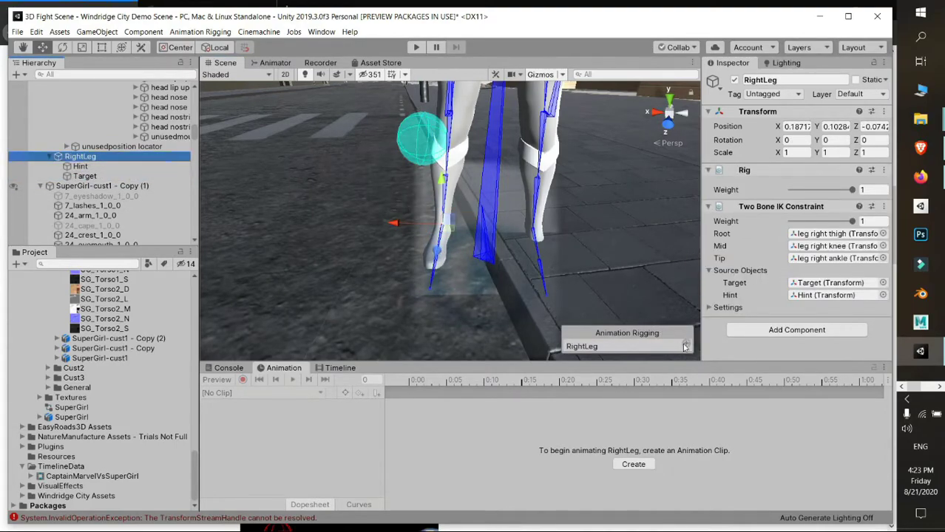
Step: Give RightLeg a SquareEffector shape with size 0.22
{"action": "left_click", "coordinate": [686, 347]}
{"action": "left_click", "coordinate": [685, 273]}
{"action": "type", "text": "effec"}
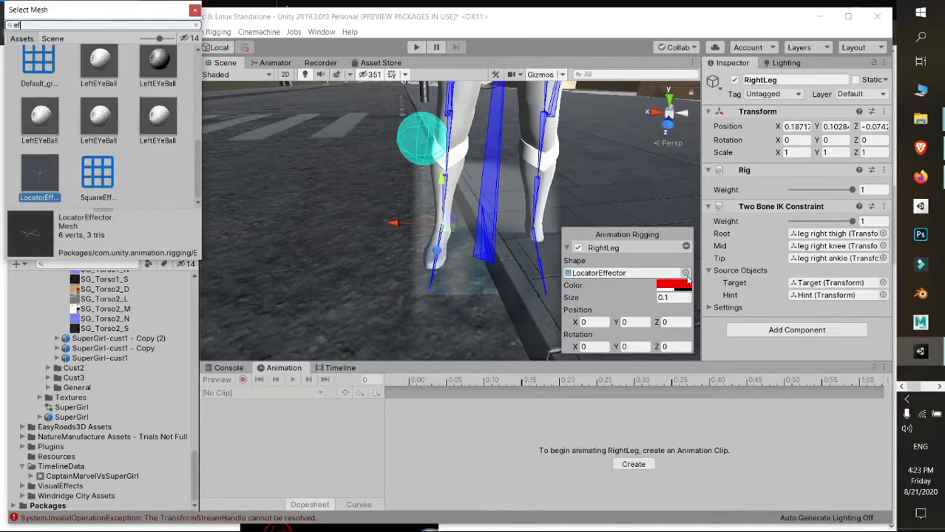
{"action": "left_click", "coordinate": [159, 127]}
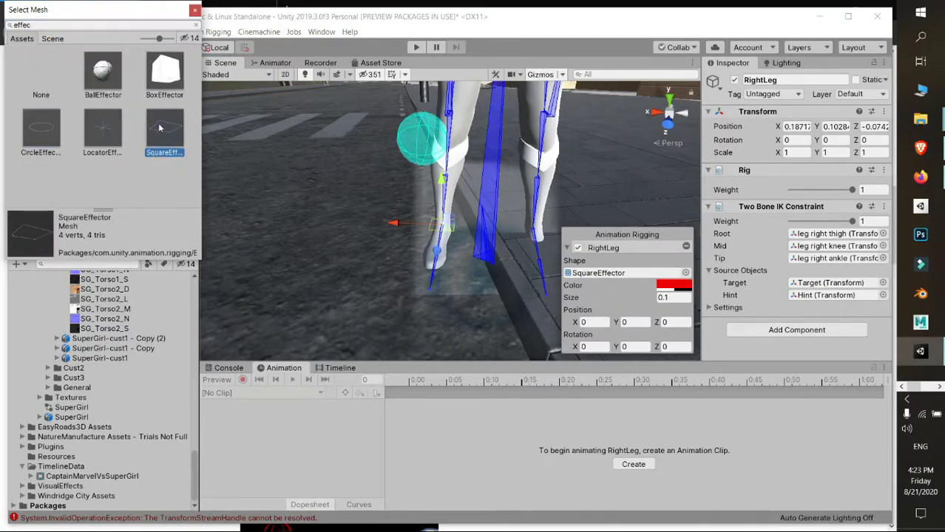
{"action": "left_click", "coordinate": [196, 12]}
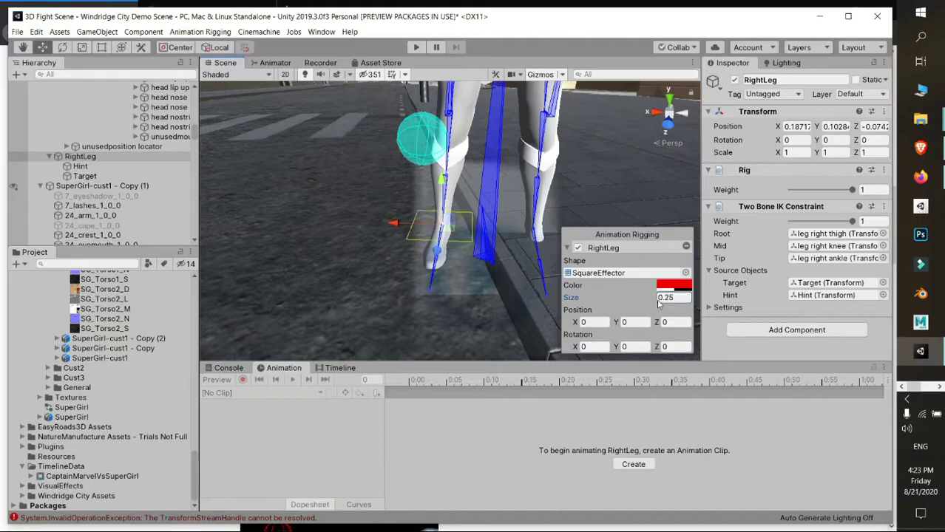
{"action": "middle_click_drag", "start_coordinate": [539, 295], "coordinate": [489, 332]}
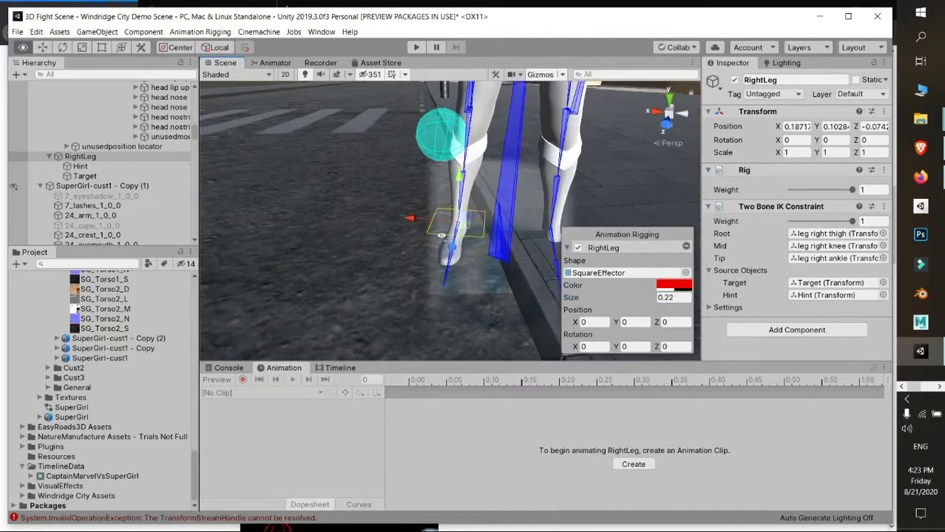
Step: Create and save a New Animation clip for RightLeg, then turn on record mode
{"action": "left_click", "coordinate": [631, 465]}
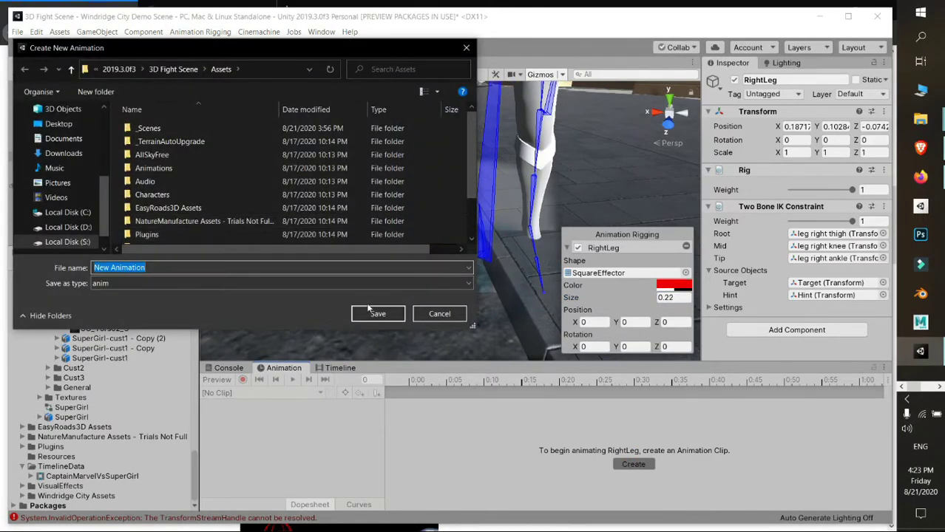
{"action": "left_click", "coordinate": [375, 314]}
{"action": "left_click", "coordinate": [241, 380]}
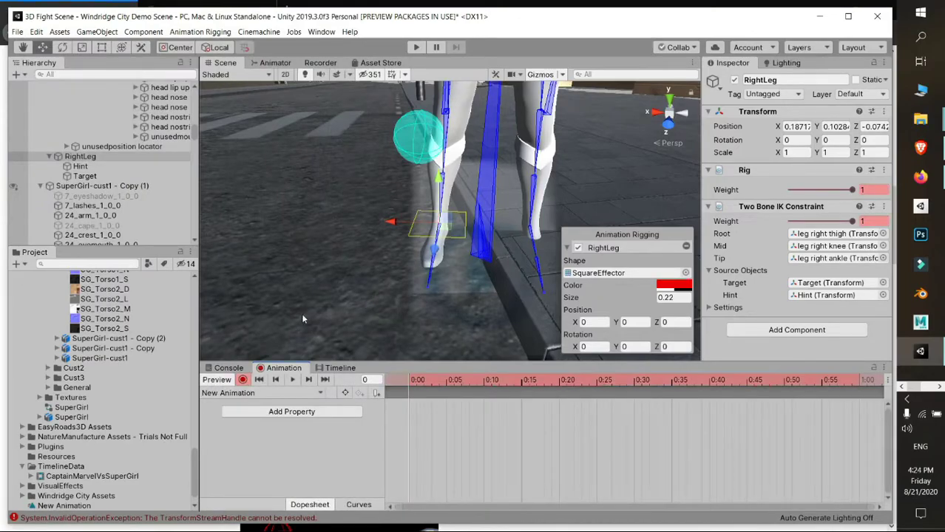
Step: Key new positions for the RightLeg target and the cyan Hint ball so the knee bends outward
{"action": "mouse_move", "coordinate": [399, 225]}
{"action": "left_mouse_down"}
{"action": "mouse_move", "coordinate": [436, 225]}
{"action": "mouse_move", "coordinate": [339, 237]}
{"action": "mouse_move", "coordinate": [422, 226]}
{"action": "mouse_move", "coordinate": [340, 231]}
{"action": "mouse_move", "coordinate": [400, 231]}
{"action": "left_mouse_up"}
{"action": "key", "text": "ctrl+z"}
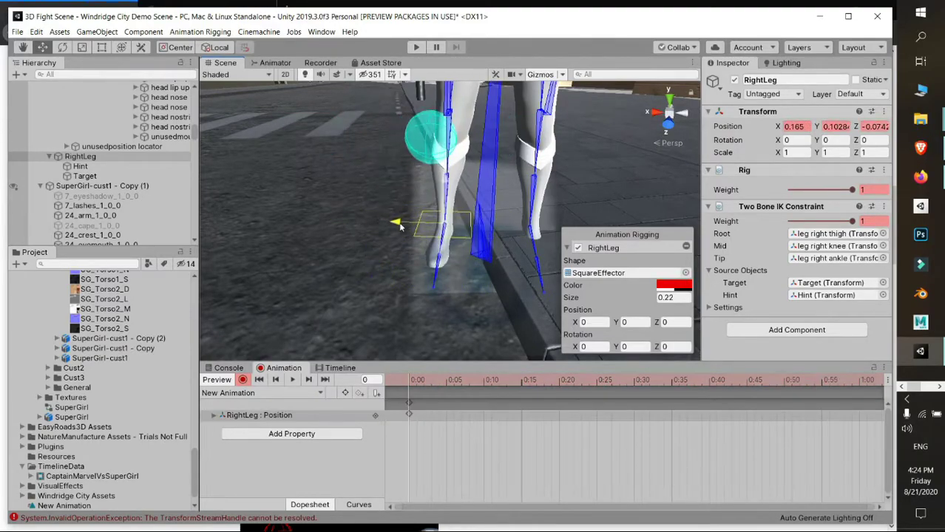
{"action": "middle_click_drag", "start_coordinate": [399, 231], "coordinate": [493, 252]}
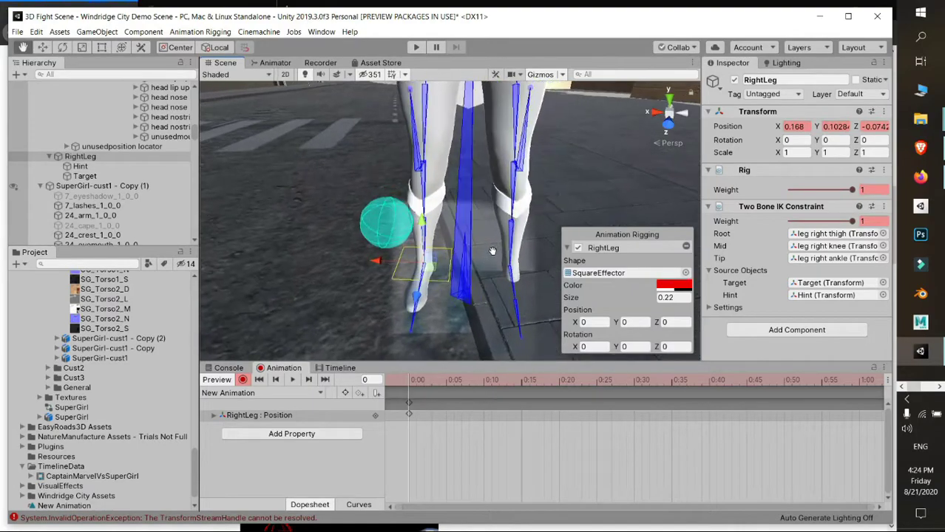
{"action": "mouse_move", "coordinate": [416, 297]}
{"action": "left_mouse_down"}
{"action": "mouse_move", "coordinate": [425, 254]}
{"action": "mouse_move", "coordinate": [415, 296]}
{"action": "left_mouse_up"}
{"action": "left_click_drag", "start_coordinate": [393, 221], "coordinate": [384, 165]}
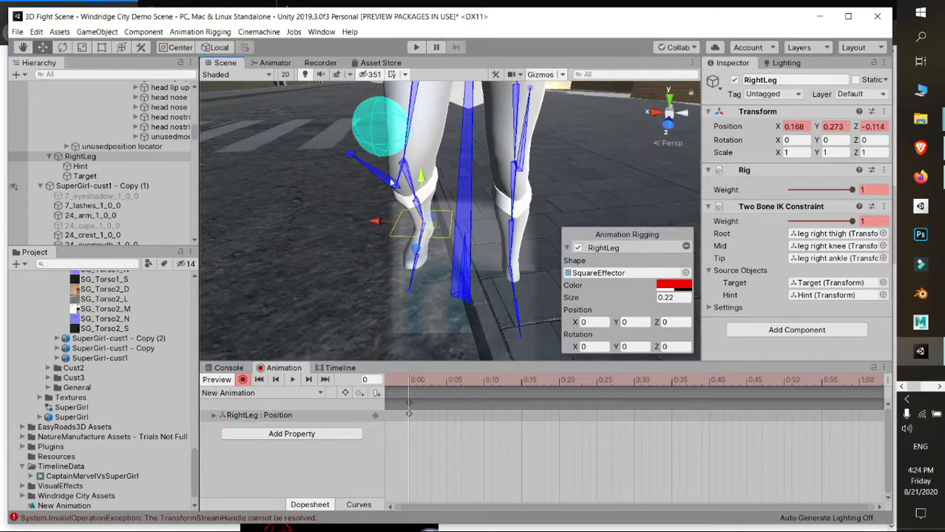
{"action": "left_click_drag", "start_coordinate": [333, 123], "coordinate": [381, 127]}
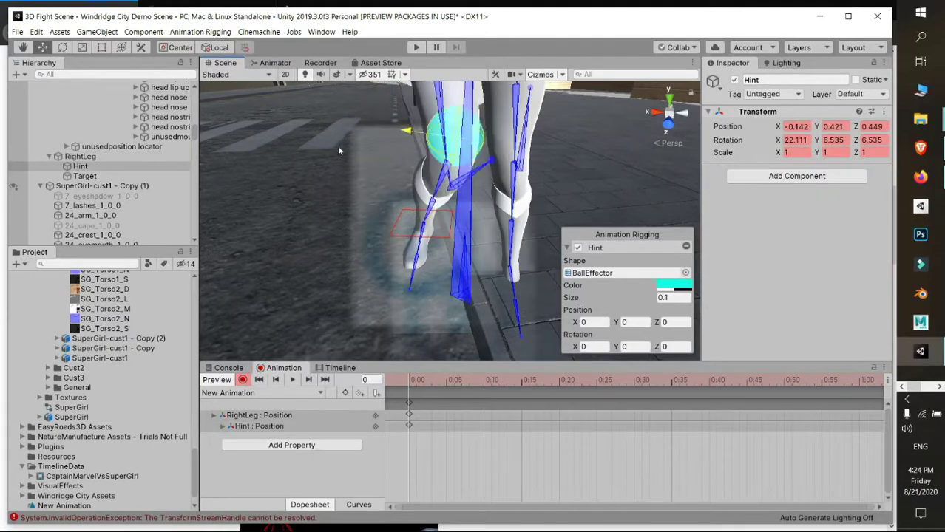
{"action": "left_click_drag", "start_coordinate": [414, 170], "coordinate": [458, 188], "text": "alt"}
{"action": "scroll", "coordinate": [460, 189], "scroll_direction": "down", "scroll_amount": 5}
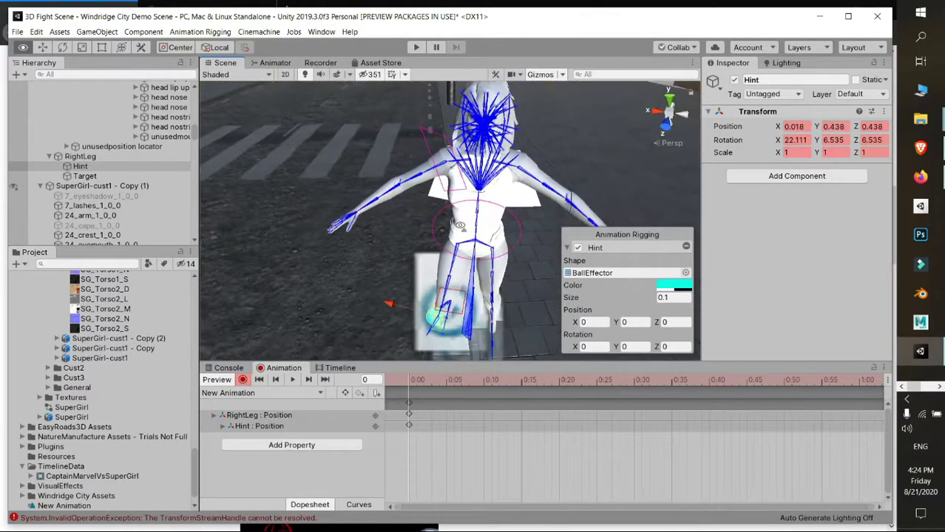
{"action": "scroll", "coordinate": [462, 255], "scroll_direction": "up", "scroll_amount": 5}
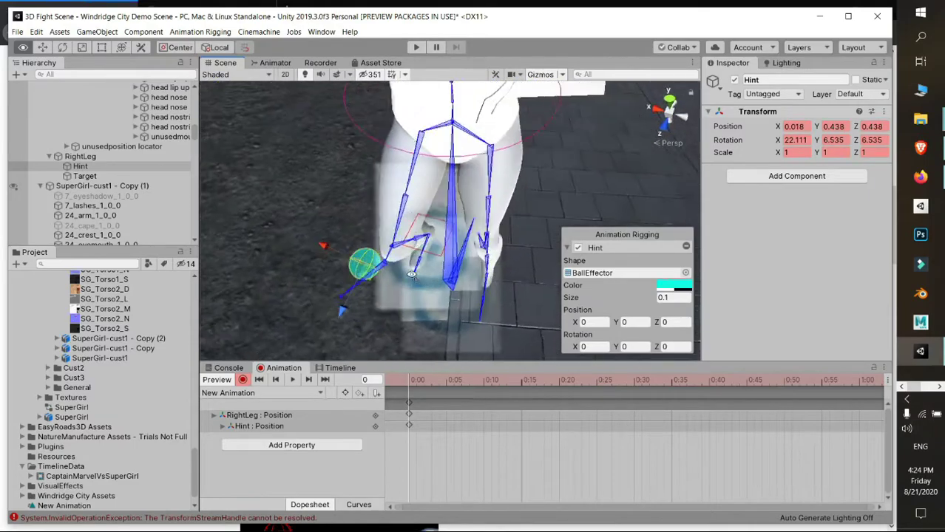
Step: Select the spine middle effector and inspect the torso from the front
{"action": "mouse_move", "coordinate": [426, 218]}
{"action": "left_mouse_down", "text": "alt"}
{"action": "mouse_move", "coordinate": [445, 227]}
{"action": "mouse_move", "coordinate": [526, 174]}
{"action": "left_mouse_up", "text": "alt"}
{"action": "left_click", "coordinate": [446, 226]}
{"action": "scroll", "coordinate": [526, 175], "scroll_direction": "down", "scroll_amount": 3}
{"action": "scroll", "coordinate": [510, 170], "scroll_direction": "down", "scroll_amount": 3}
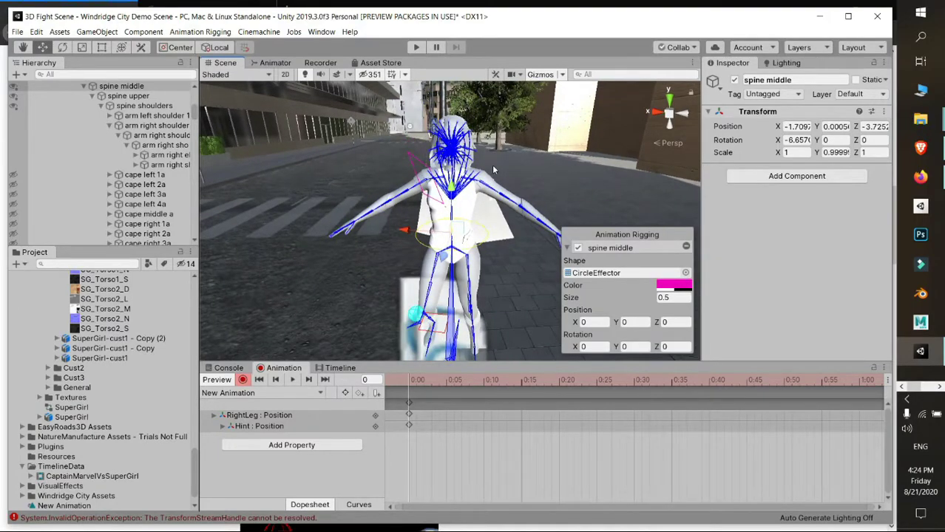
{"action": "scroll", "coordinate": [494, 170], "scroll_direction": "up", "scroll_amount": 2}
{"action": "scroll", "coordinate": [493, 170], "scroll_direction": "up", "scroll_amount": 2}
{"action": "scroll", "coordinate": [493, 170], "scroll_direction": "up", "scroll_amount": 2}
{"action": "mouse_move", "coordinate": [494, 170]}
{"action": "left_mouse_down", "text": "alt"}
{"action": "mouse_move", "coordinate": [424, 152]}
{"action": "mouse_move", "coordinate": [376, 221]}
{"action": "left_mouse_up", "text": "alt"}
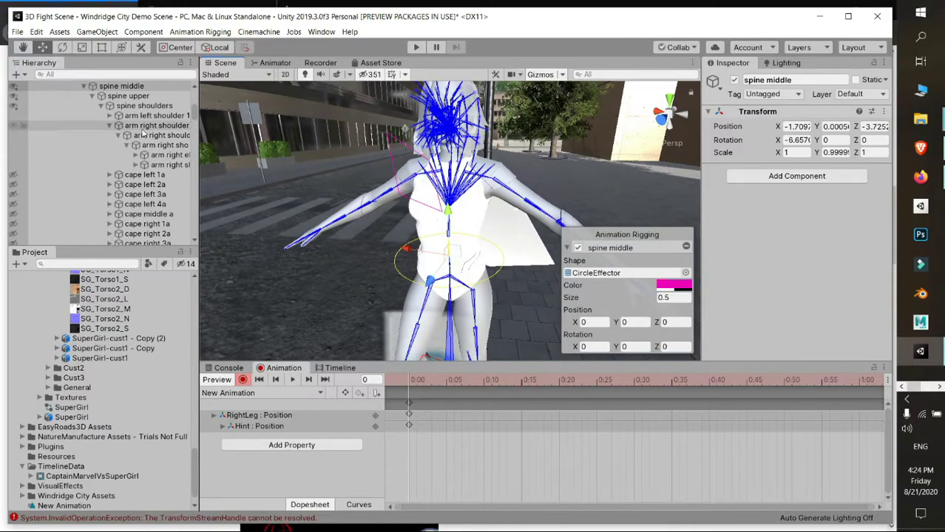
{"action": "scroll", "coordinate": [144, 133], "scroll_direction": "up", "scroll_amount": 5}
{"action": "scroll", "coordinate": [145, 133], "scroll_direction": "up", "scroll_amount": 5}
{"action": "scroll", "coordinate": [121, 116], "scroll_direction": "up", "scroll_amount": 5}
Step: Select the SuperGirl-cust1 - Copy (2) root, stop recording, and hide its bone display
{"action": "left_click", "coordinate": [115, 106]}
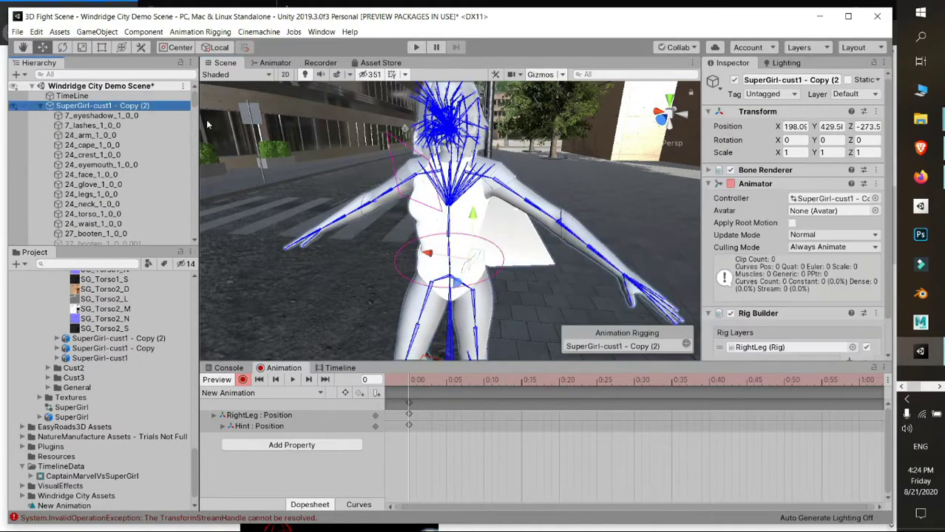
{"action": "scroll", "coordinate": [733, 198], "scroll_direction": "down", "scroll_amount": 2}
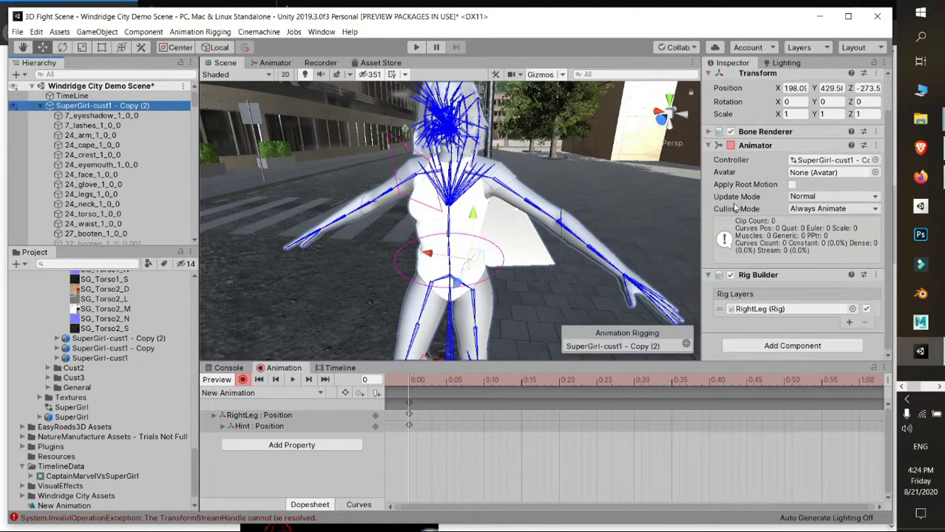
{"action": "left_click", "coordinate": [244, 380]}
{"action": "scroll", "coordinate": [745, 178], "scroll_direction": "up", "scroll_amount": 2}
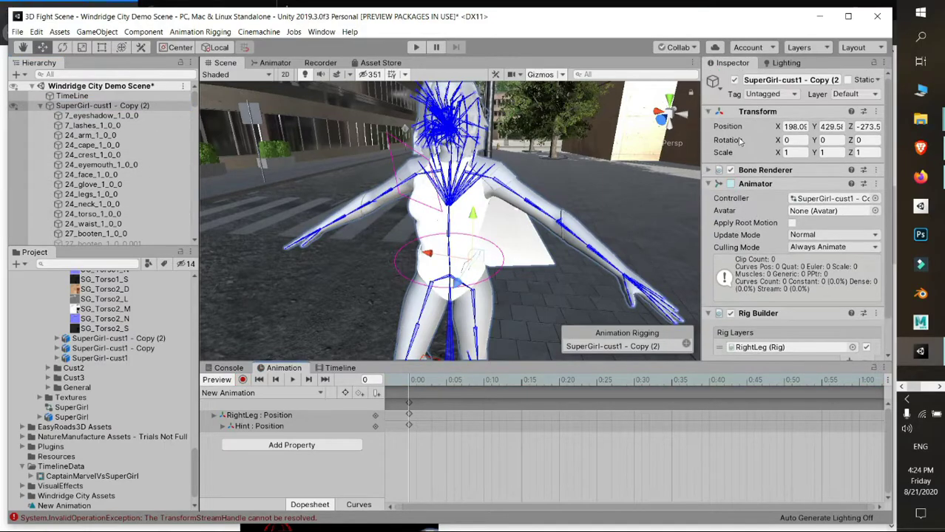
{"action": "left_click", "coordinate": [731, 170]}
Step: Orbit around SuperGirl and frame her booted feet inside the magenta foot effectors
{"action": "mouse_move", "coordinate": [443, 266]}
{"action": "left_mouse_down", "text": "alt"}
{"action": "mouse_move", "coordinate": [528, 271]}
{"action": "mouse_move", "coordinate": [545, 259]}
{"action": "mouse_move", "coordinate": [882, 277]}
{"action": "mouse_move", "coordinate": [666, 257]}
{"action": "mouse_move", "coordinate": [782, 239]}
{"action": "left_mouse_up", "text": "alt"}
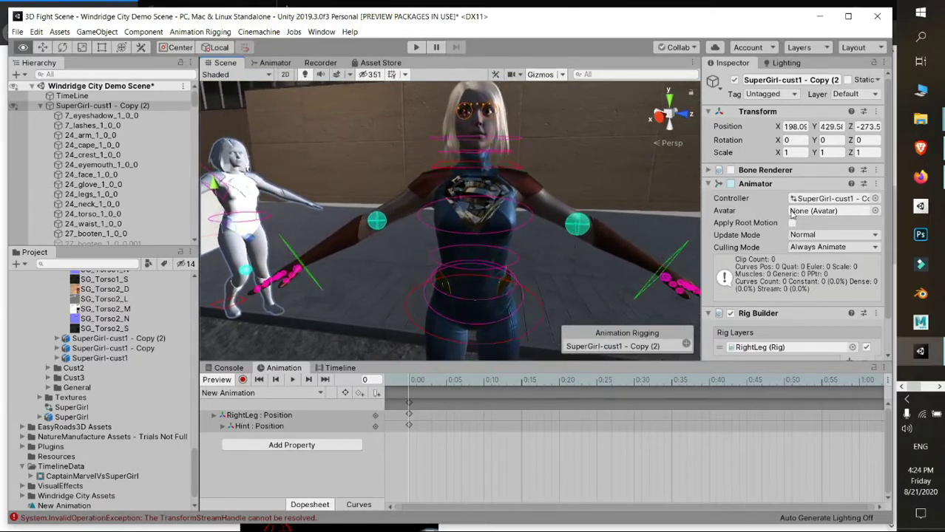
{"action": "mouse_move", "coordinate": [607, 274]}
{"action": "left_mouse_down", "text": "alt"}
{"action": "mouse_move", "coordinate": [664, 293]}
{"action": "mouse_move", "coordinate": [617, 187]}
{"action": "mouse_move", "coordinate": [792, 231]}
{"action": "left_mouse_up", "text": "alt"}
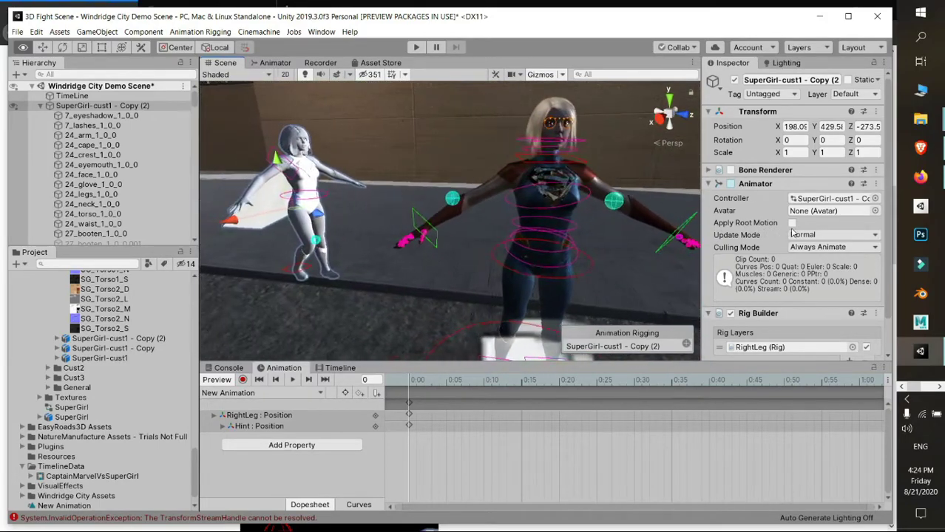
{"action": "key", "text": "f"}
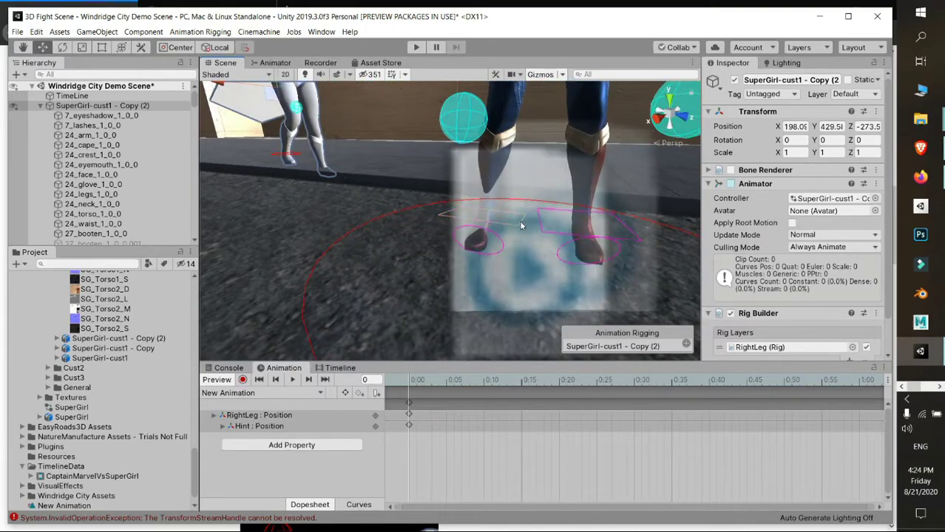
{"action": "left_click", "coordinate": [495, 224]}
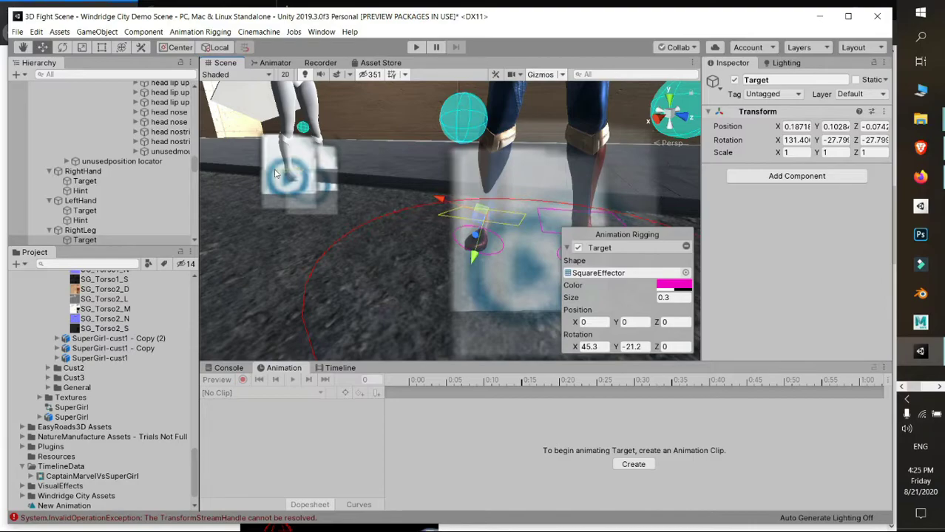
{"action": "left_click_drag", "start_coordinate": [439, 220], "coordinate": [463, 209], "text": "alt"}
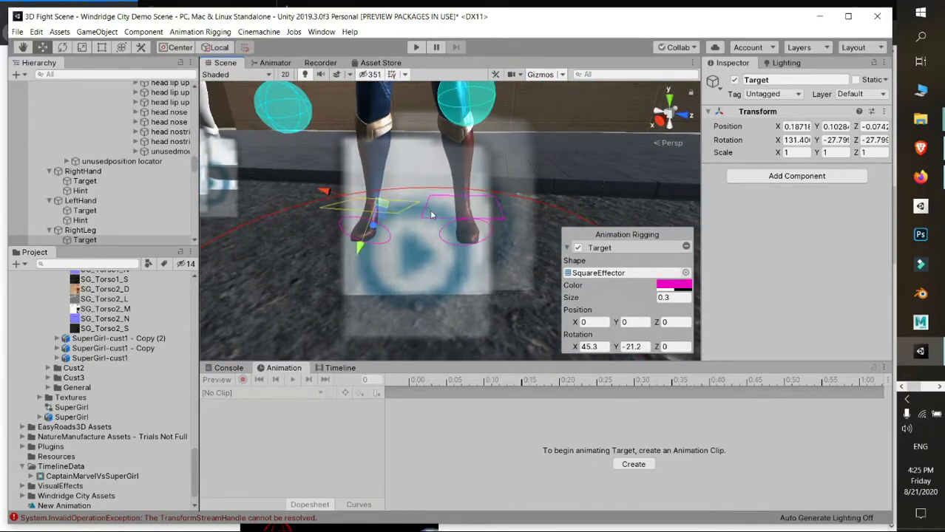
{"action": "left_click_drag", "start_coordinate": [432, 214], "coordinate": [399, 199], "text": "alt"}
{"action": "mouse_move", "coordinate": [510, 189]}
{"action": "left_mouse_down", "text": "alt"}
{"action": "mouse_move", "coordinate": [478, 157]}
{"action": "mouse_move", "coordinate": [380, 243]}
{"action": "left_mouse_up", "text": "alt"}
{"action": "left_click", "coordinate": [299, 261]}
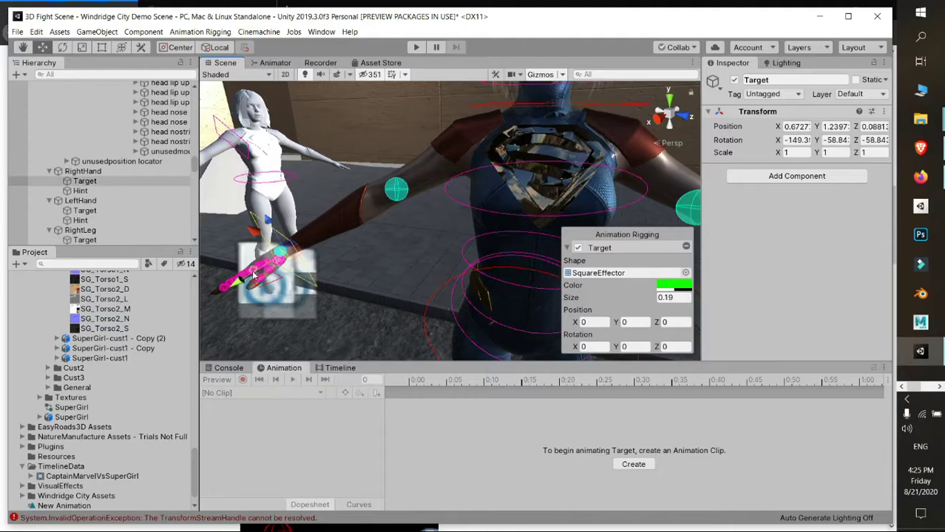
{"action": "mouse_move", "coordinate": [478, 275]}
{"action": "left_mouse_down", "text": "alt"}
{"action": "mouse_move", "coordinate": [510, 239]}
{"action": "mouse_move", "coordinate": [513, 284]}
{"action": "mouse_move", "coordinate": [429, 254]}
{"action": "mouse_move", "coordinate": [545, 269]}
{"action": "mouse_move", "coordinate": [477, 272]}
{"action": "left_mouse_up", "text": "alt"}
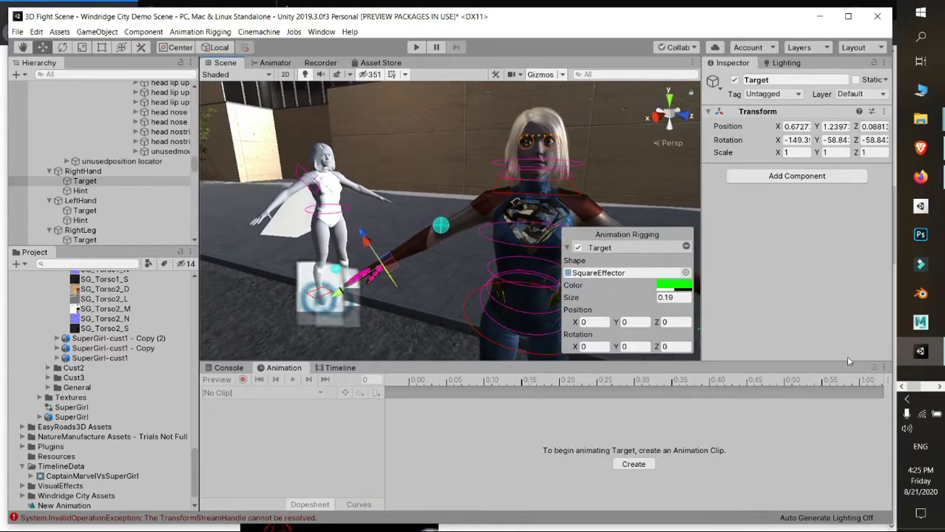